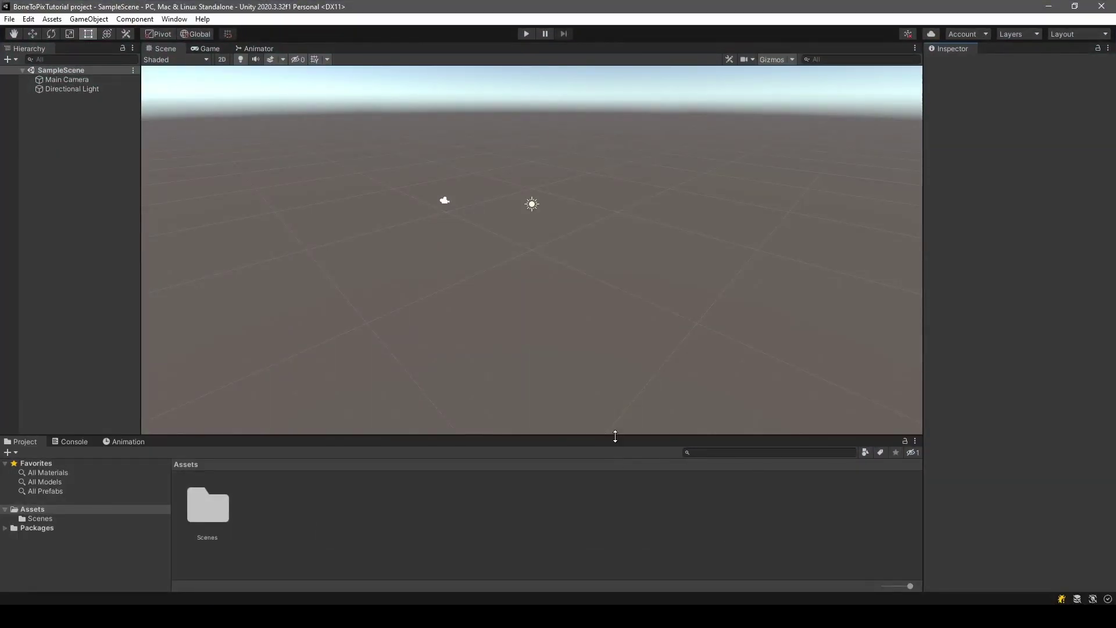
Step: Open the Package Manager and sign in to the Unity account through Unity Hub to load the purchased assets
click(617, 436)
click(175, 19)
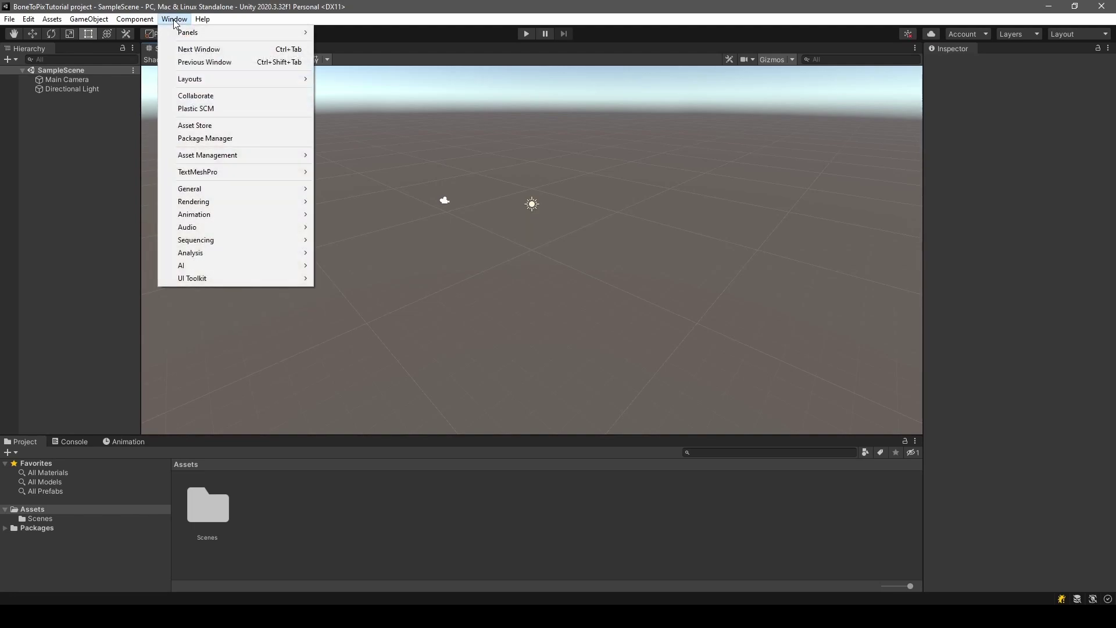
click(266, 138)
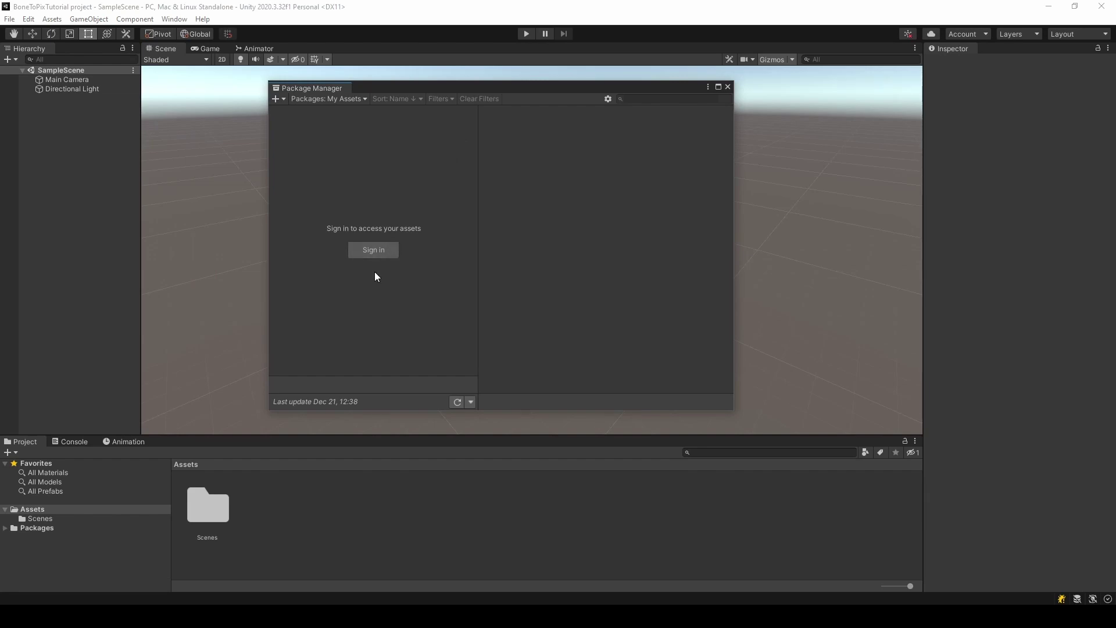
click(230, 586)
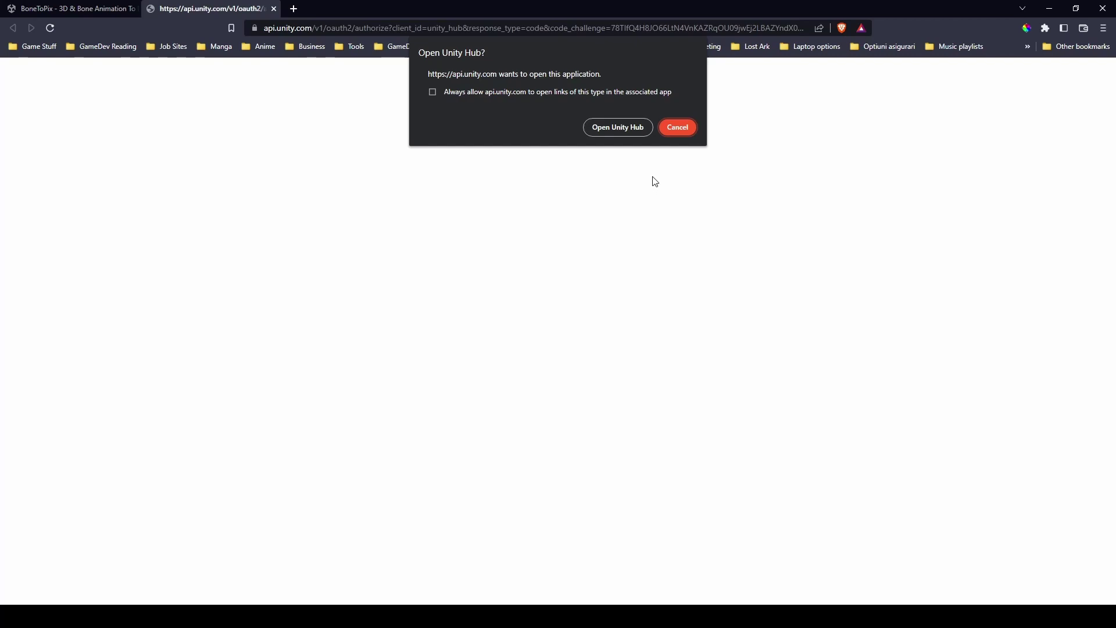
click(615, 125)
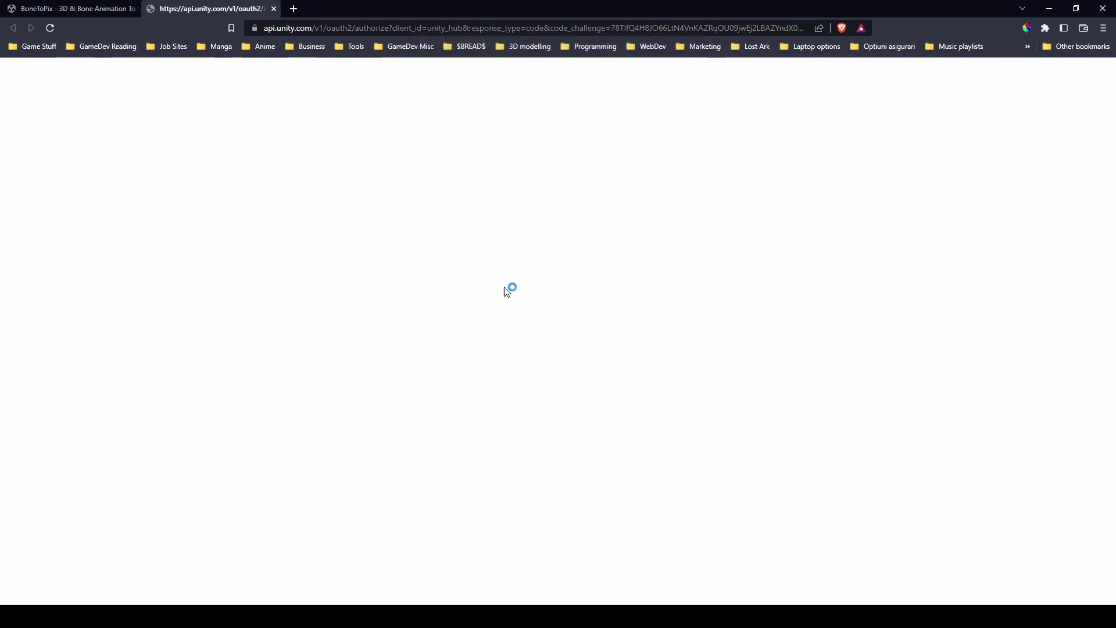
click(584, 470)
key(alt+Tab)
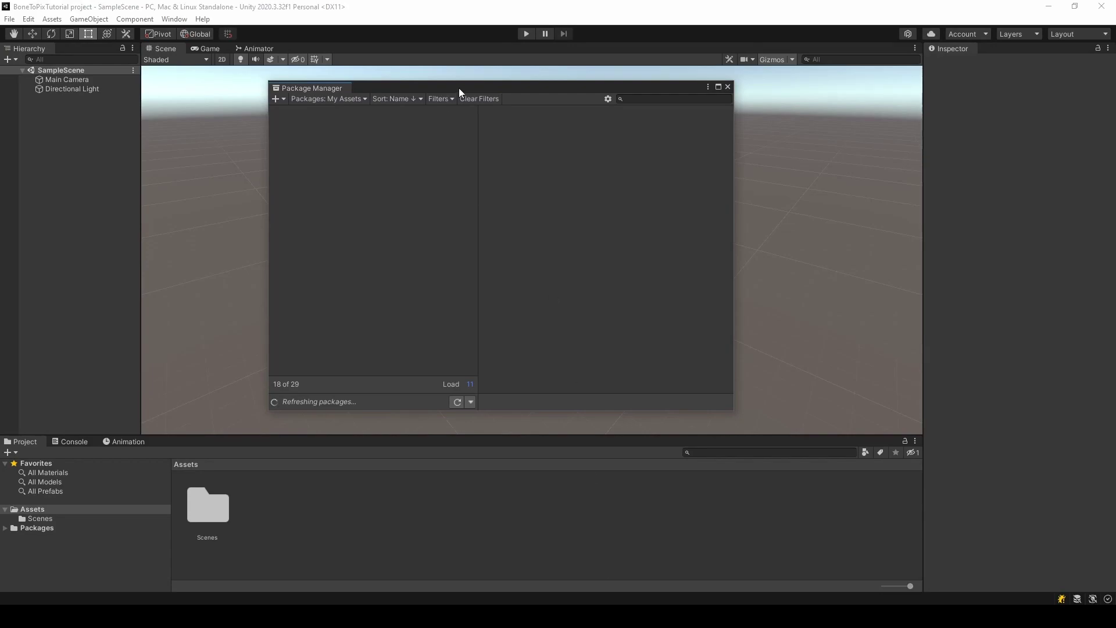
Step: Update the BoneToPix - 3D & Bone Animation To Pixel-Art Converter package from My Assets
drag(459, 89, 459, 106)
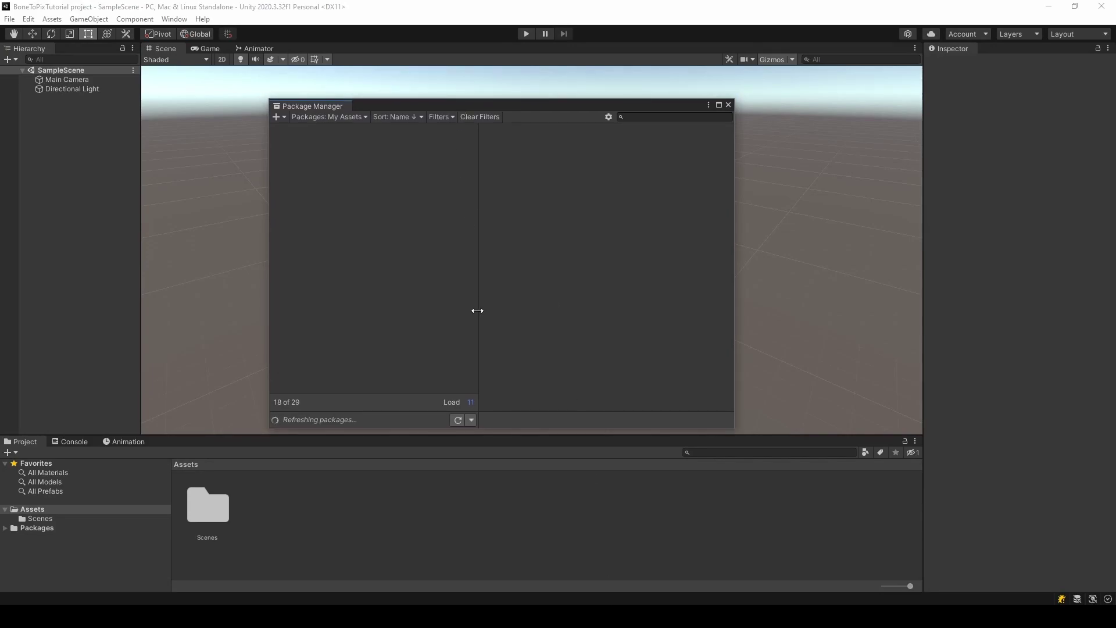
drag(477, 310, 461, 310)
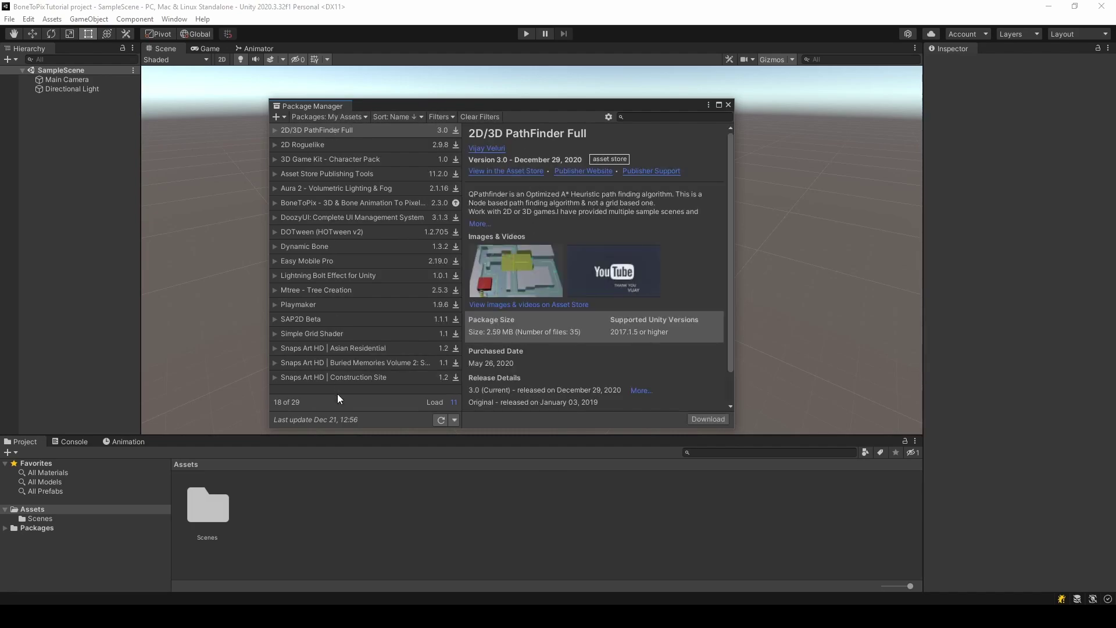
click(339, 118)
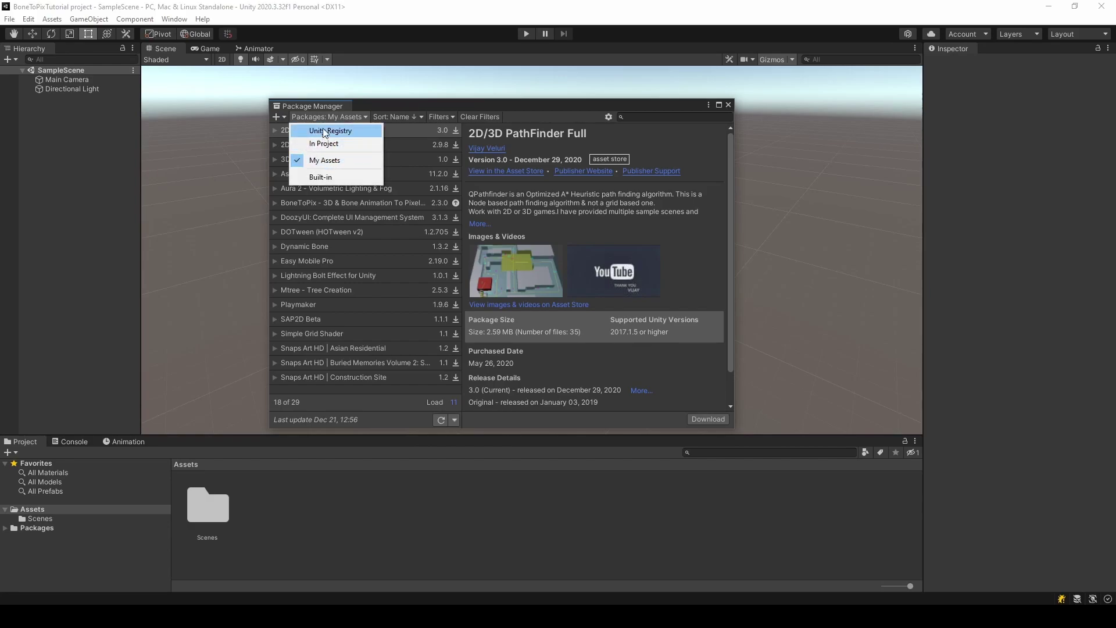
click(405, 102)
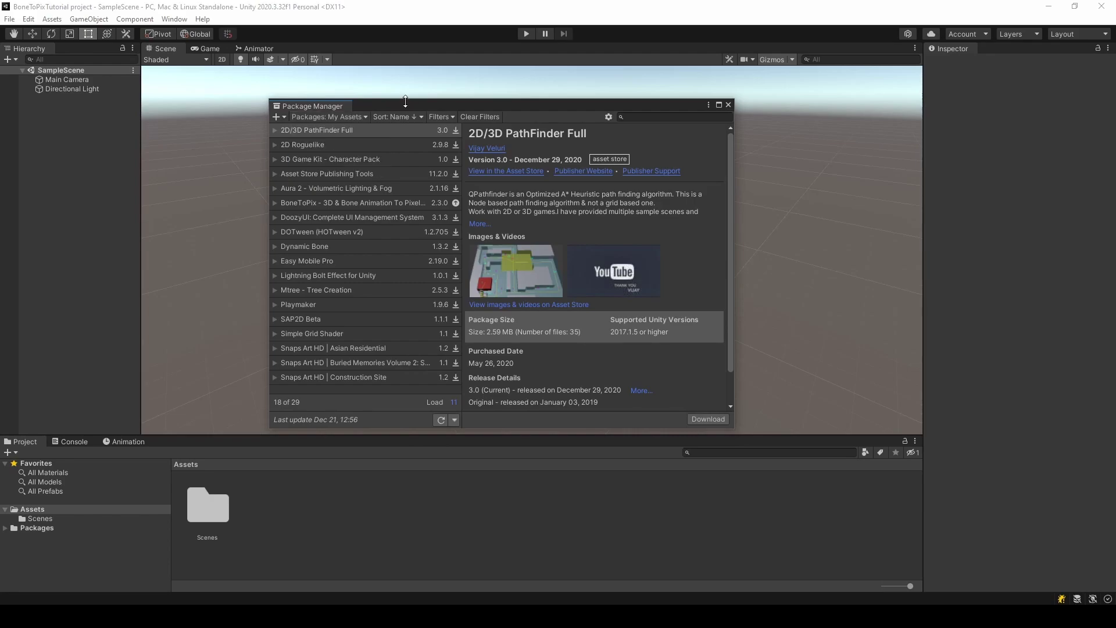
click(380, 208)
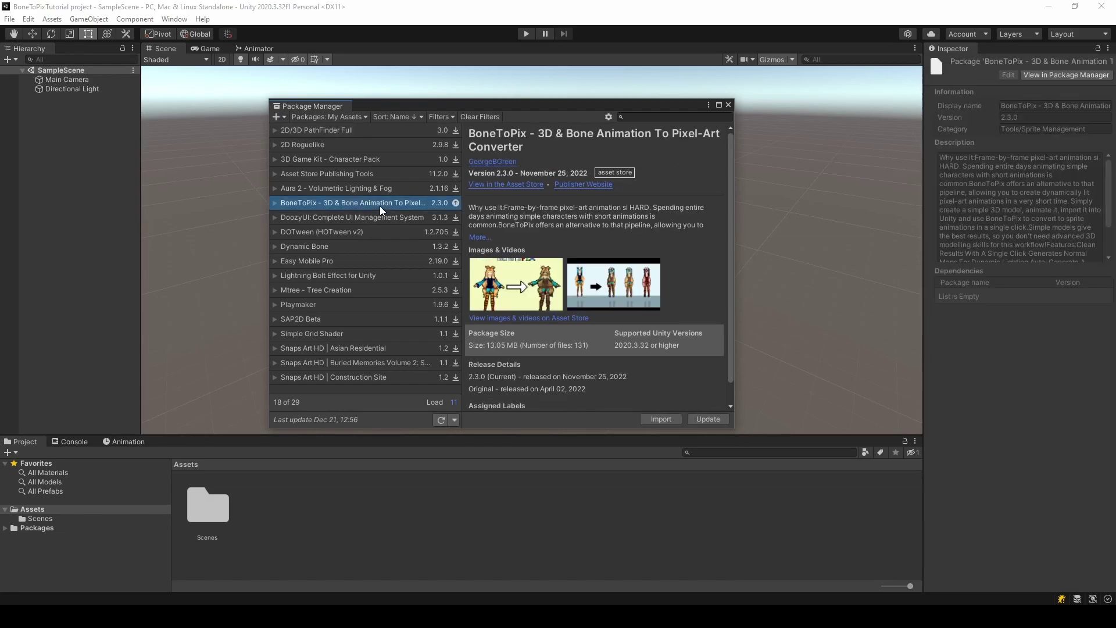
click(716, 420)
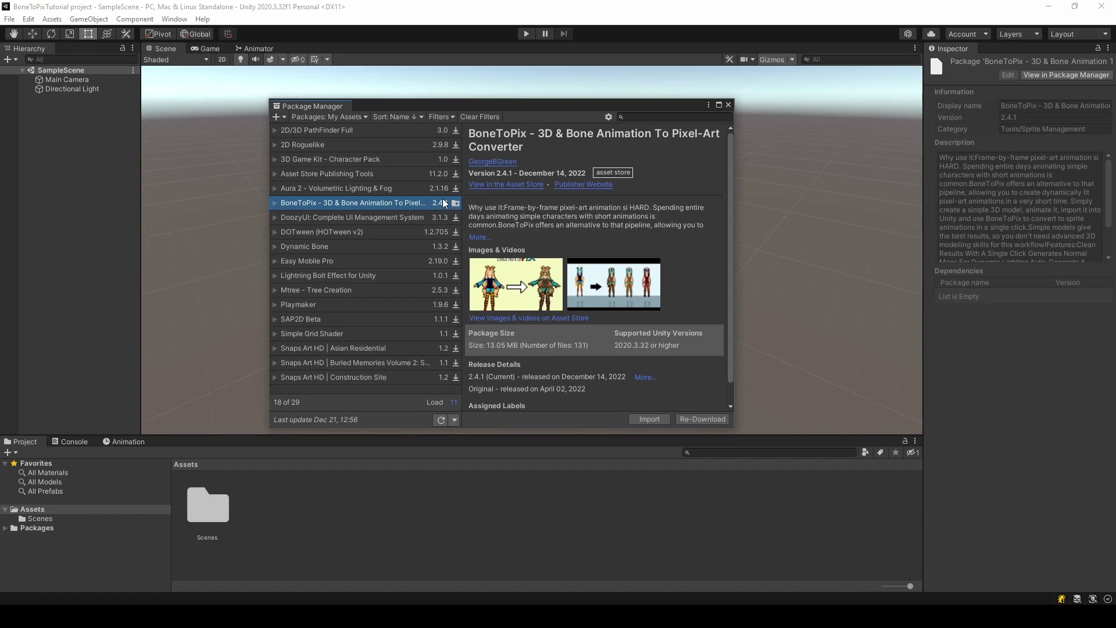
Step: Import all files of the BoneToPix package into the project and close the Package Manager
click(658, 420)
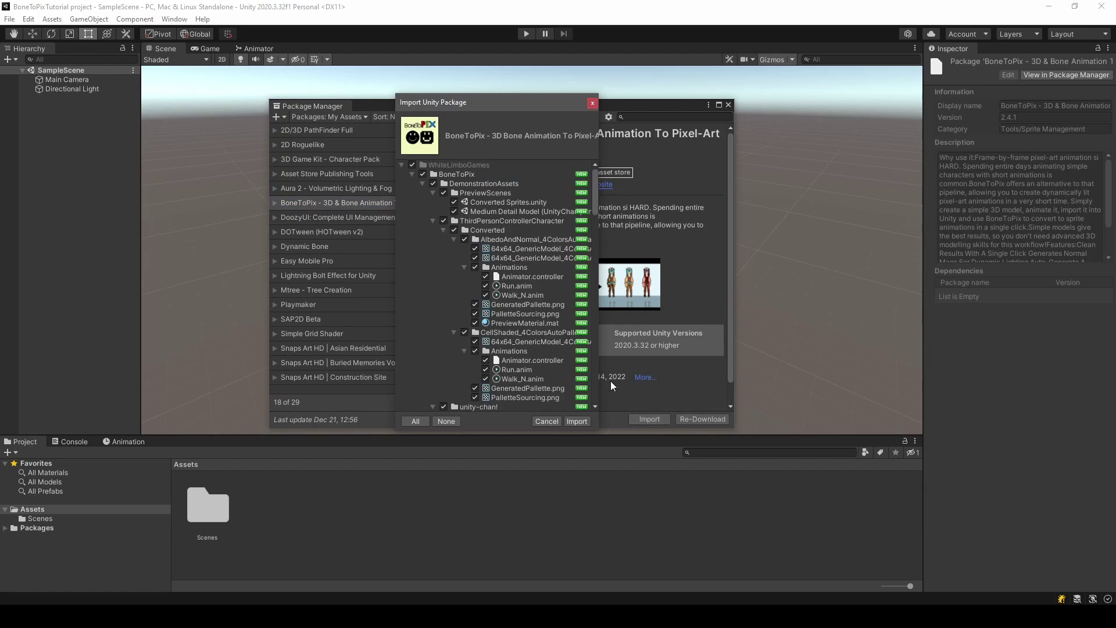
scroll(494, 209, down, 10)
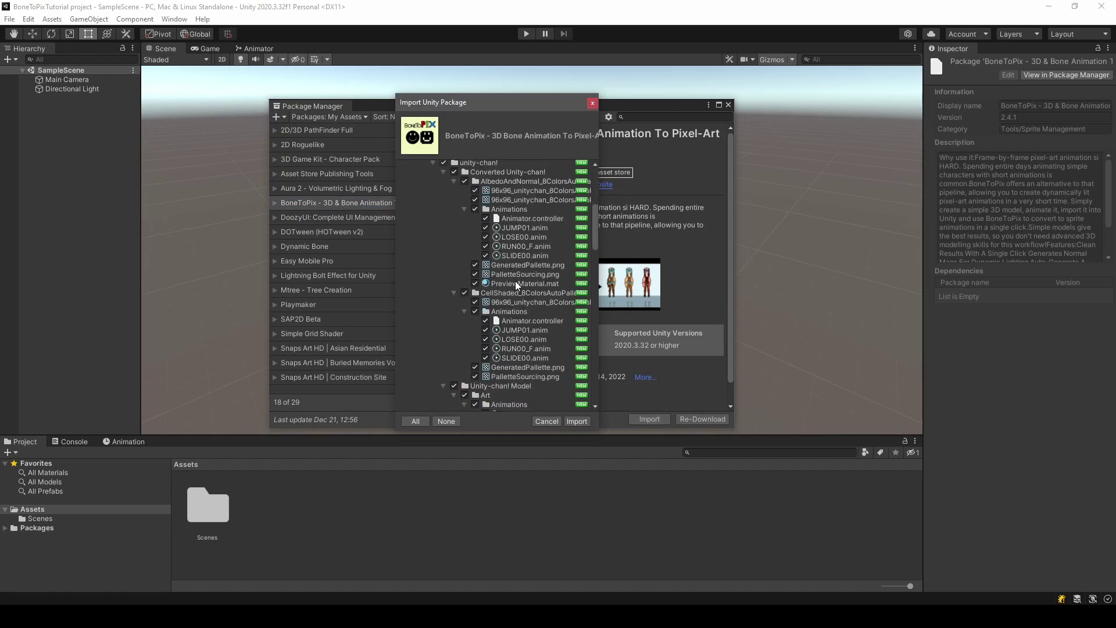
drag(595, 228, 587, 179)
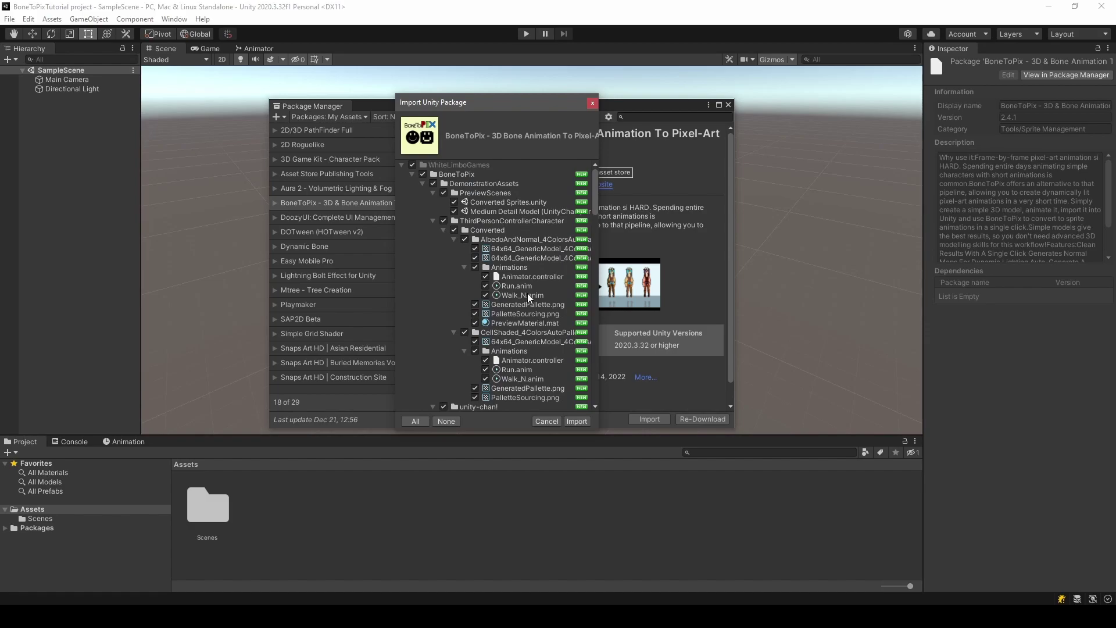
click(579, 423)
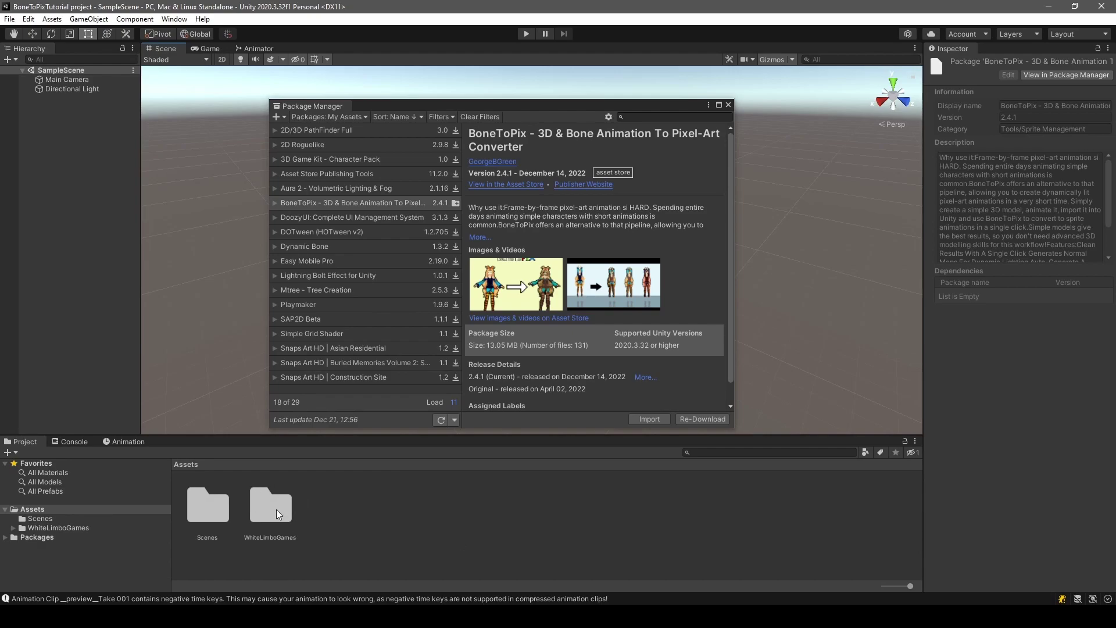
click(728, 104)
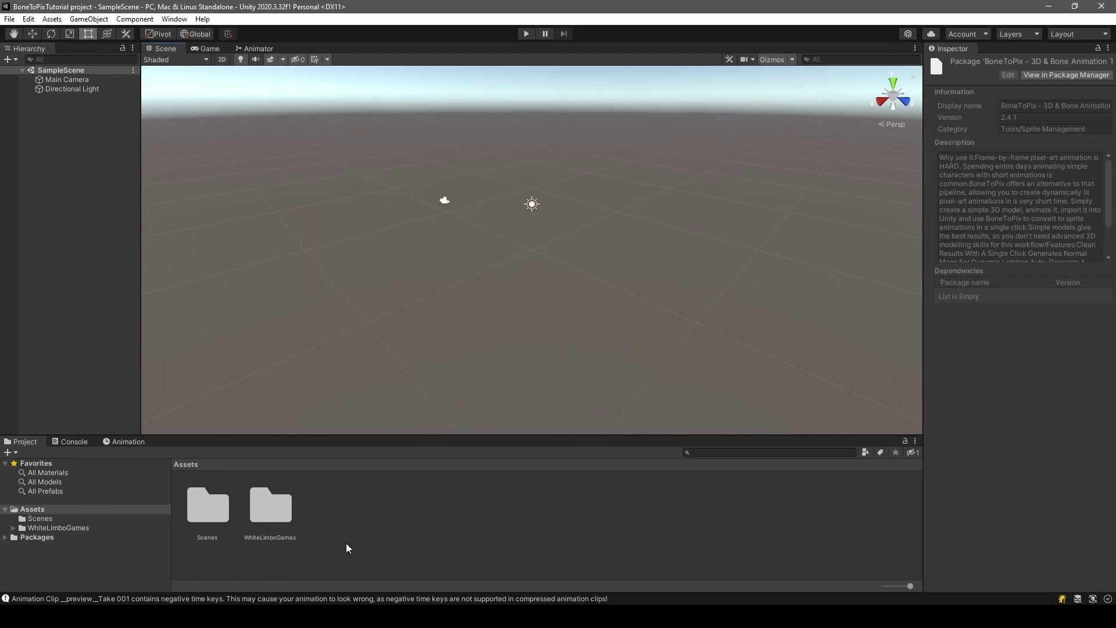
Step: Open the Medium Detail Model (UnityChan!) scene from BoneToPix's DemonstrationAssets/PreviewScenes folder inside WhiteLimboGames
double_click(286, 508)
double_click(205, 510)
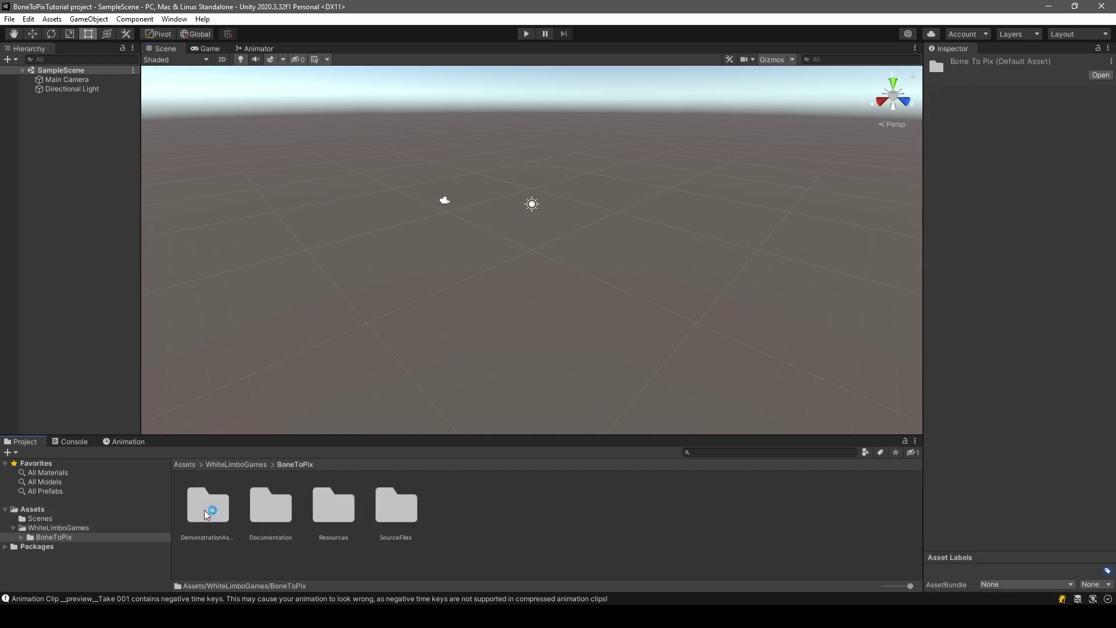
click(268, 566)
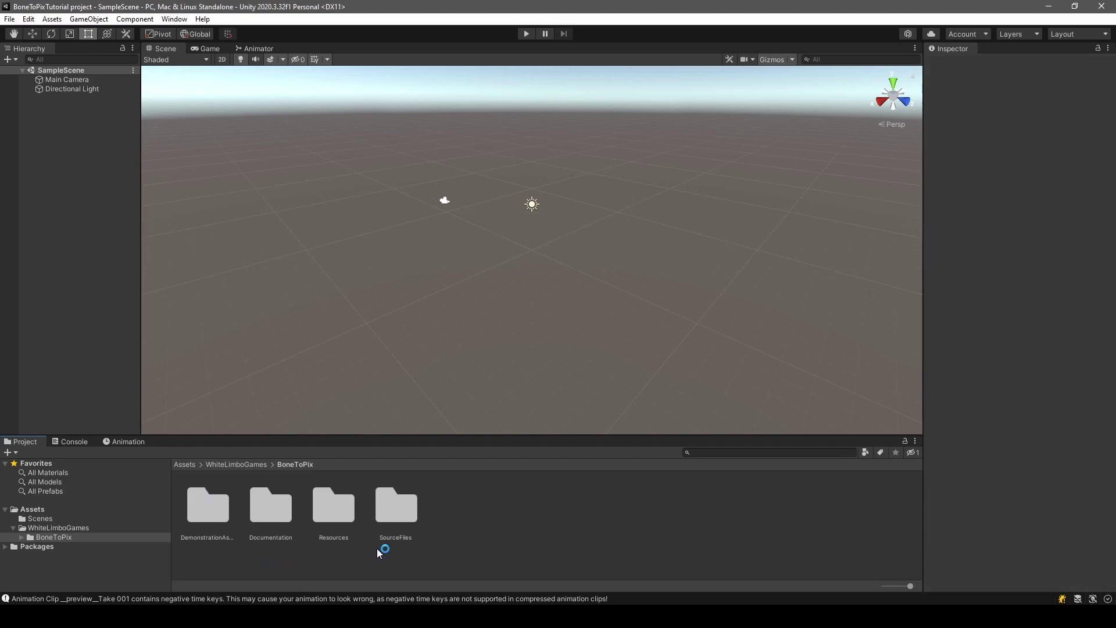
click(22, 536)
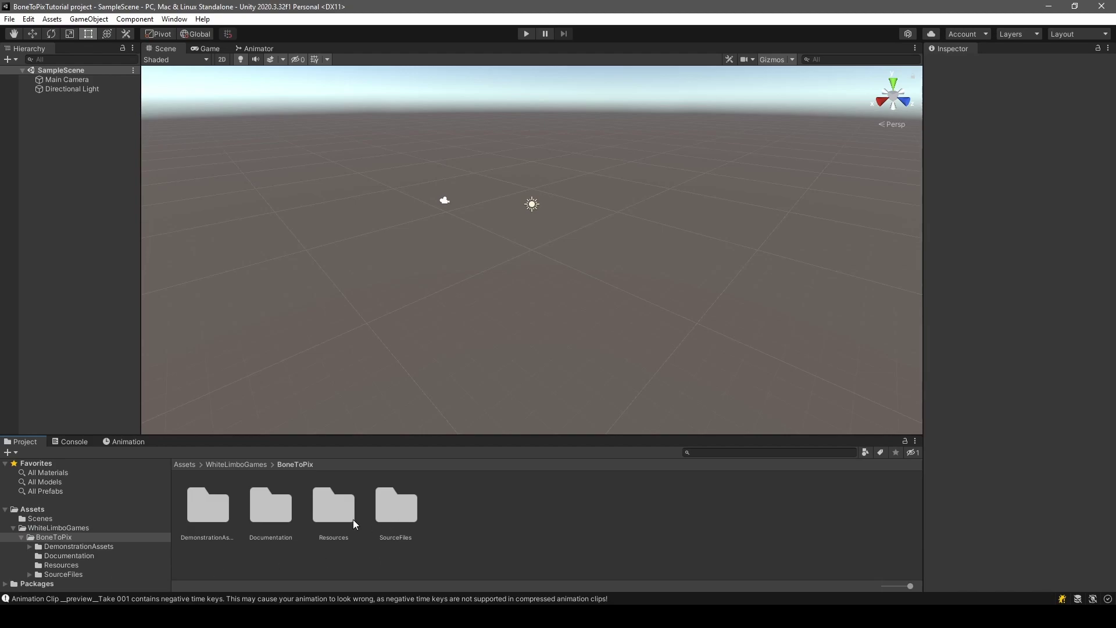
double_click(218, 509)
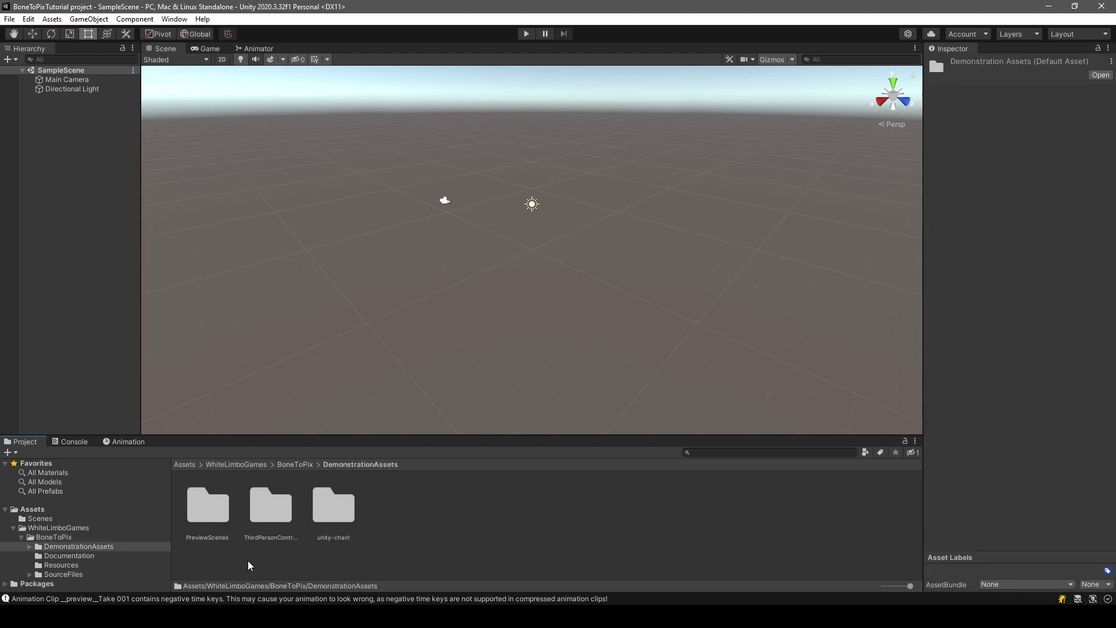
double_click(215, 511)
click(269, 533)
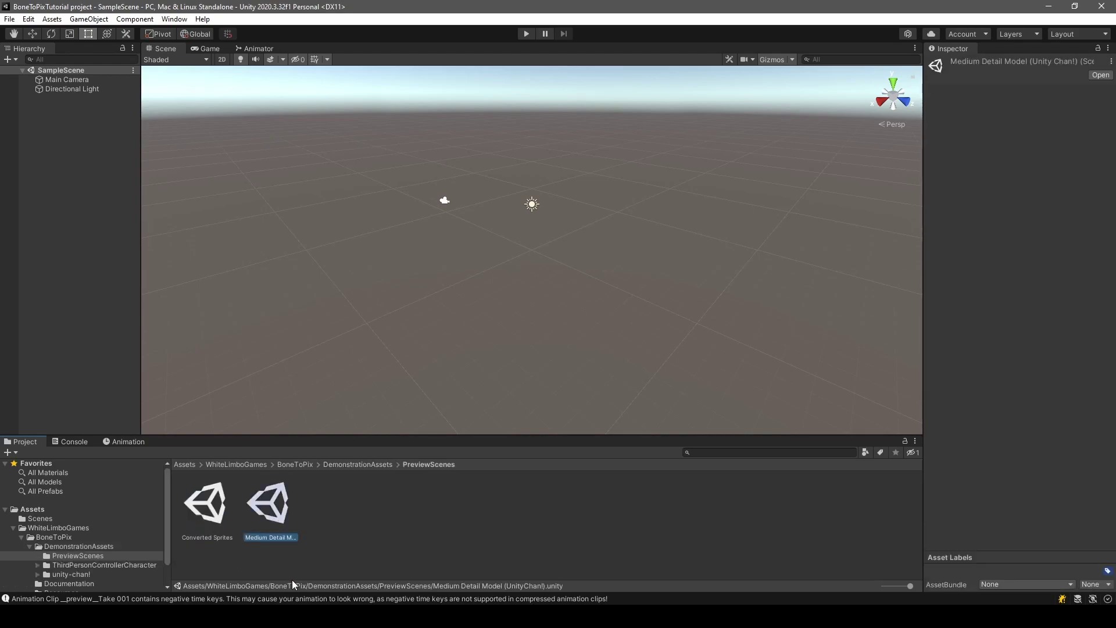
double_click(274, 506)
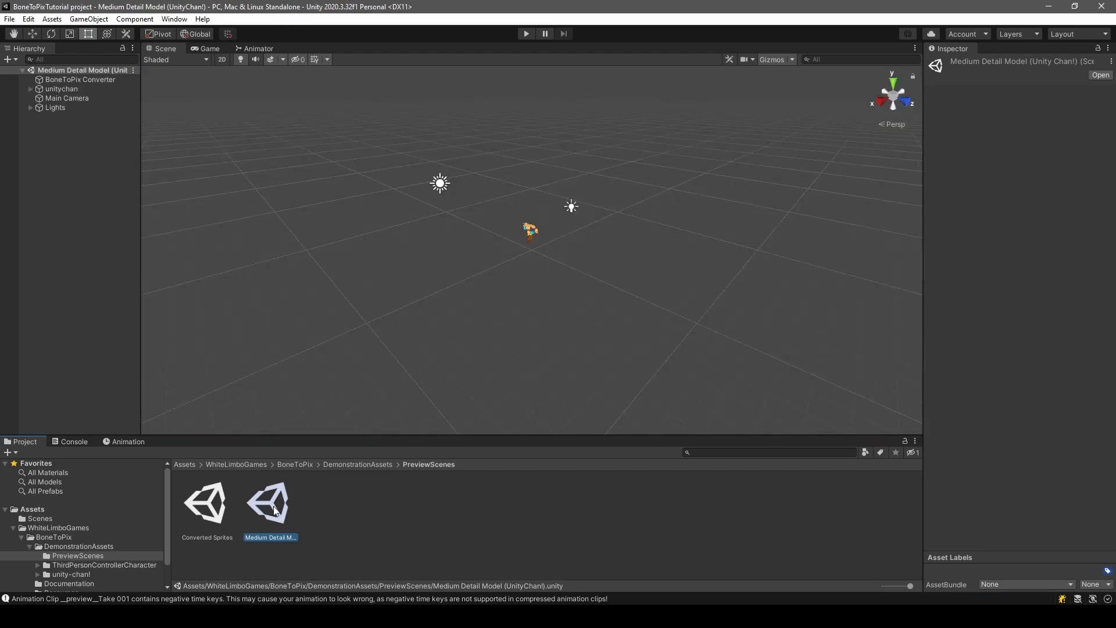
Step: Switch the scene view to 2D and frame the unitychan model
alt+drag(480, 214, 495, 235)
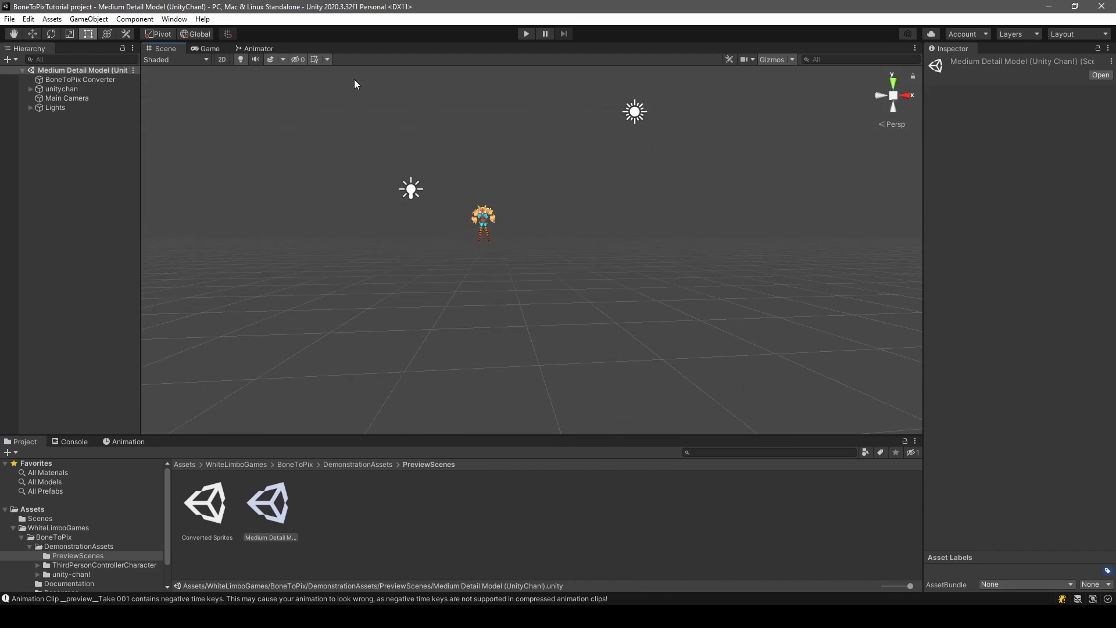
click(221, 60)
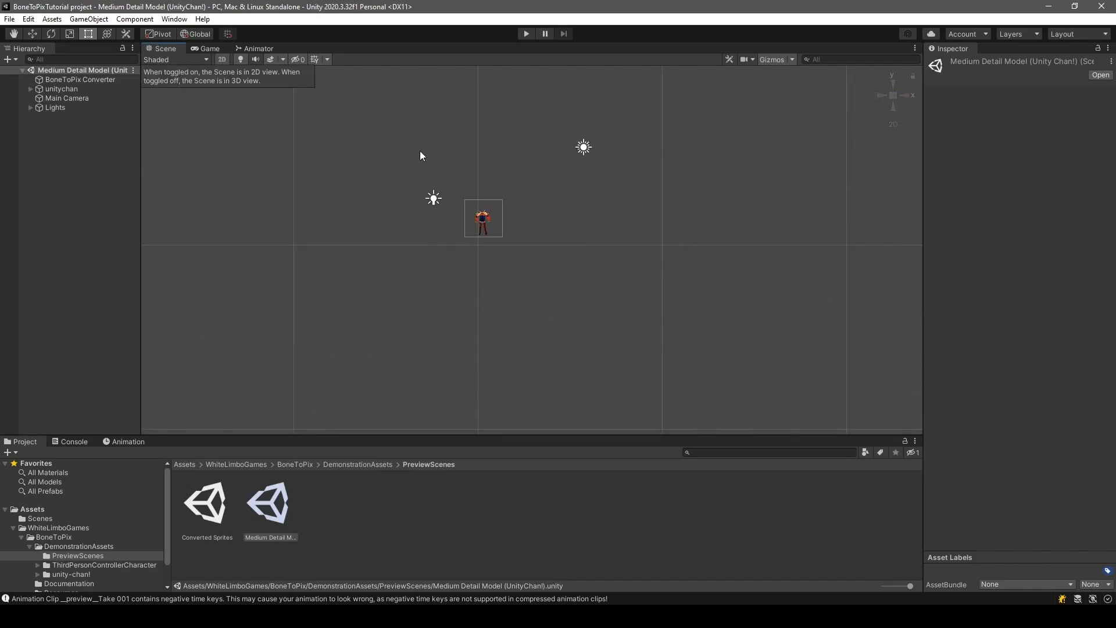
scroll(459, 187, up, 2)
scroll(494, 221, up, 5)
scroll(501, 252, down, 4)
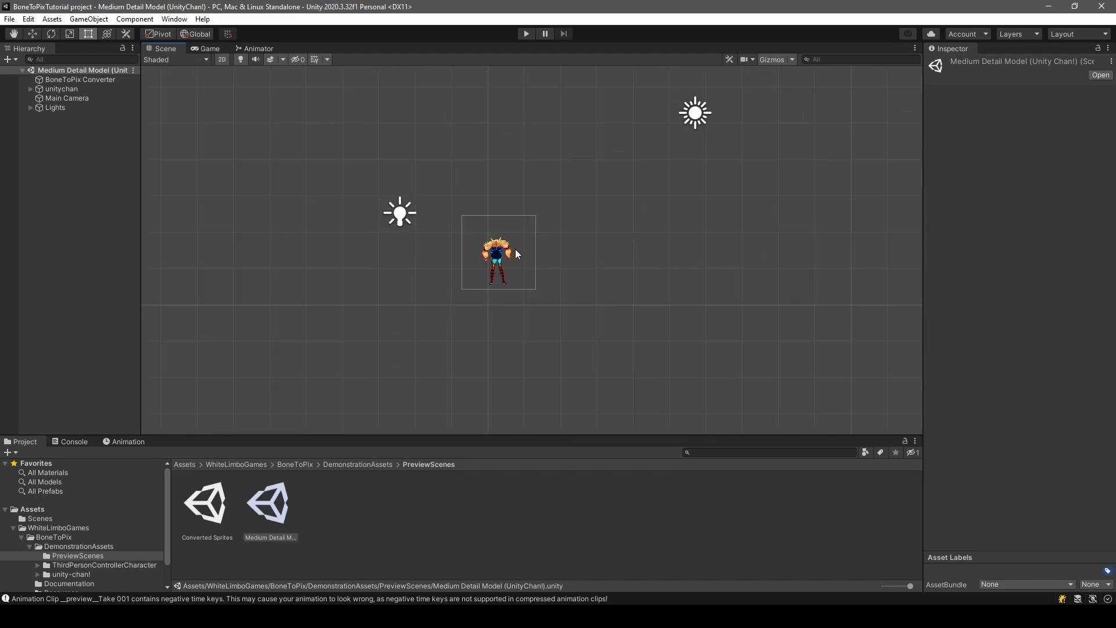
double_click(73, 90)
key(t)
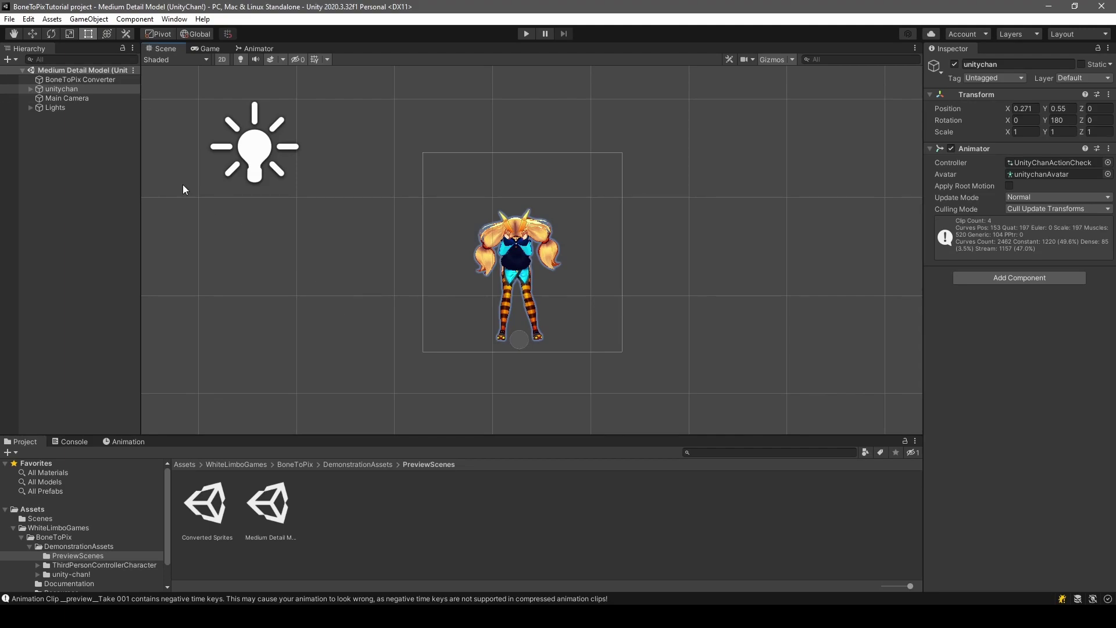
Step: Widen the Hierarchy and look over the scene's unitychan, Main Camera and Lights objects
drag(141, 87, 151, 85)
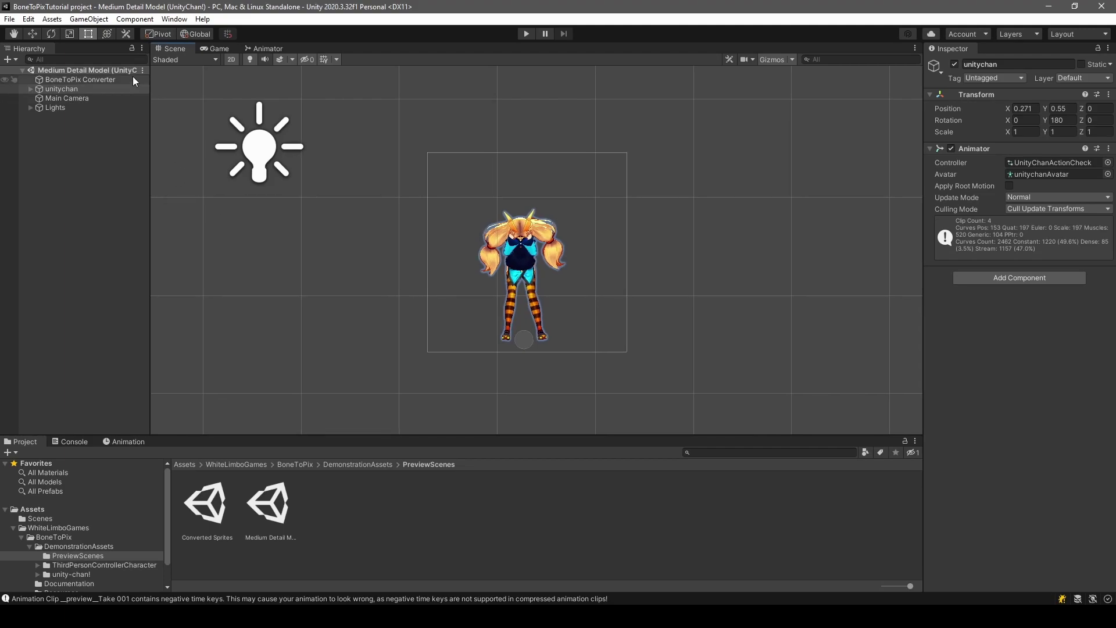
click(94, 90)
click(93, 98)
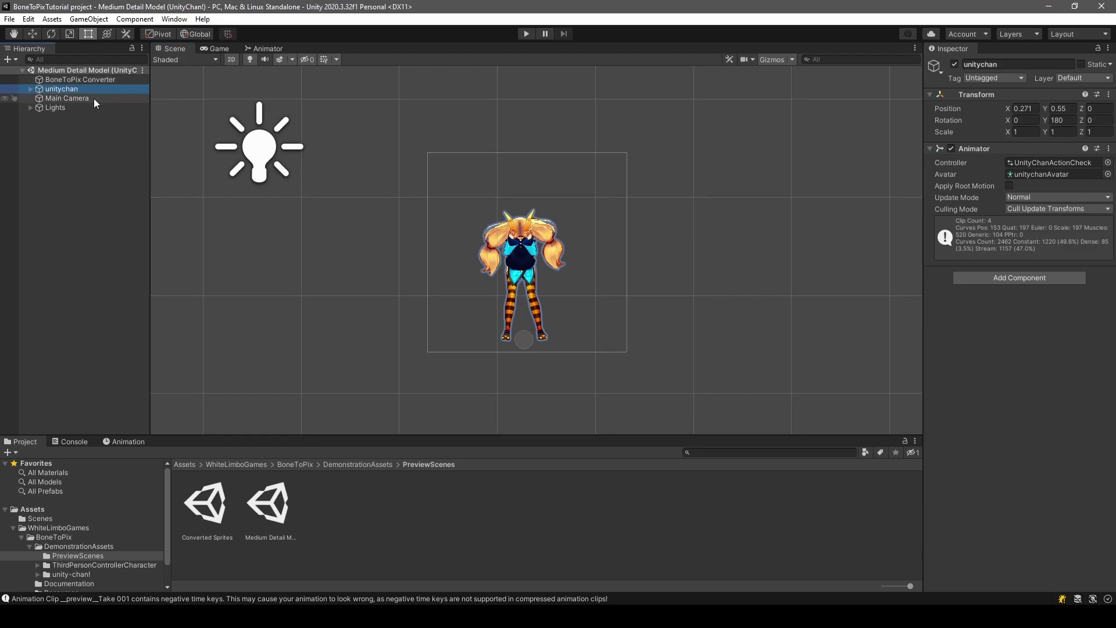
click(66, 107)
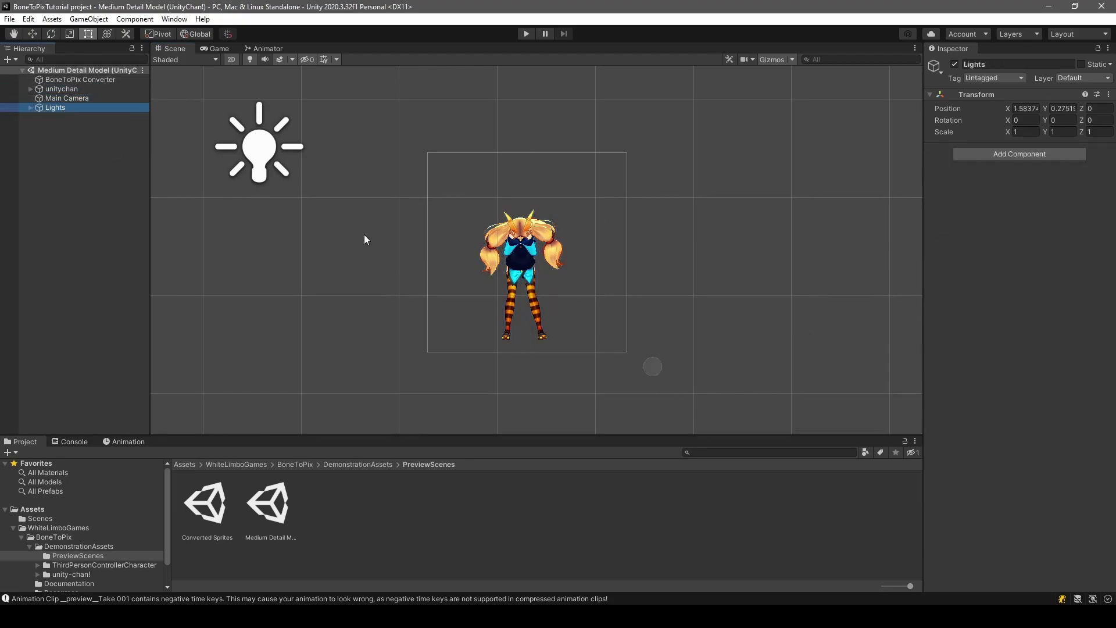
Step: Select the BoneToPix Converter object and widen the Inspector for its Bone To Pix script settings
click(66, 82)
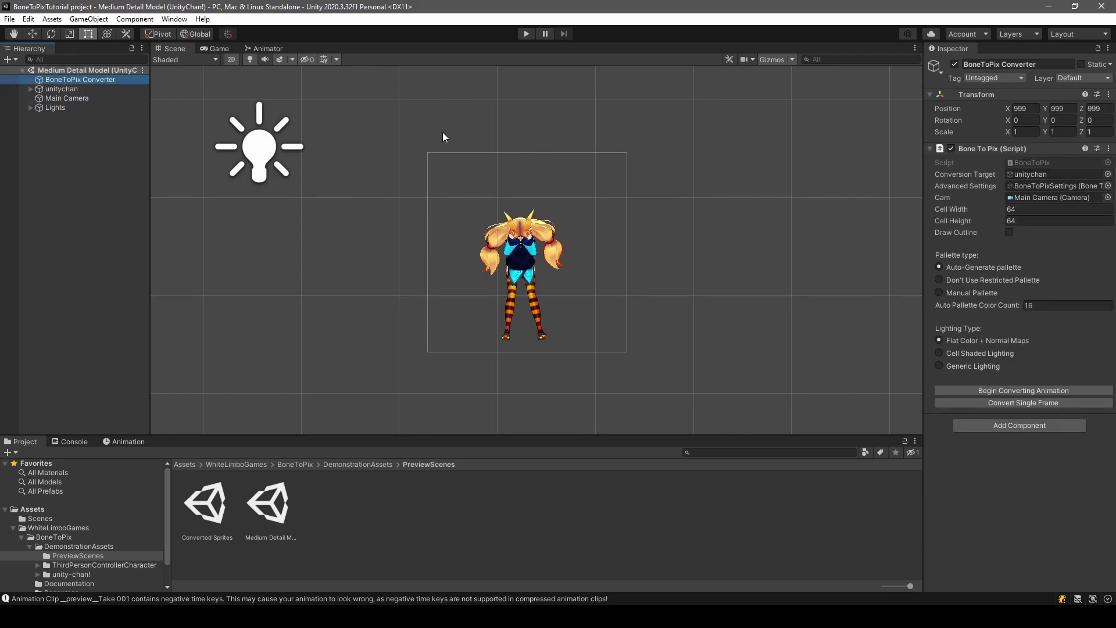
drag(920, 234, 897, 235)
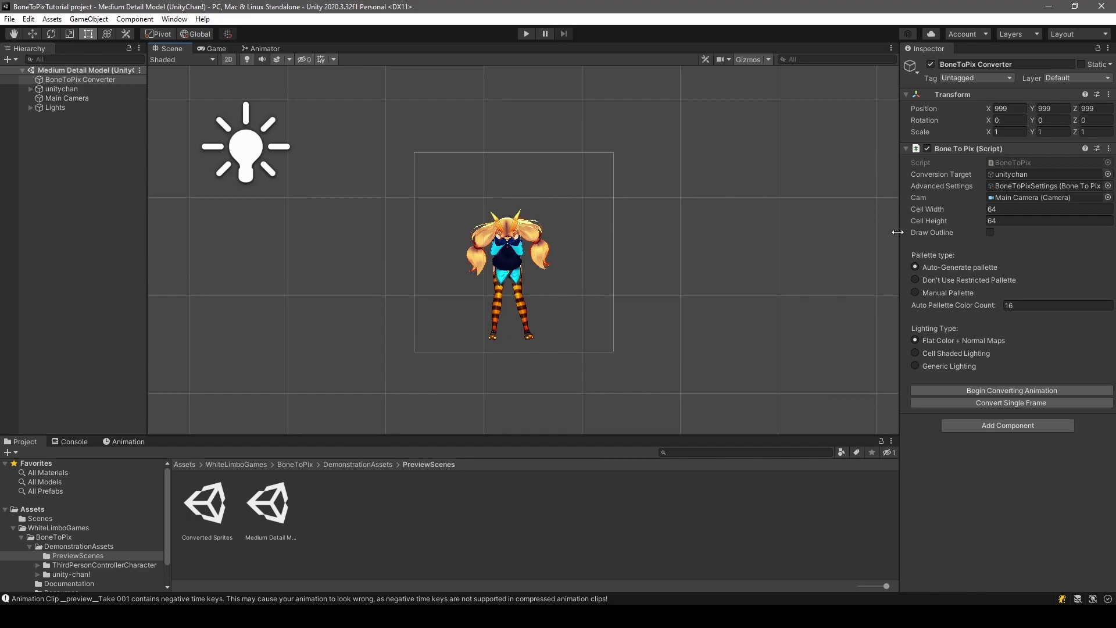
drag(897, 232, 886, 234)
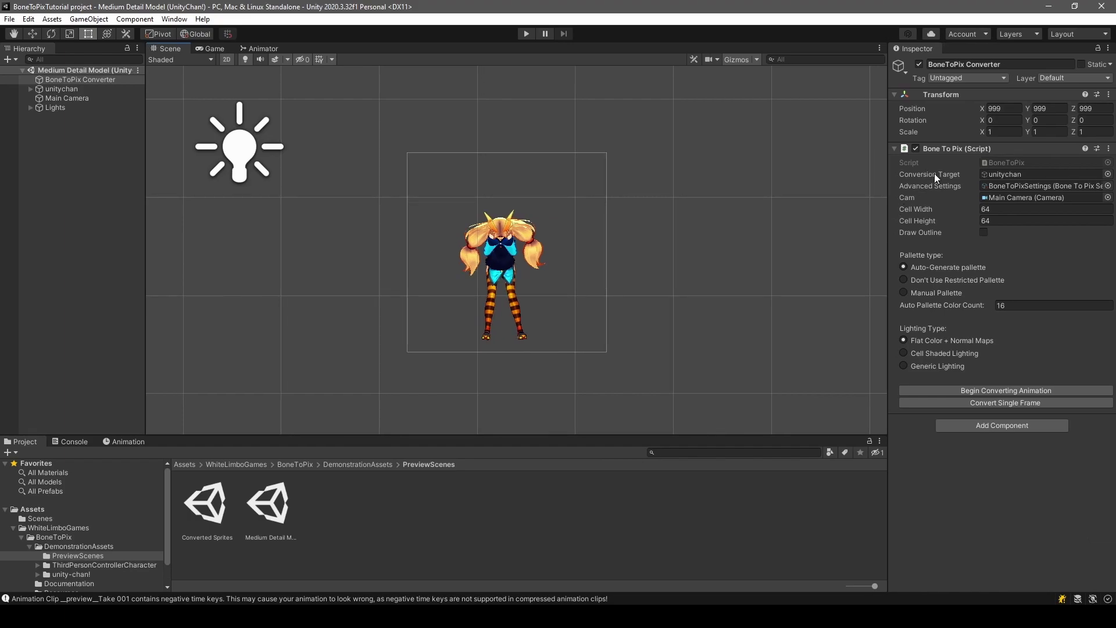
Step: Examine the Bone To Pix script's Conversion Target and Cam references and its cell size settings
click(994, 175)
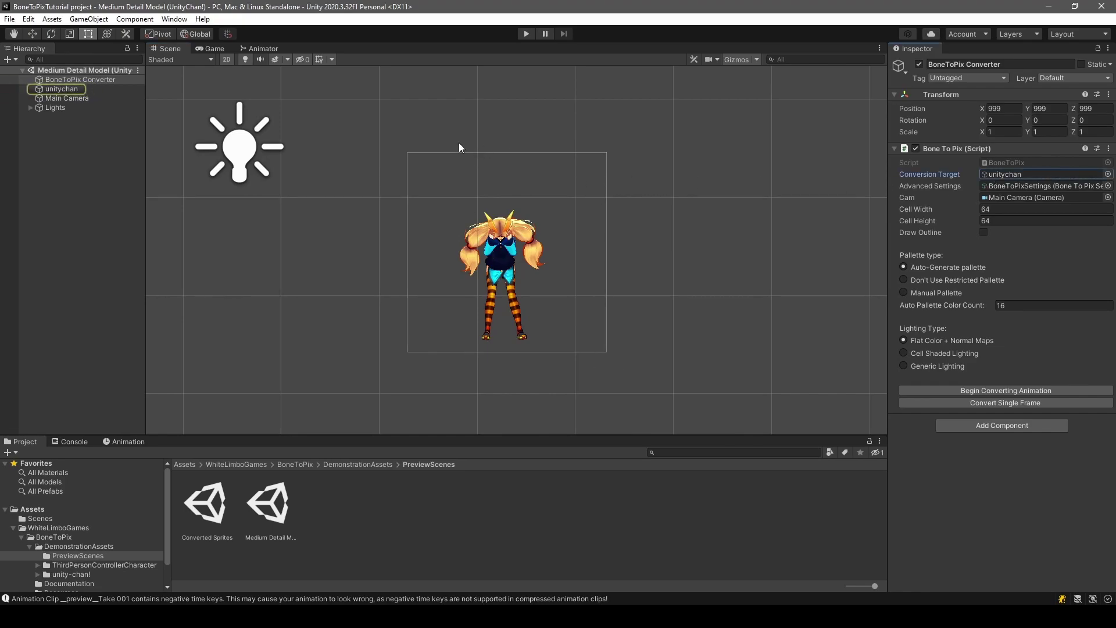
mouse_move(979, 175)
click(1108, 174)
double_click(805, 424)
click(1026, 197)
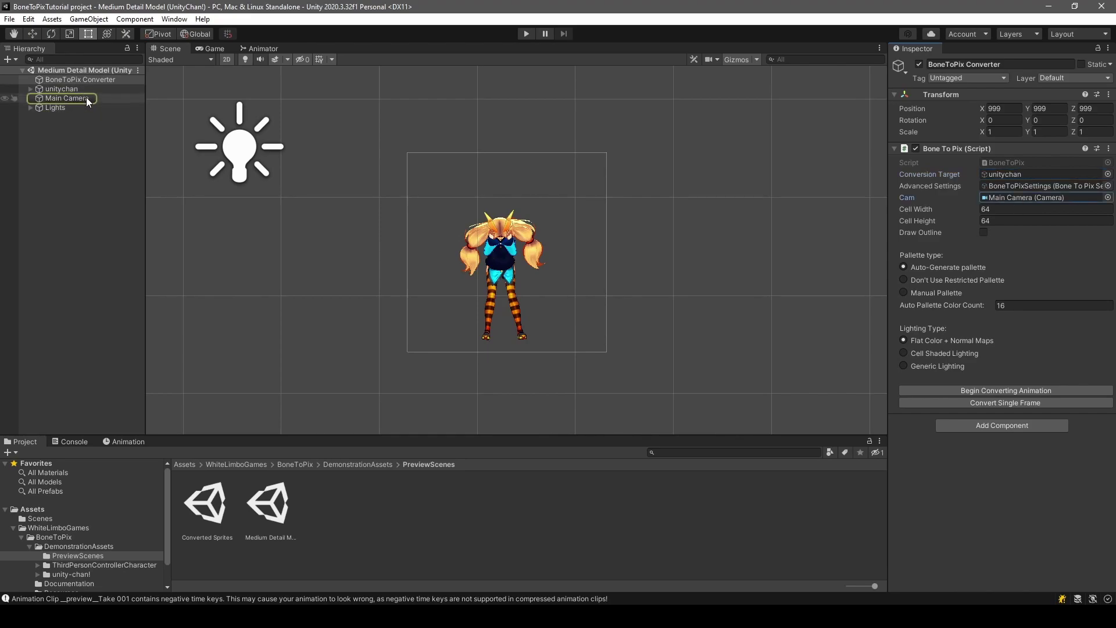
click(1019, 221)
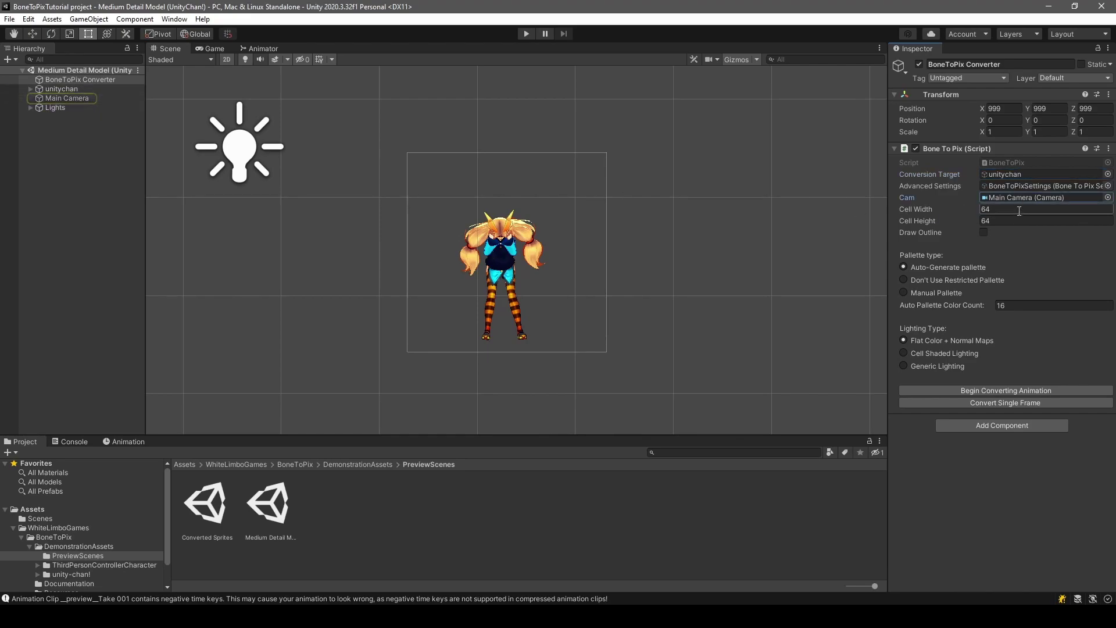
Step: Turn on Draw Outline in the converter's Bone To Pix script
key(shift+Tab)
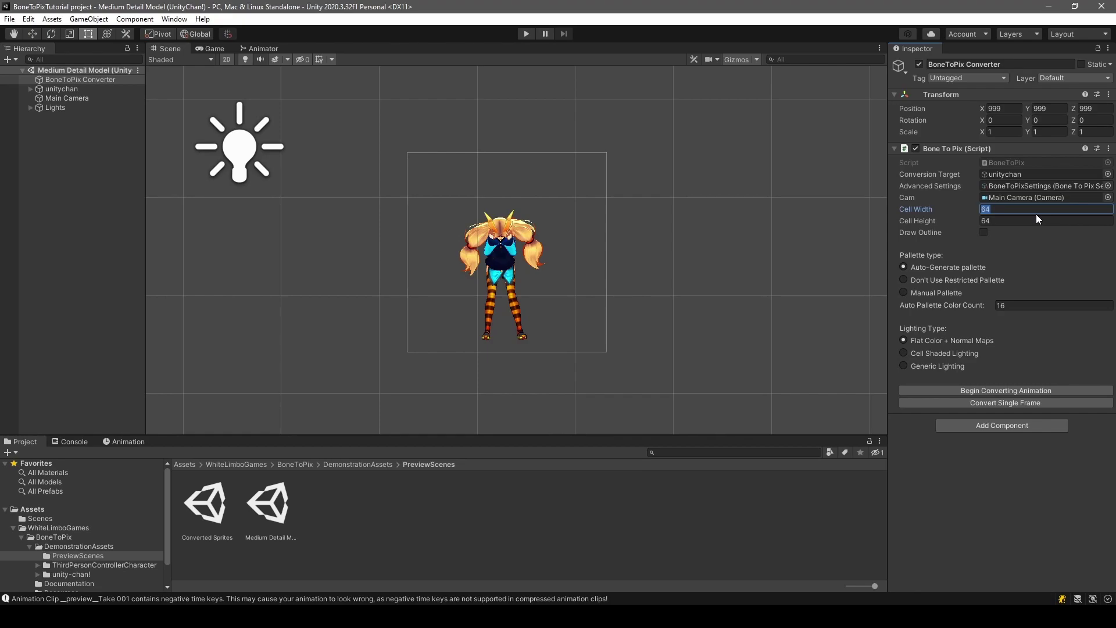
click(983, 232)
scroll(473, 210, up, 3)
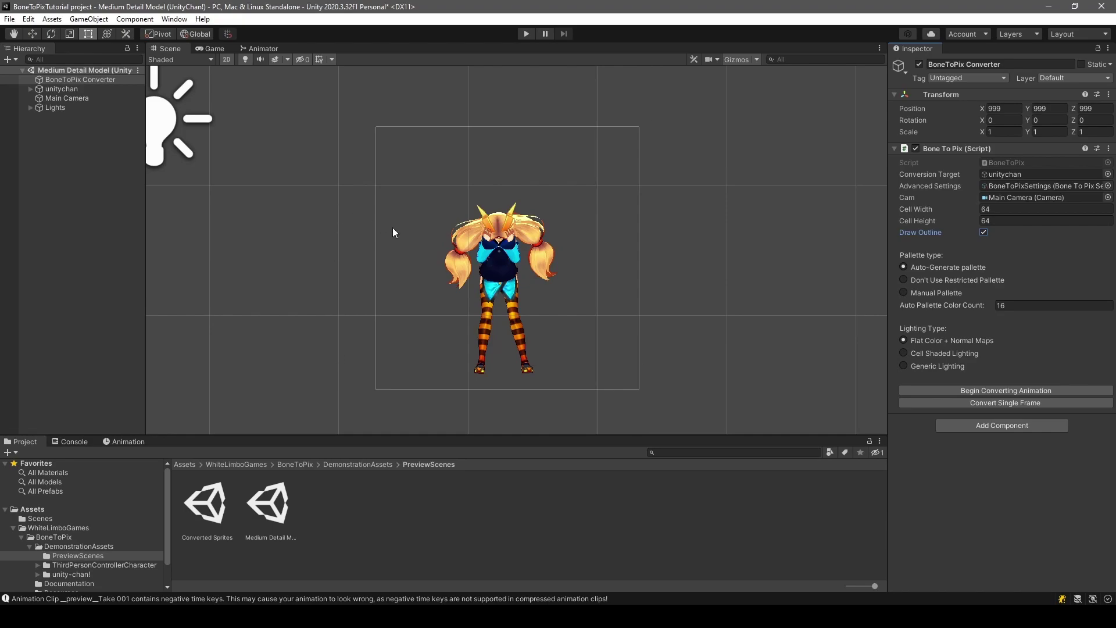
Step: Try the Don't Use Restricted Pallette and Manual Pallette types, then return to Auto-Generate pallette and check its color count setting
click(903, 281)
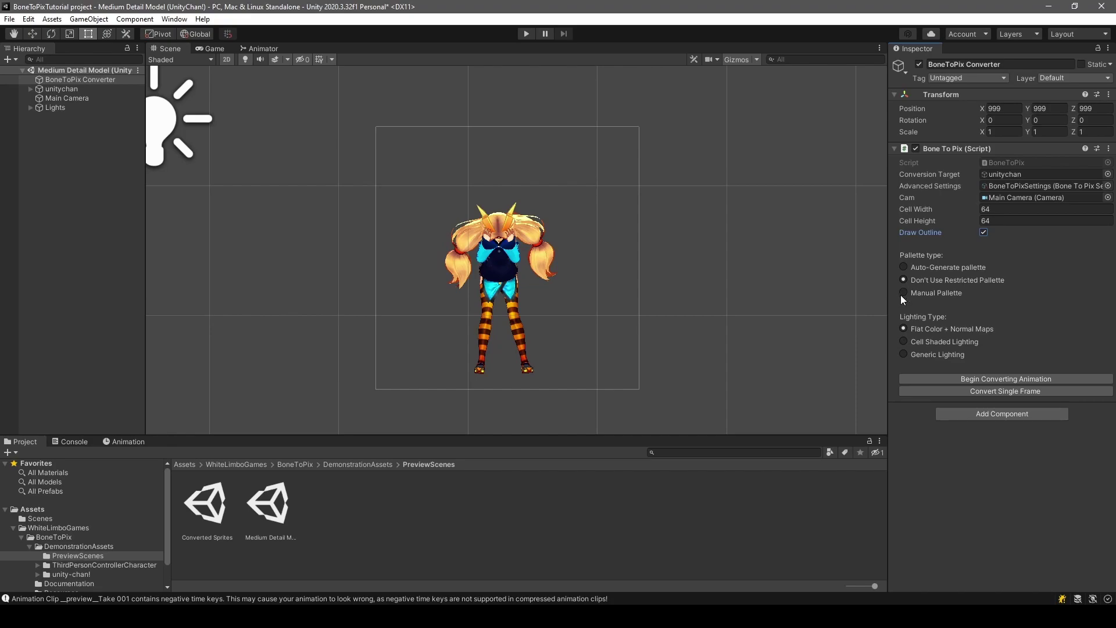
click(904, 293)
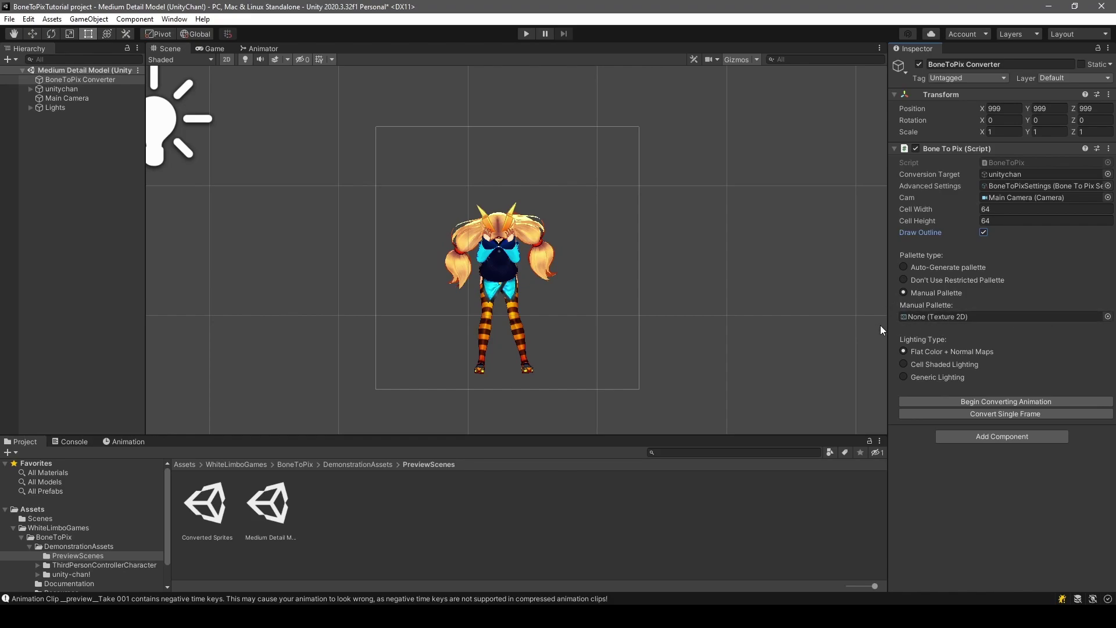
click(903, 266)
click(1044, 304)
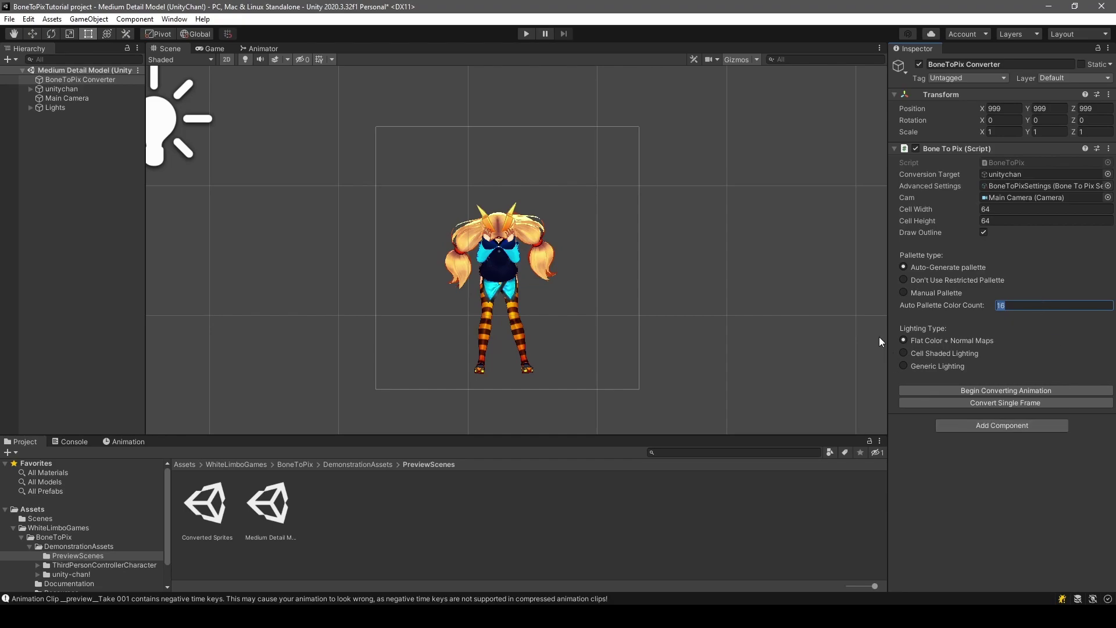
Step: Narrow the Inspector slightly to give the scene view more room
click(886, 304)
drag(886, 304, 895, 304)
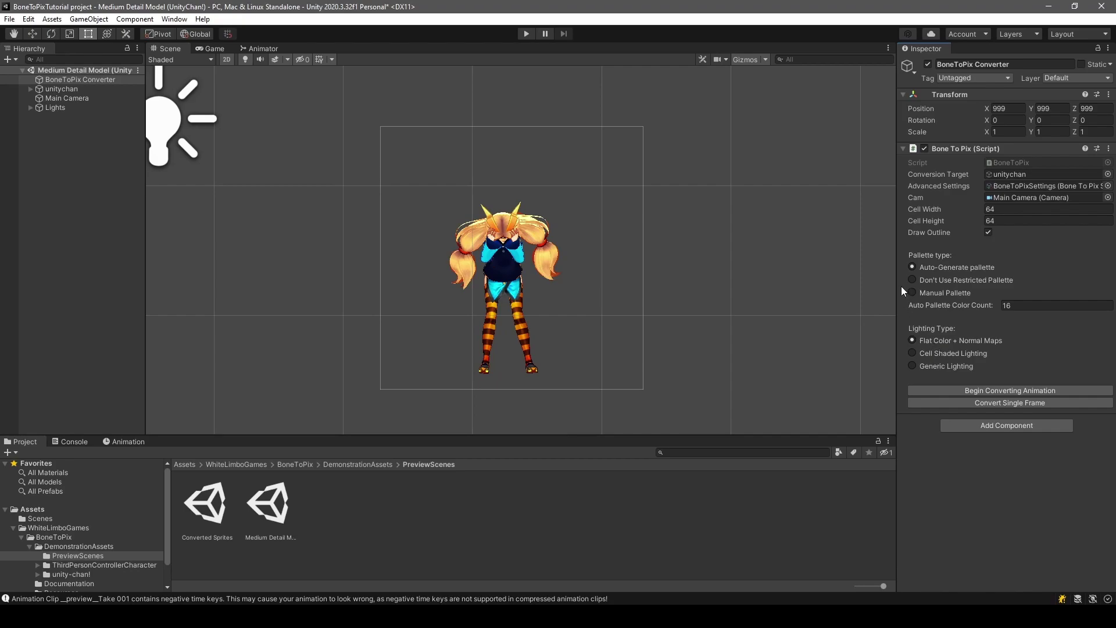
drag(894, 285, 902, 286)
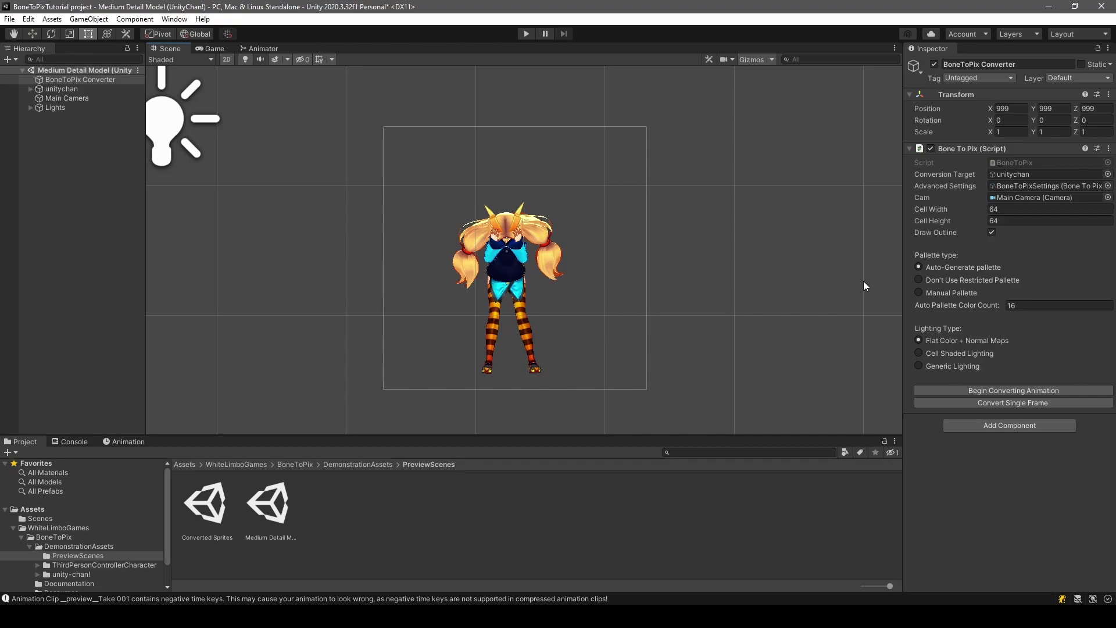
Step: Select the point light in the scene with the Move tool and look over its placement relative to the model
click(176, 125)
scroll(287, 141, down, 2)
middle_drag(287, 140, 333, 208)
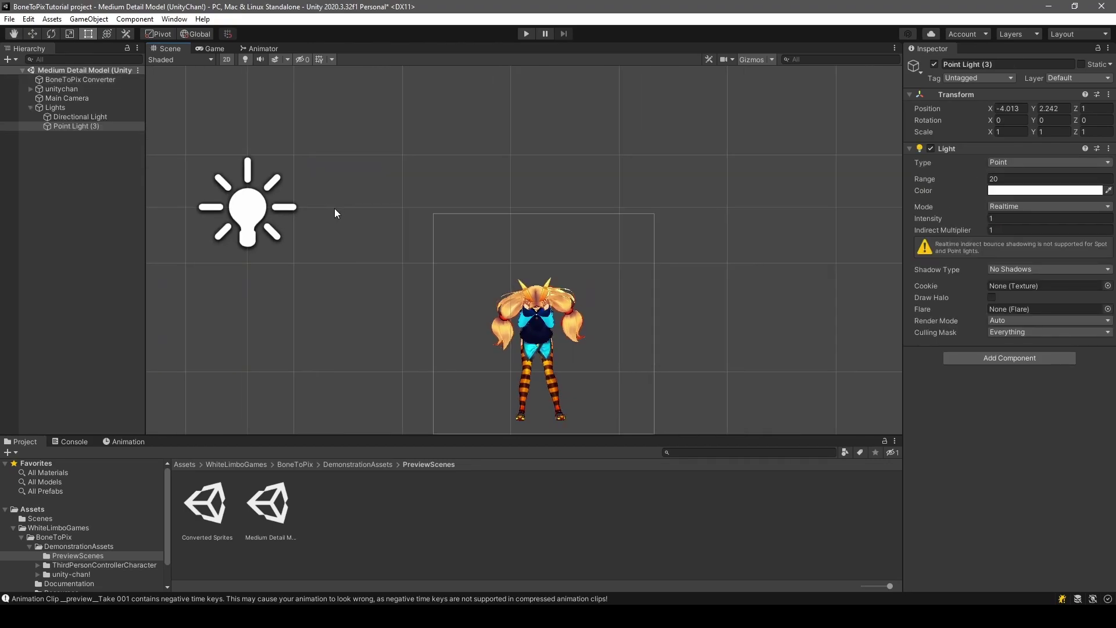
key(w)
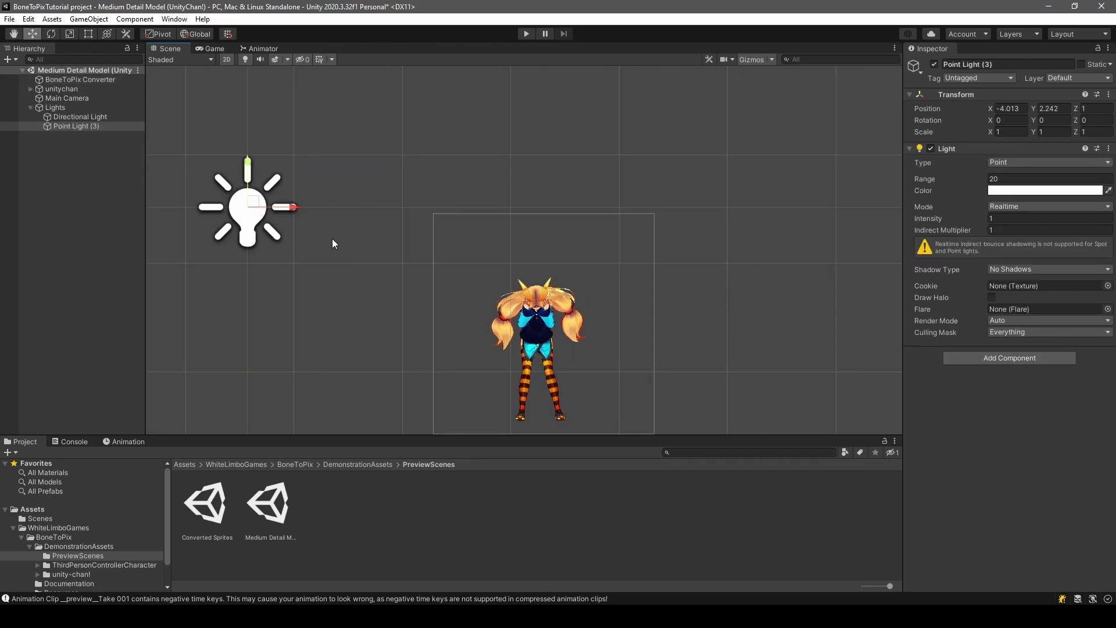
middle_drag(344, 219, 296, 159)
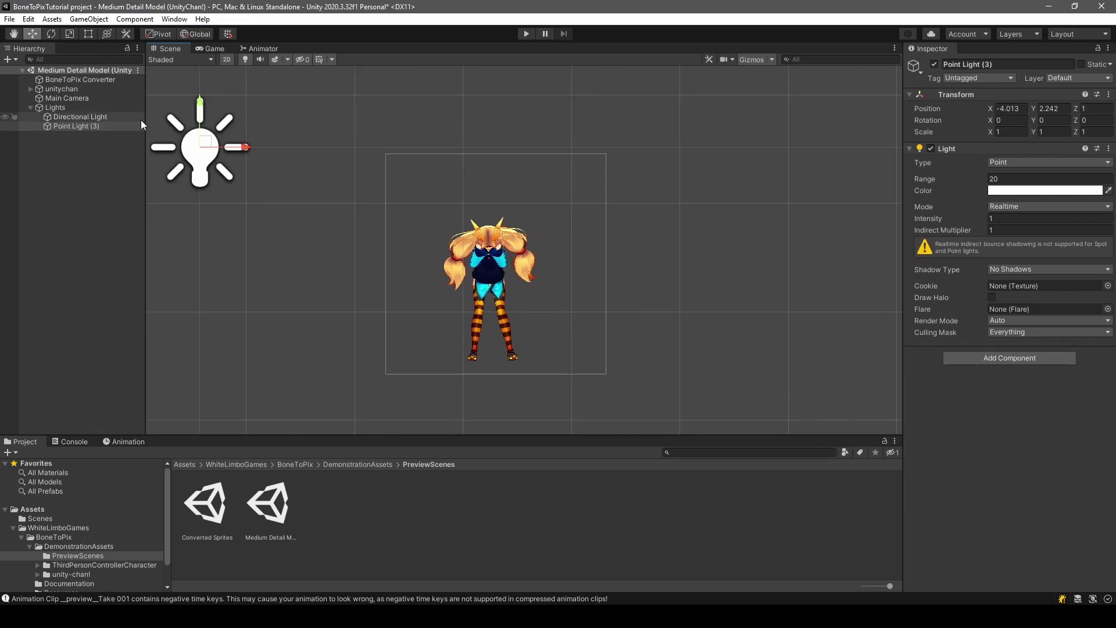
Step: Reselect the BoneToPix Converter and try Cell Shaded and Generic lighting, ending back on Flat Color + Normal Maps
click(71, 80)
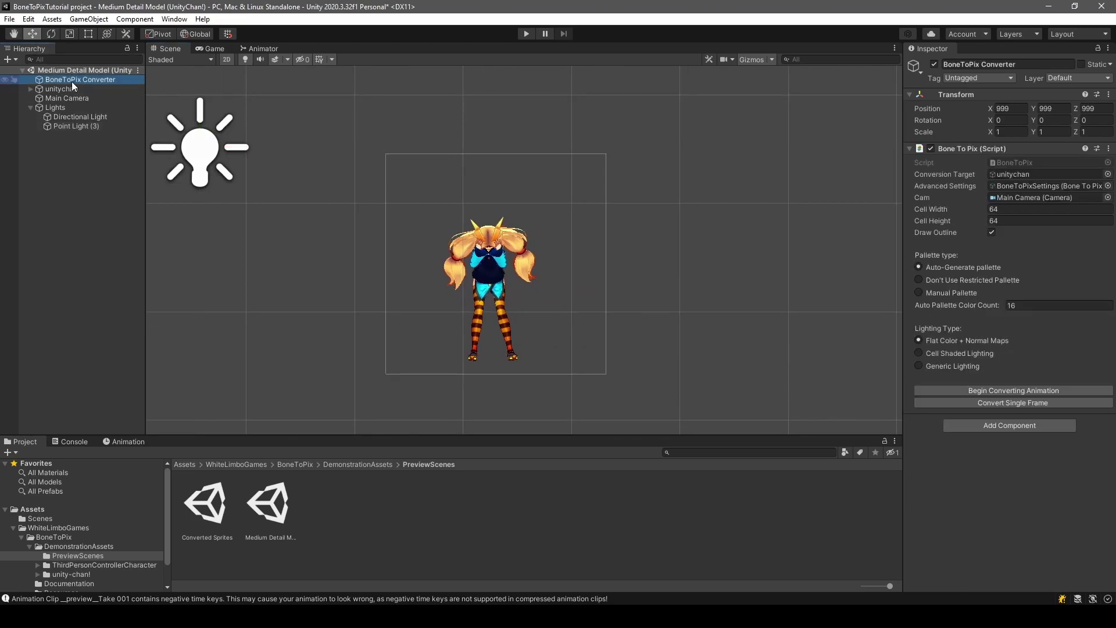
click(969, 352)
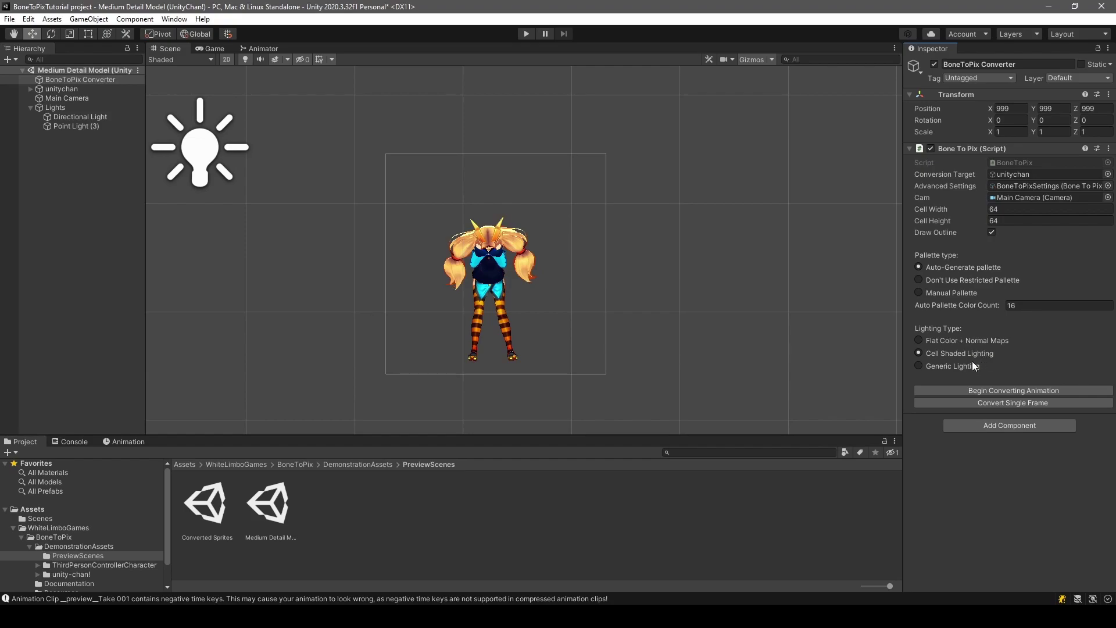
click(967, 368)
drag(903, 300, 908, 300)
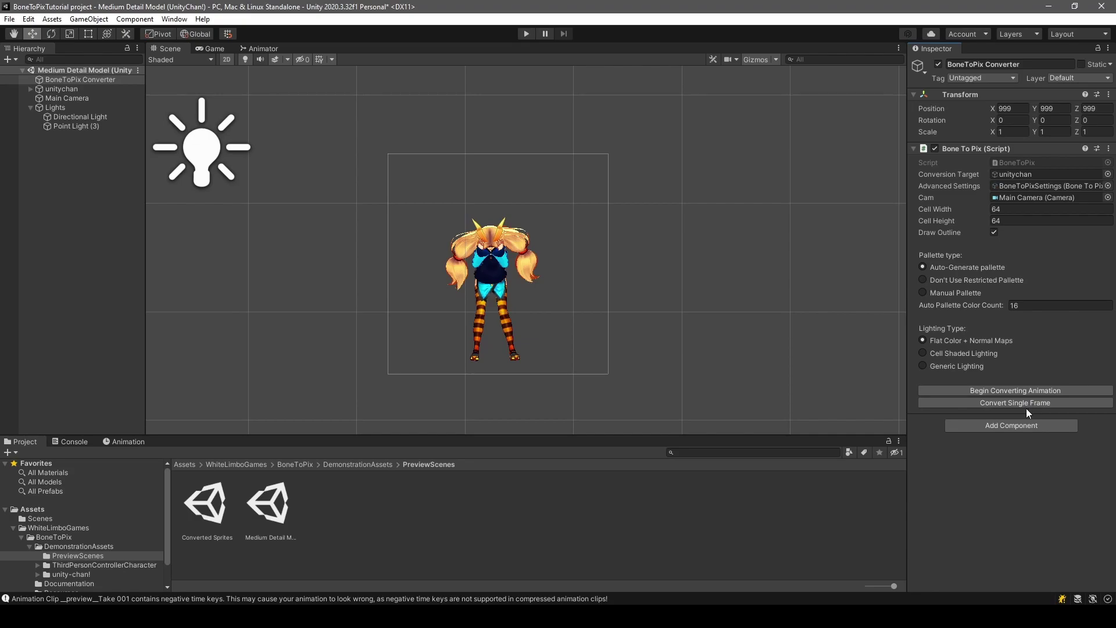
Step: Convert the unitychan animation to sprites and reposition the resulting Pallette Editor window
click(1020, 392)
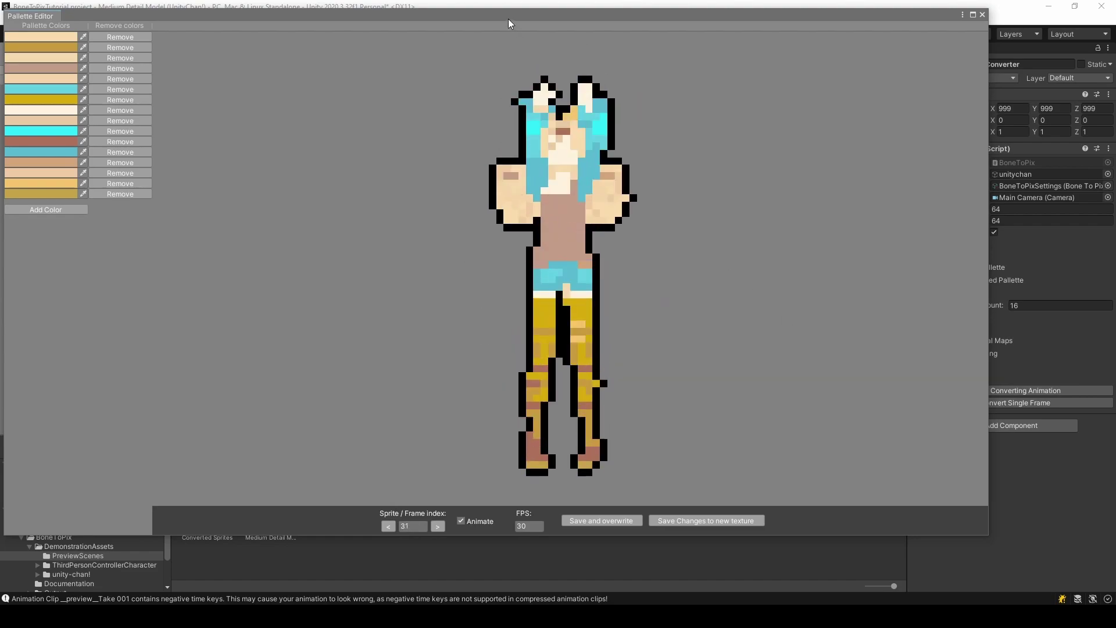
drag(508, 19, 570, 27)
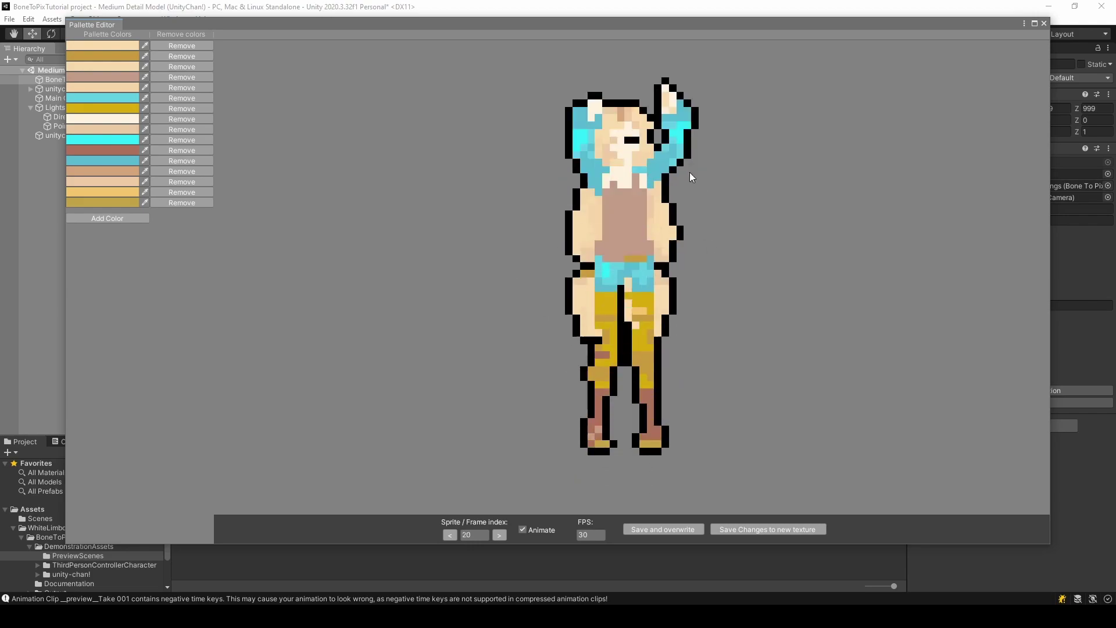
drag(250, 24, 262, 36)
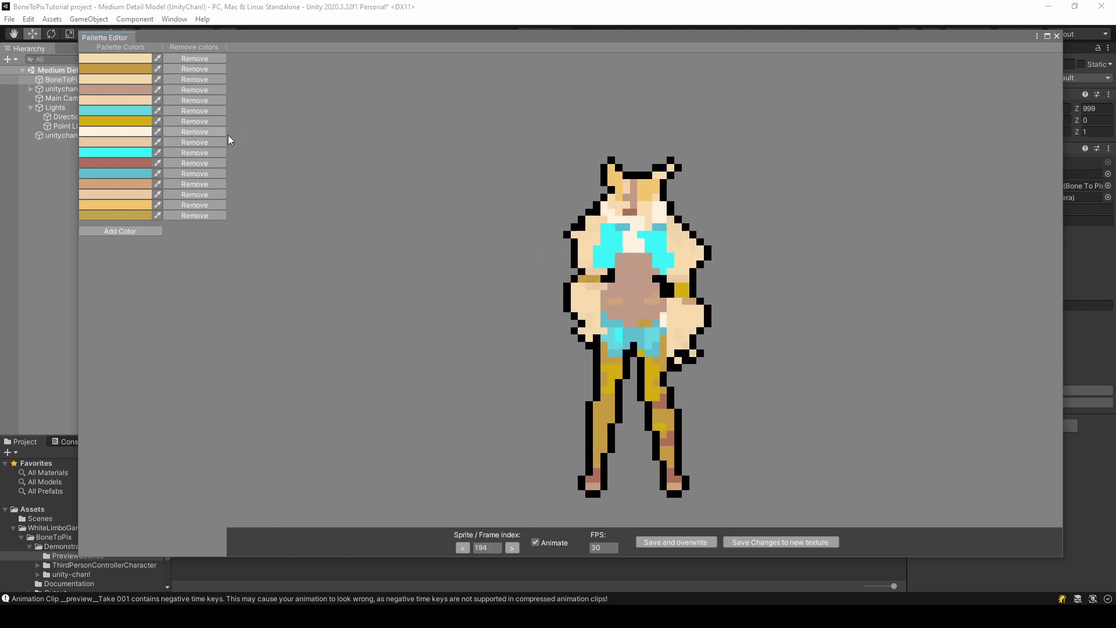
Step: Remove three near-duplicate pale peach shades from the sprite's palette
click(204, 100)
click(198, 79)
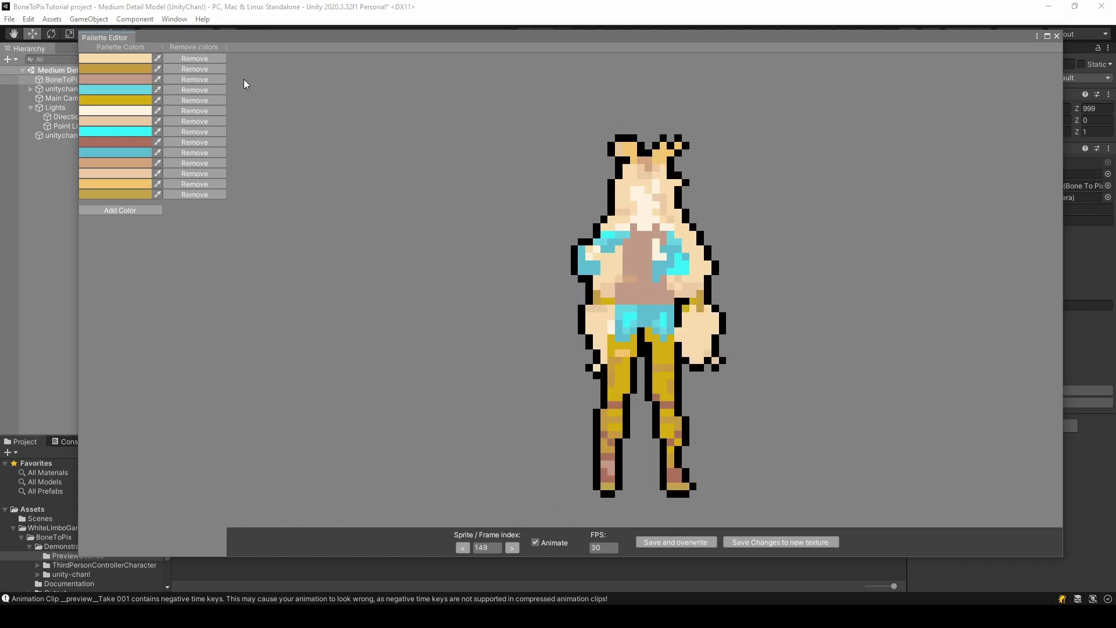
click(204, 173)
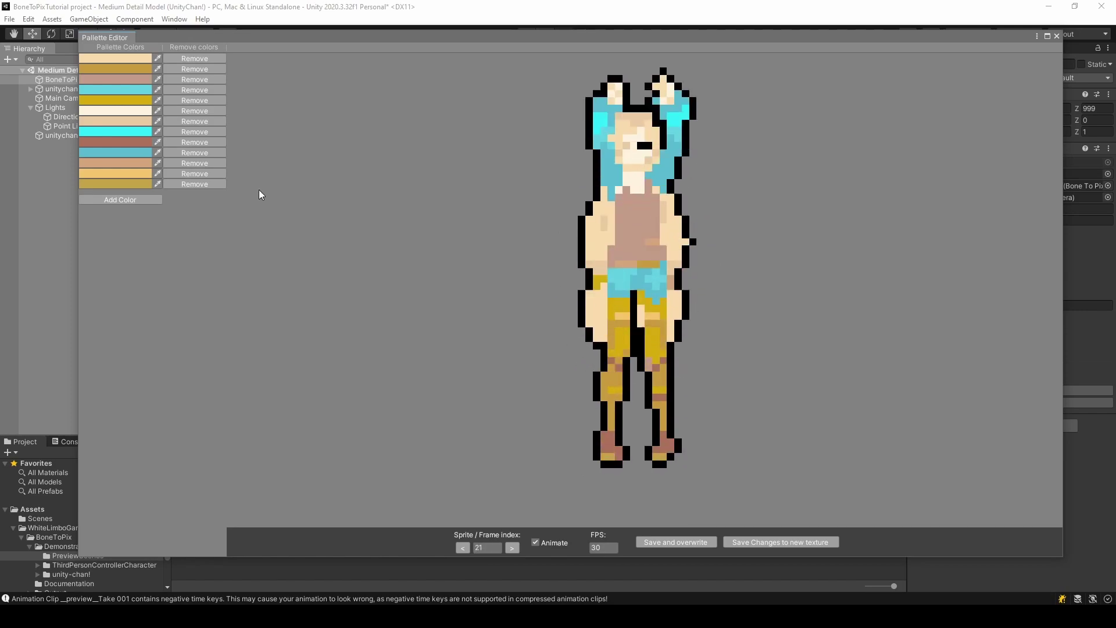
Step: Try adding an extra color to the palette, view its color picker, and remove the added color
click(141, 208)
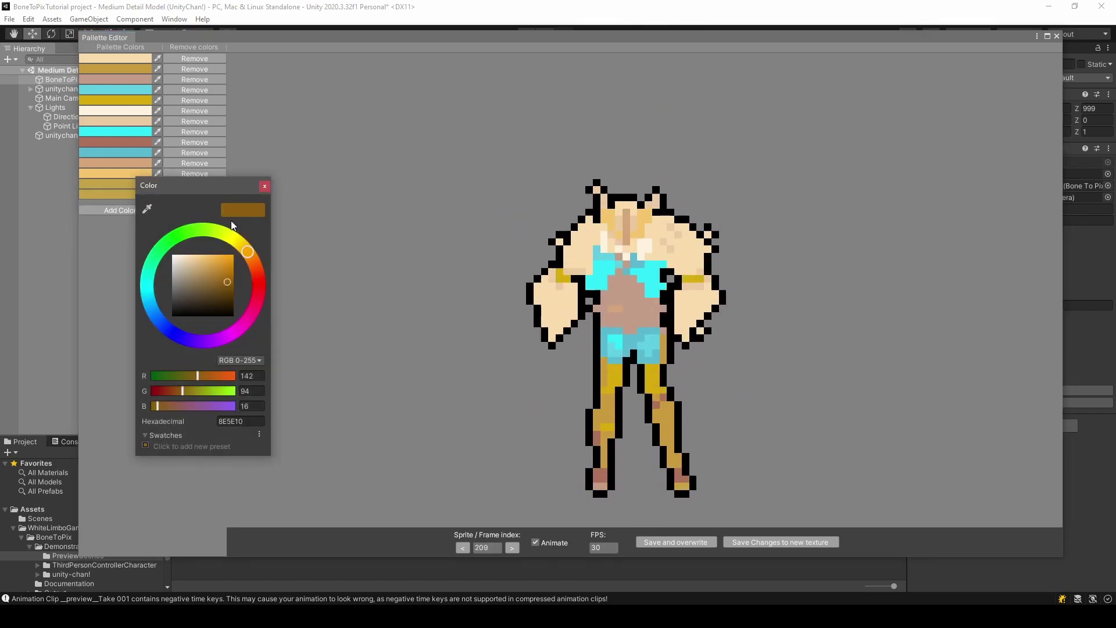
click(264, 187)
click(197, 195)
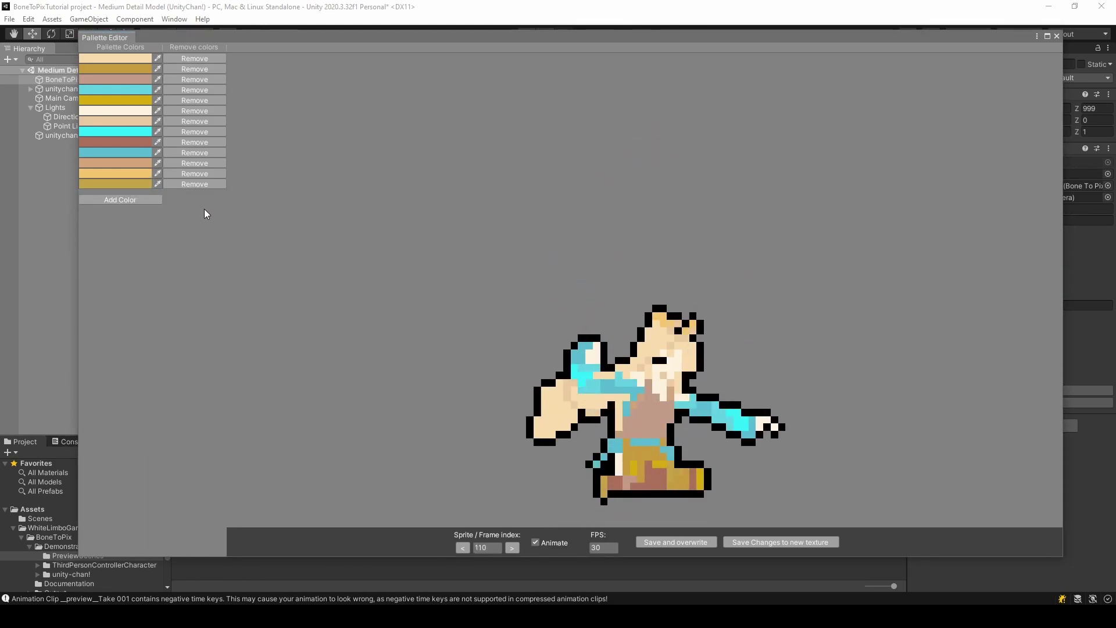
Step: Remove the bright cyan, the last two gold shades, the remaining duplicate peach and the lighter blue from the palette
click(205, 133)
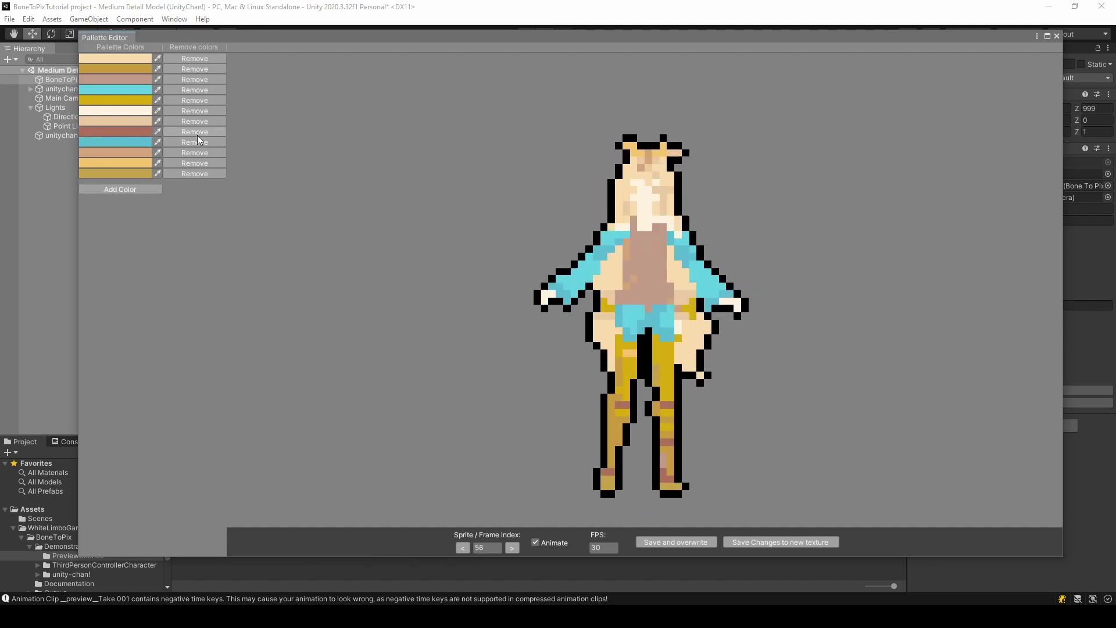
click(207, 174)
click(208, 162)
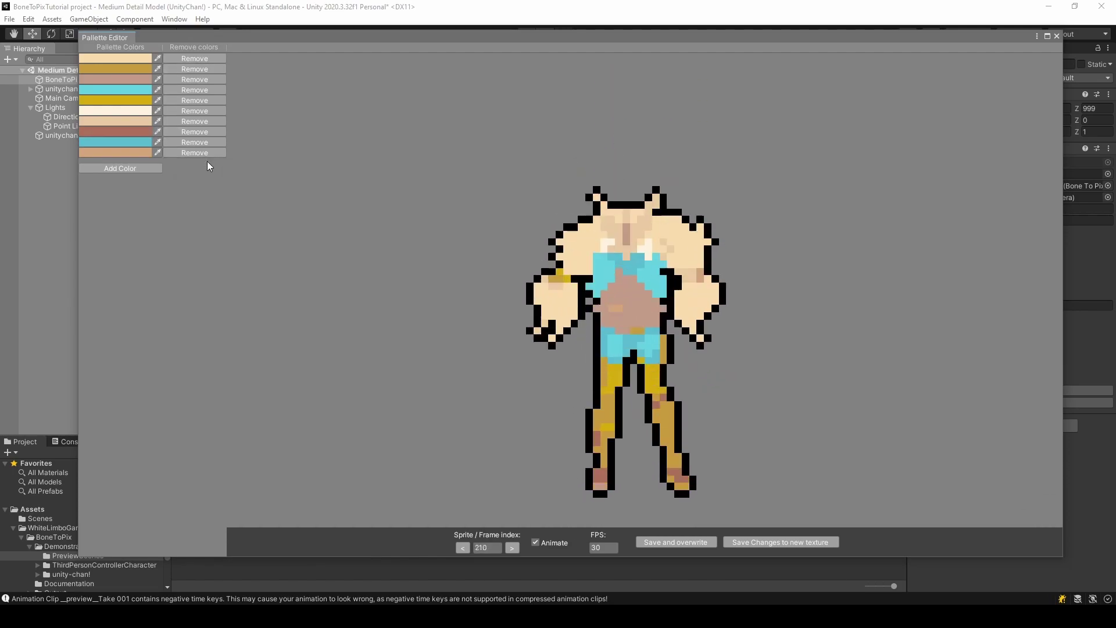
click(195, 121)
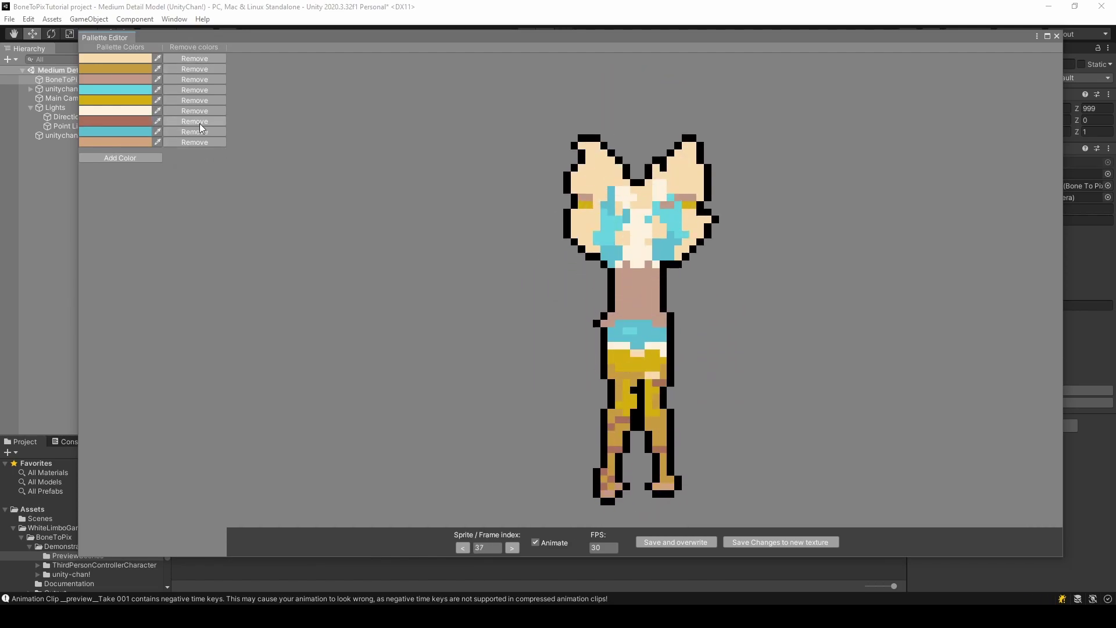
click(202, 90)
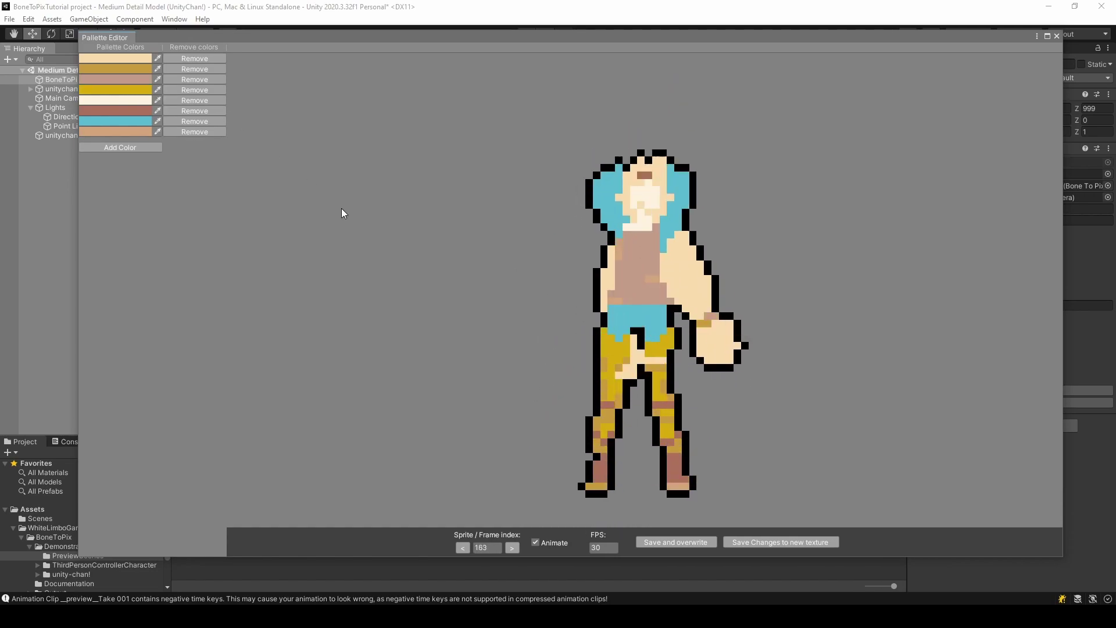
Step: Darken the palette's remaining blue to hexadecimal 09303F
click(139, 121)
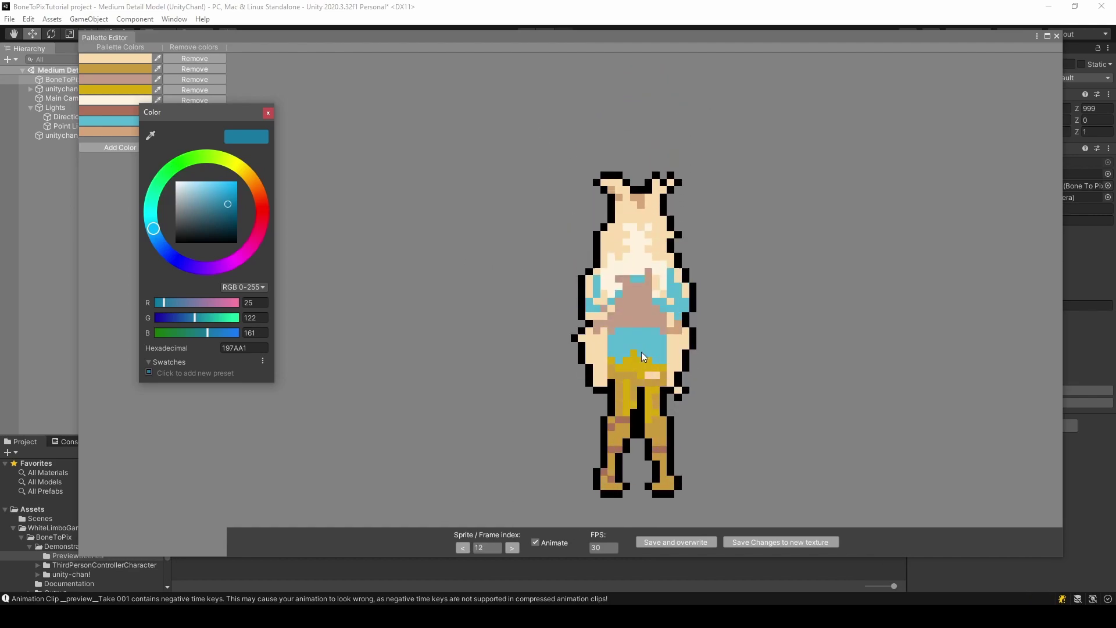
click(228, 204)
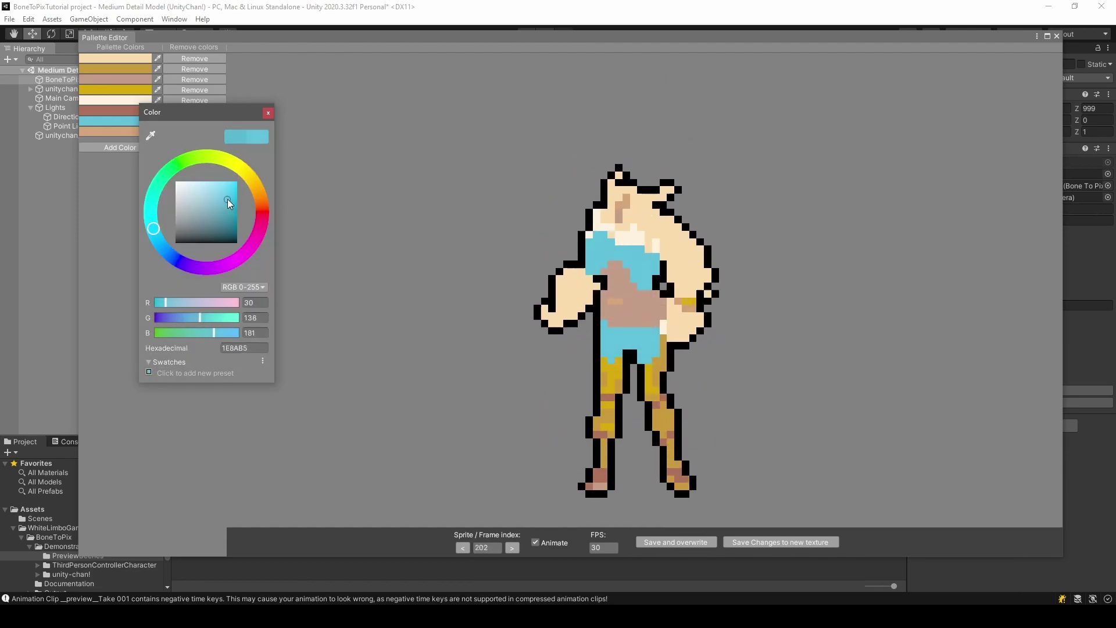
mouse_move(228, 212)
mouse_down()
mouse_move(228, 189)
mouse_move(214, 223)
mouse_move(240, 196)
mouse_move(209, 225)
mouse_move(229, 228)
mouse_up()
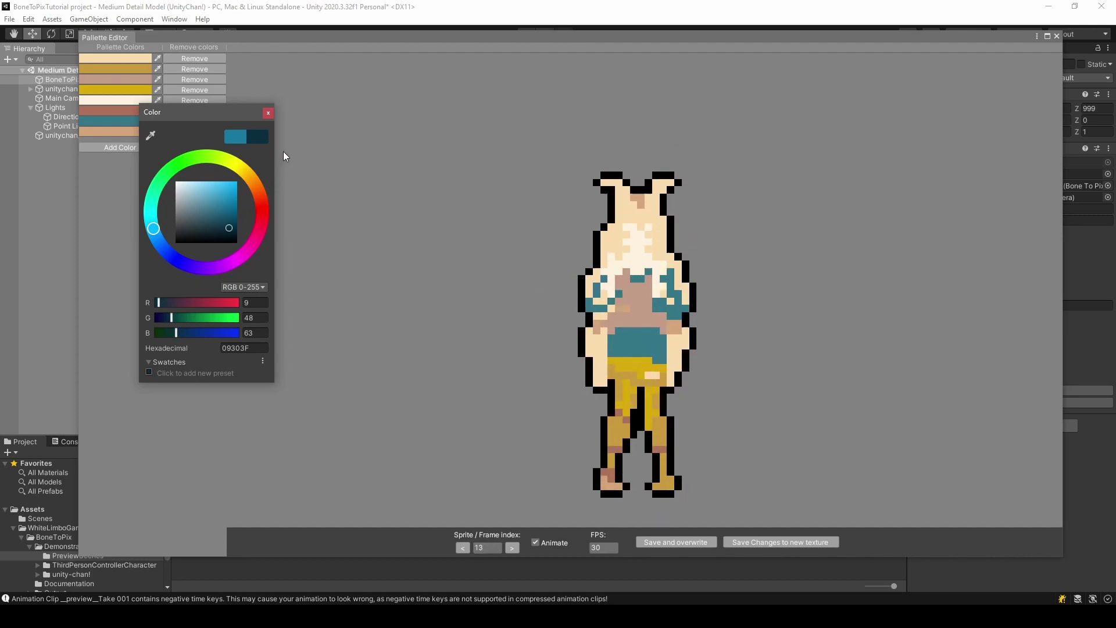
click(267, 111)
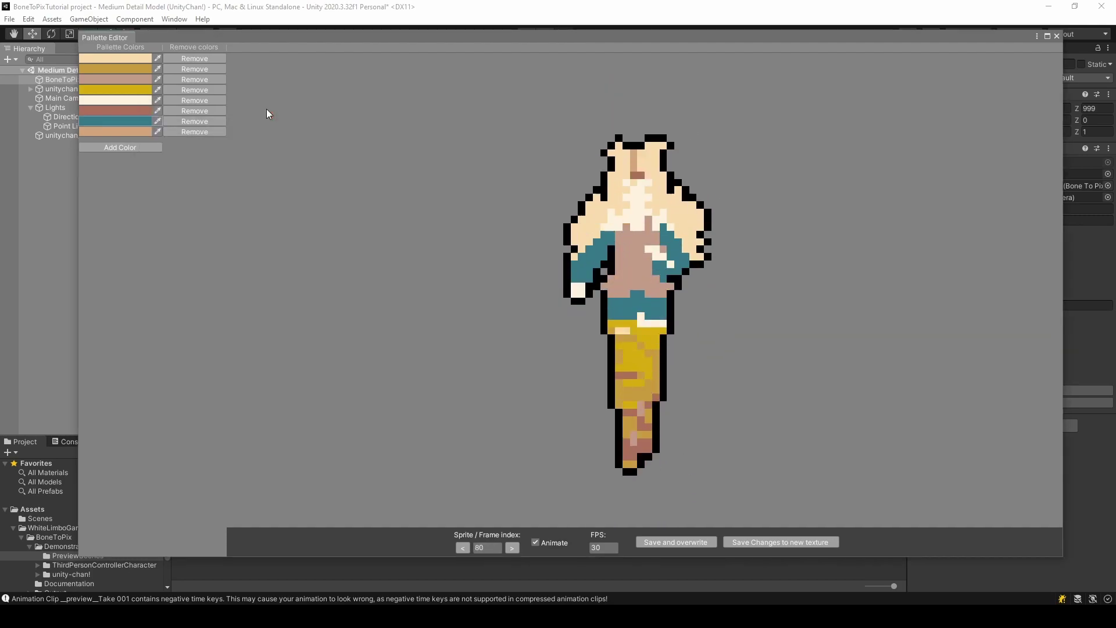
Step: Darken the bright yellow palette color to a dark olive
click(115, 89)
drag(226, 145, 218, 195)
click(244, 82)
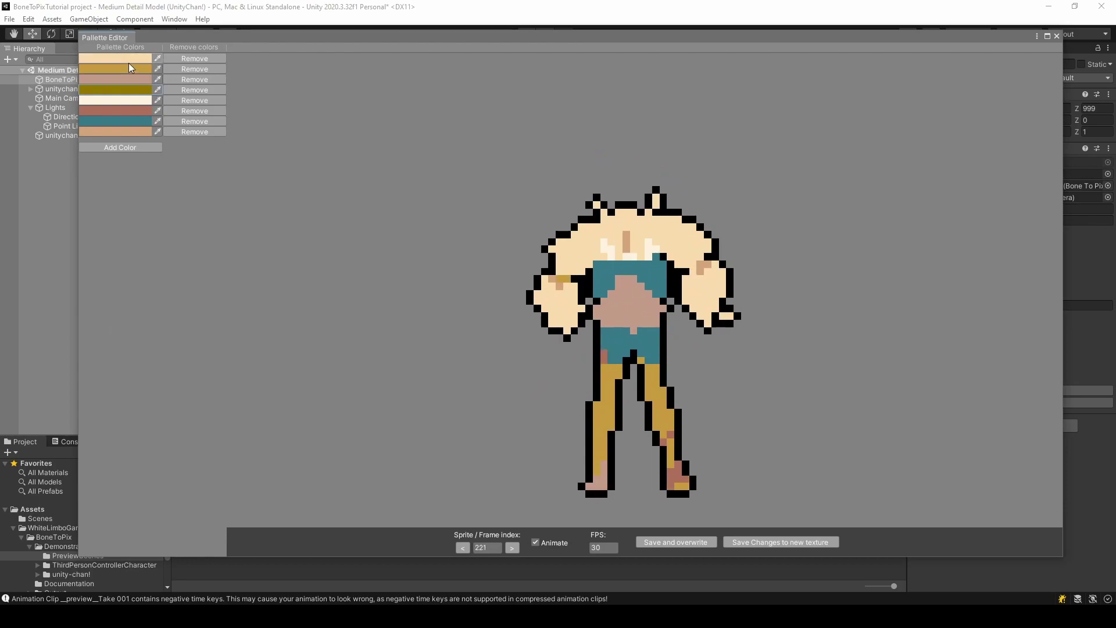
Step: Change the first palette color, the pale peach used for the hair, to the deeper orange CB8A33
click(127, 58)
click(198, 121)
drag(199, 122, 211, 131)
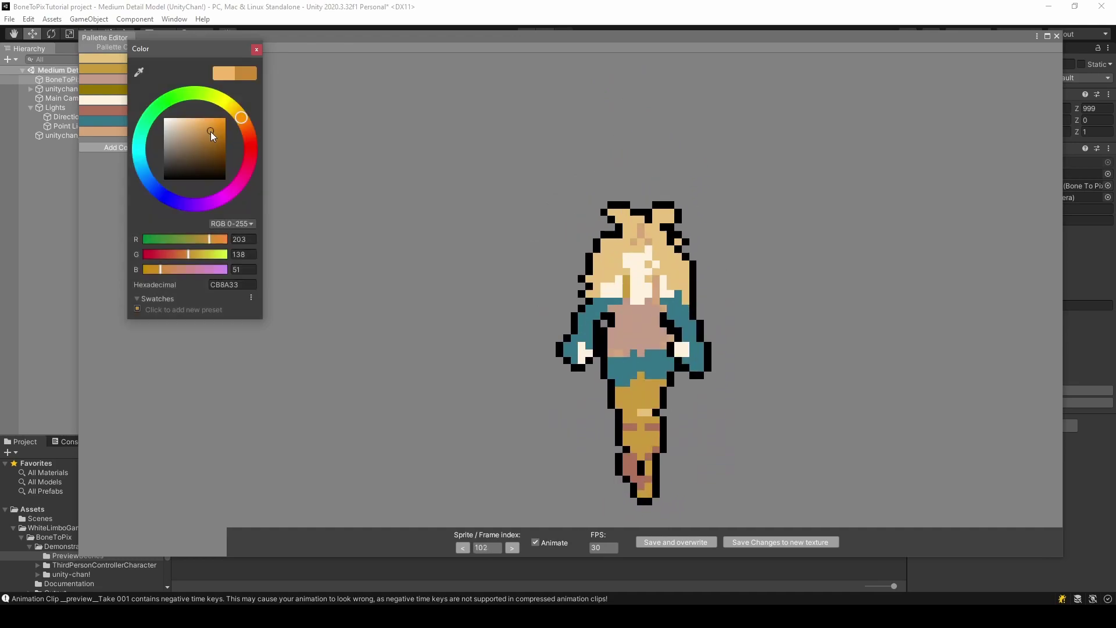
click(256, 50)
Step: Adjust the cream palette color to hexadecimal FFE3B4
click(134, 102)
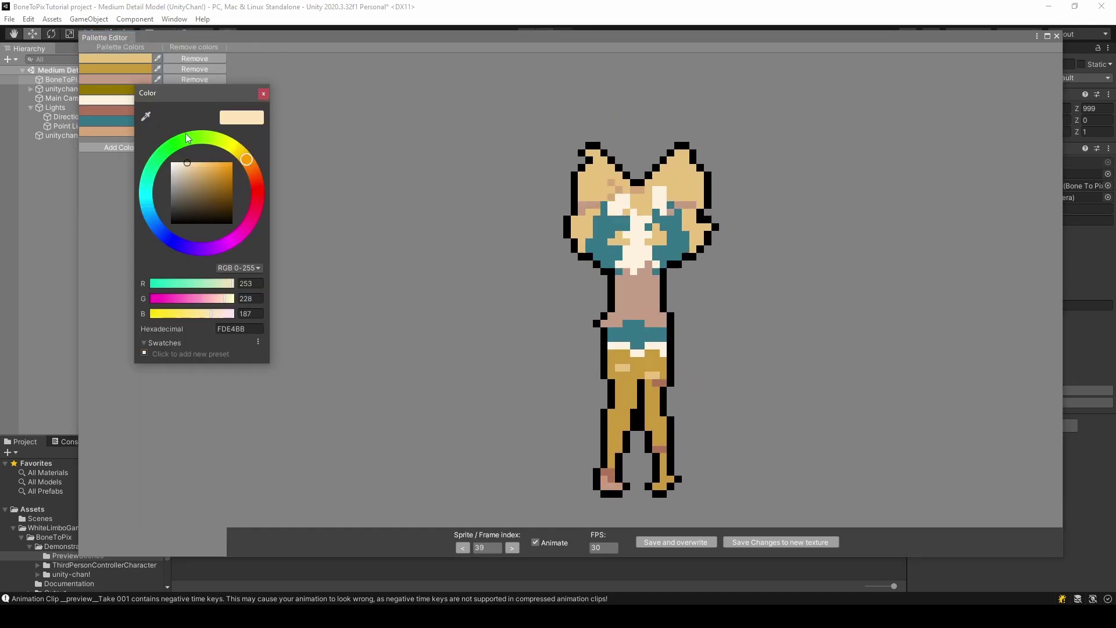
drag(188, 162, 189, 159)
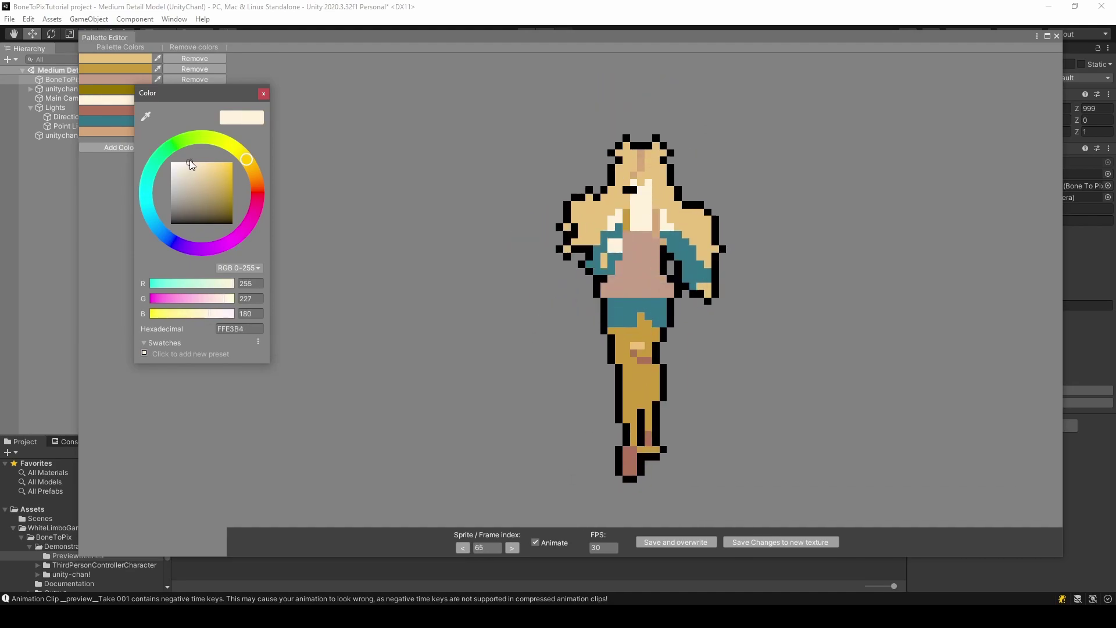
click(263, 94)
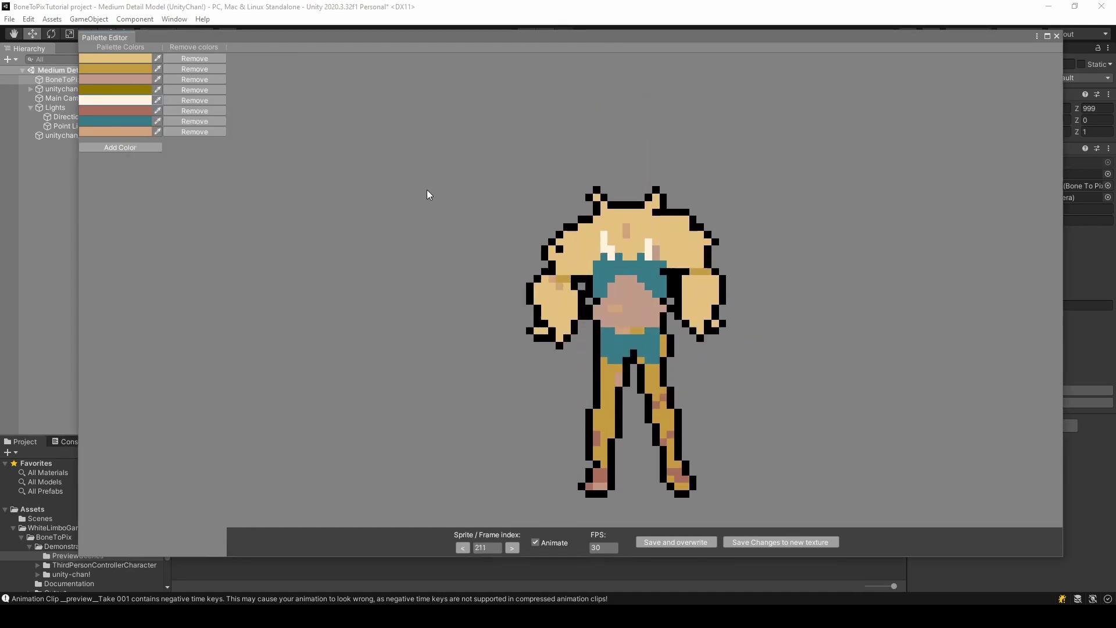
Step: Stop the sprite animation and step forward through its frames to frame 213 to inspect the recolored sprites
click(536, 542)
click(508, 549)
click(511, 548)
click(512, 547)
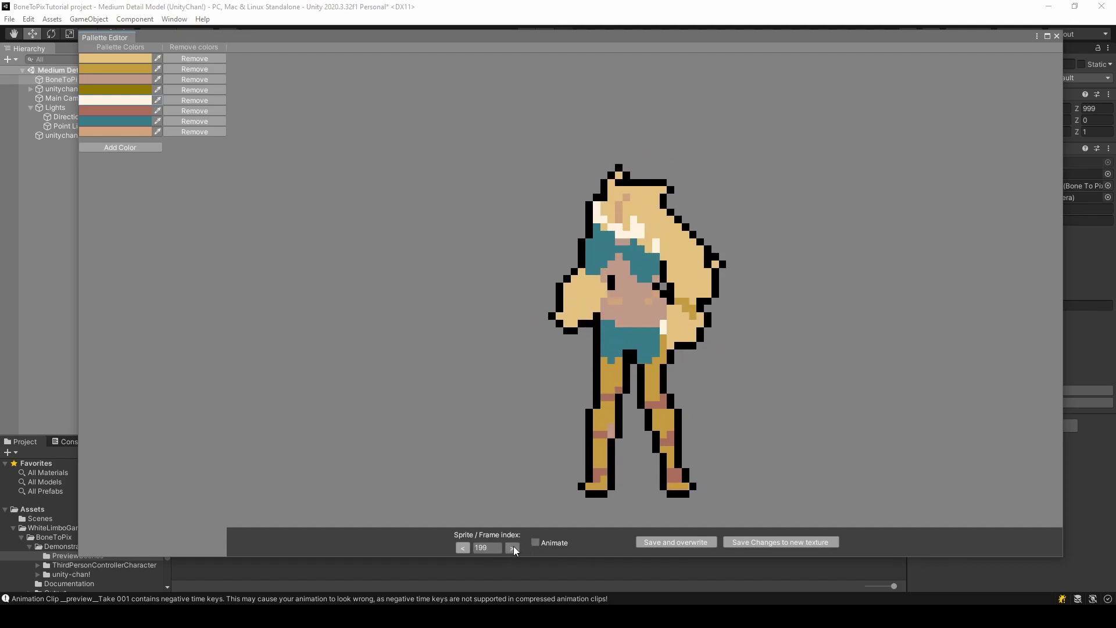
click(514, 547)
click(514, 547)
click(513, 547)
click(513, 547)
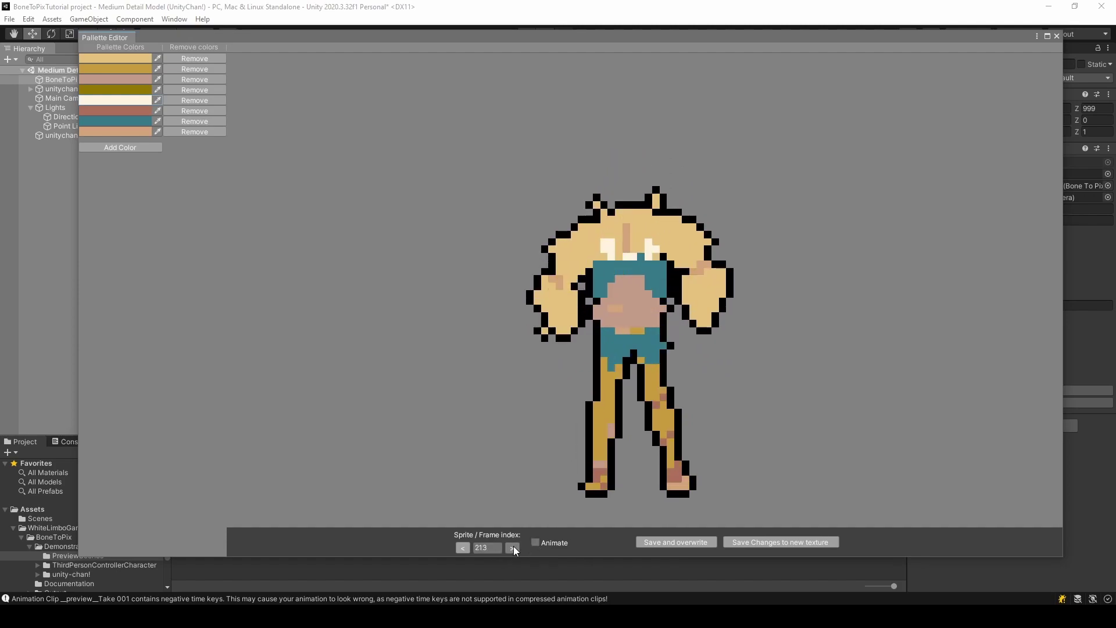
Step: Play the sprite animation at 15 FPS and then at 5 FPS, and close the Pallette Editor
click(536, 543)
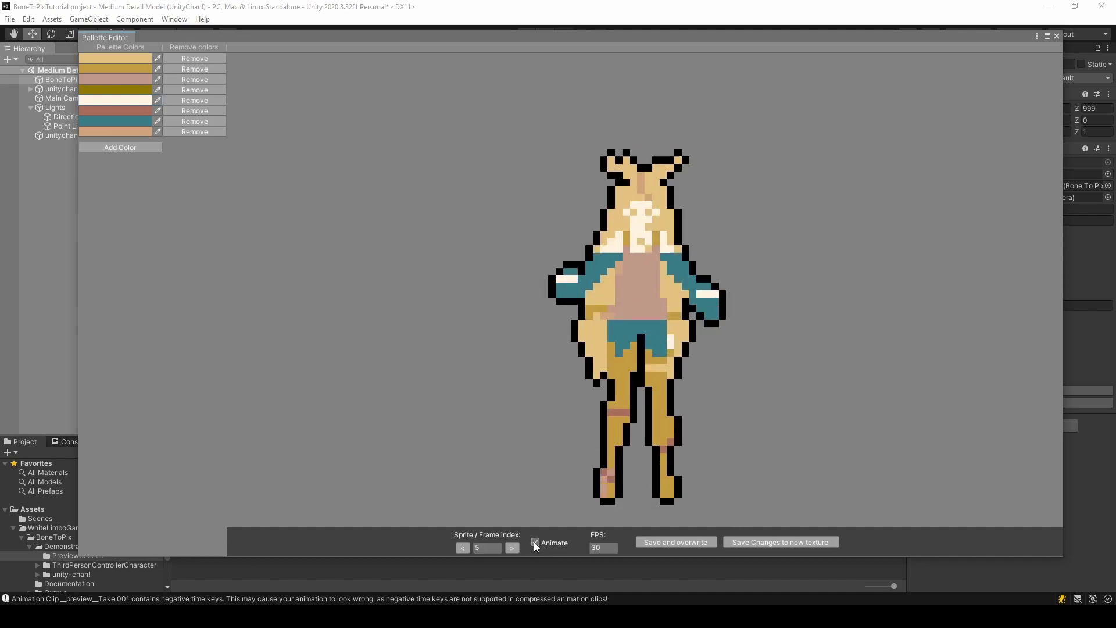
click(604, 547)
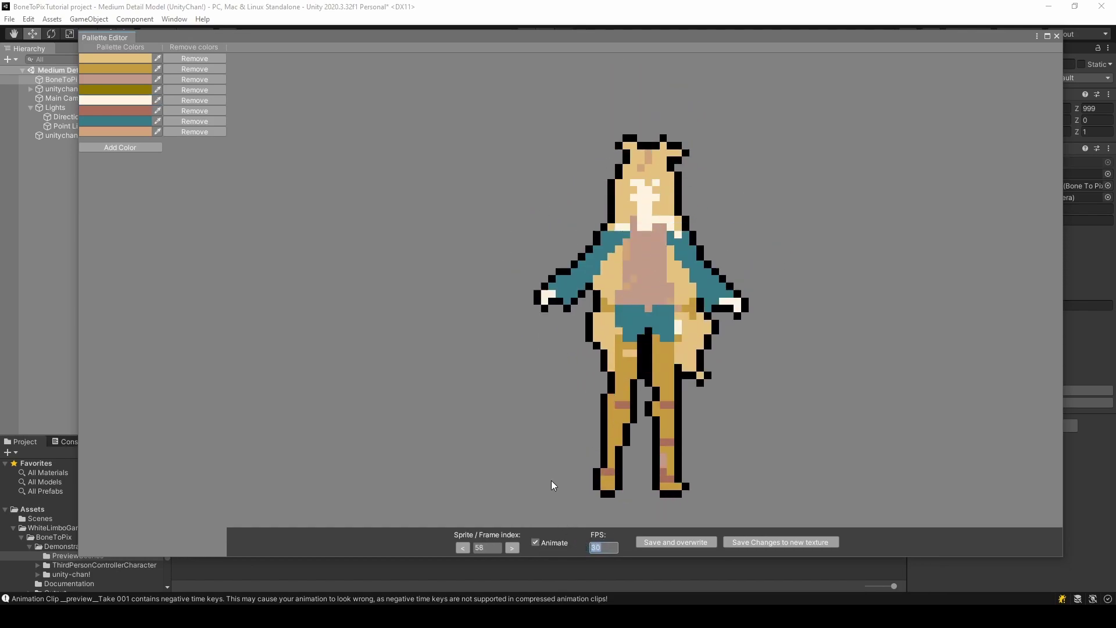
text(15)
key(Return)
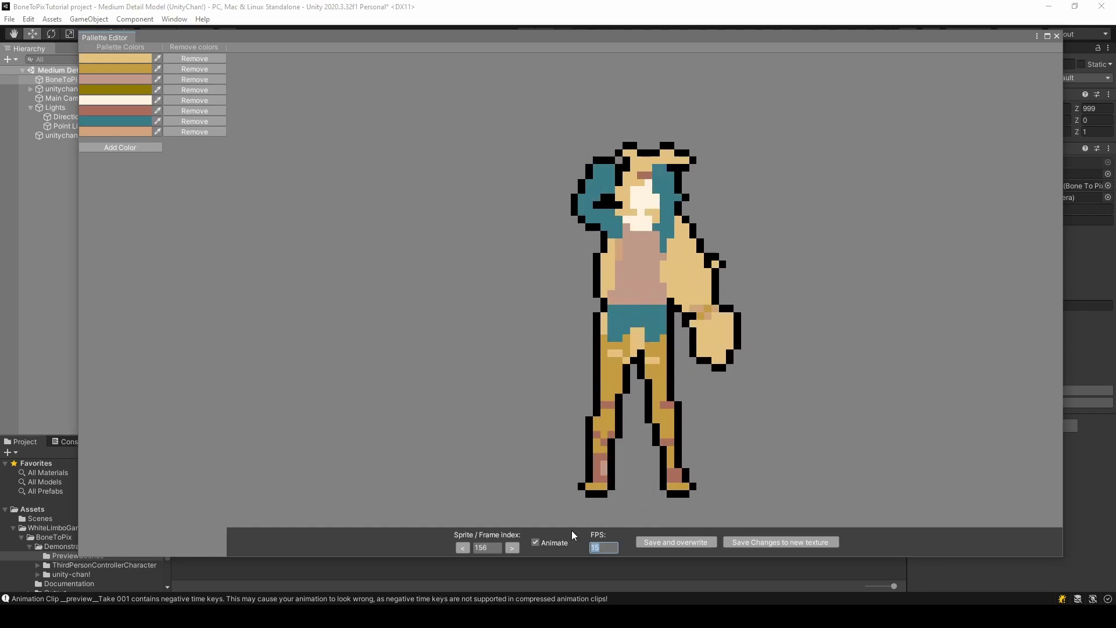
text(5)
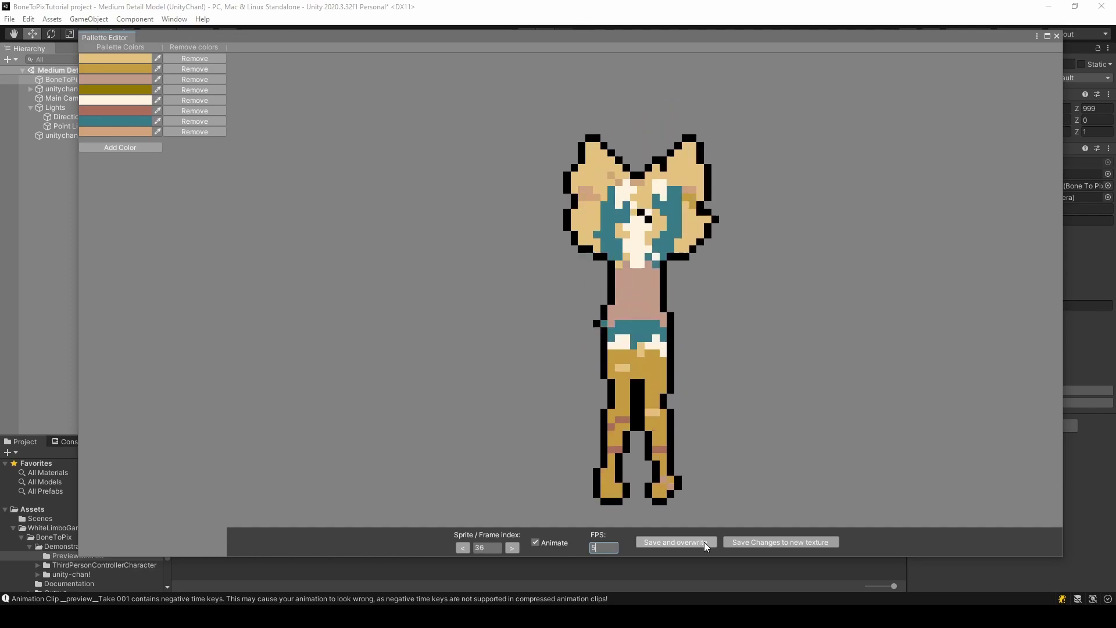
drag(745, 38, 728, 39)
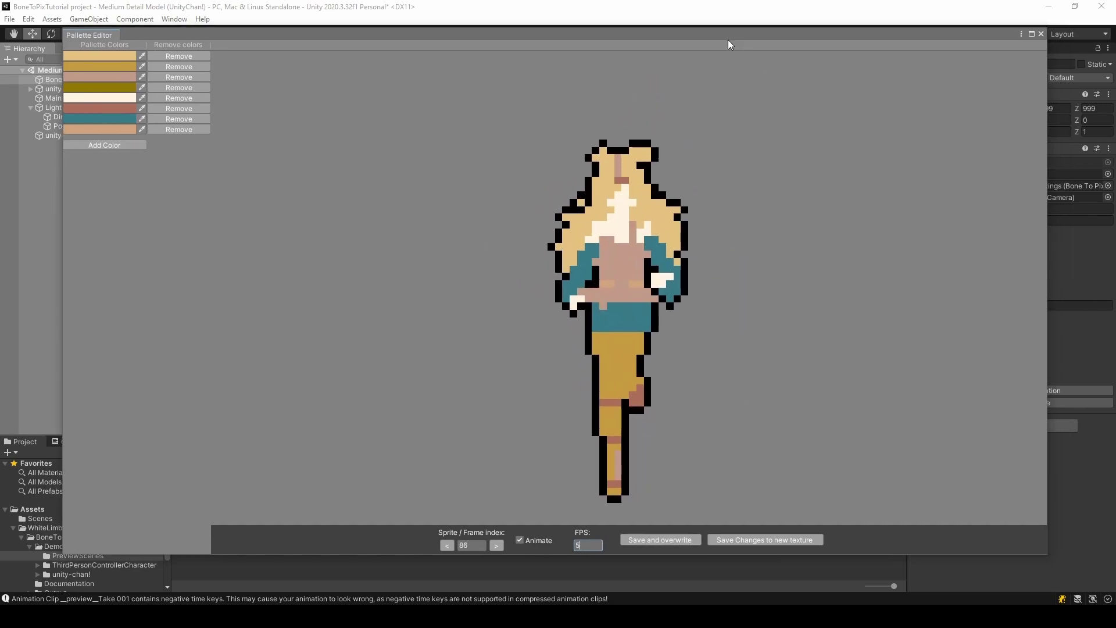
click(1041, 34)
Step: Move the pixel preview sprite well to the left of the 3D model, to about X -3.565, Y 0.91
middle_drag(513, 307, 543, 219)
scroll(542, 218, down, 6)
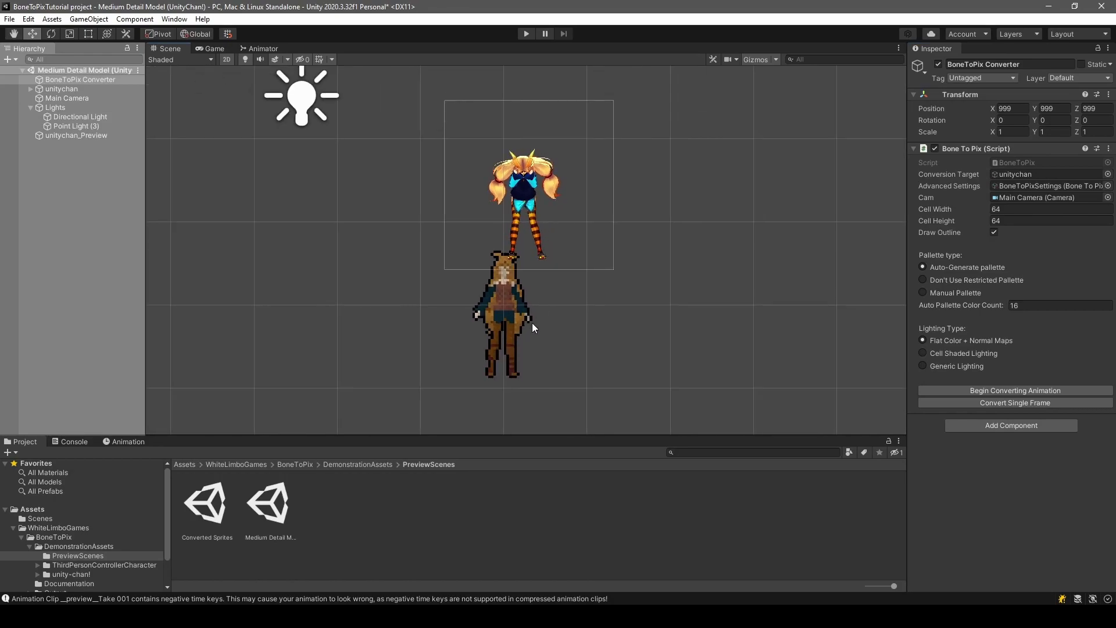
click(524, 324)
middle_drag(493, 304, 584, 280)
drag(596, 282, 303, 207)
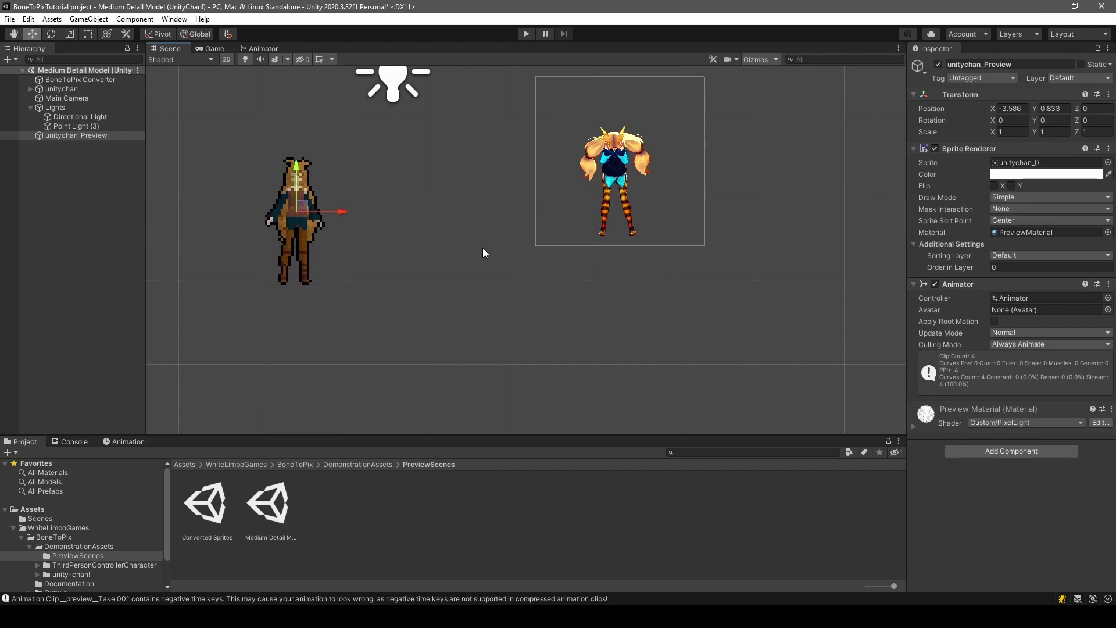
middle_drag(312, 192, 452, 268)
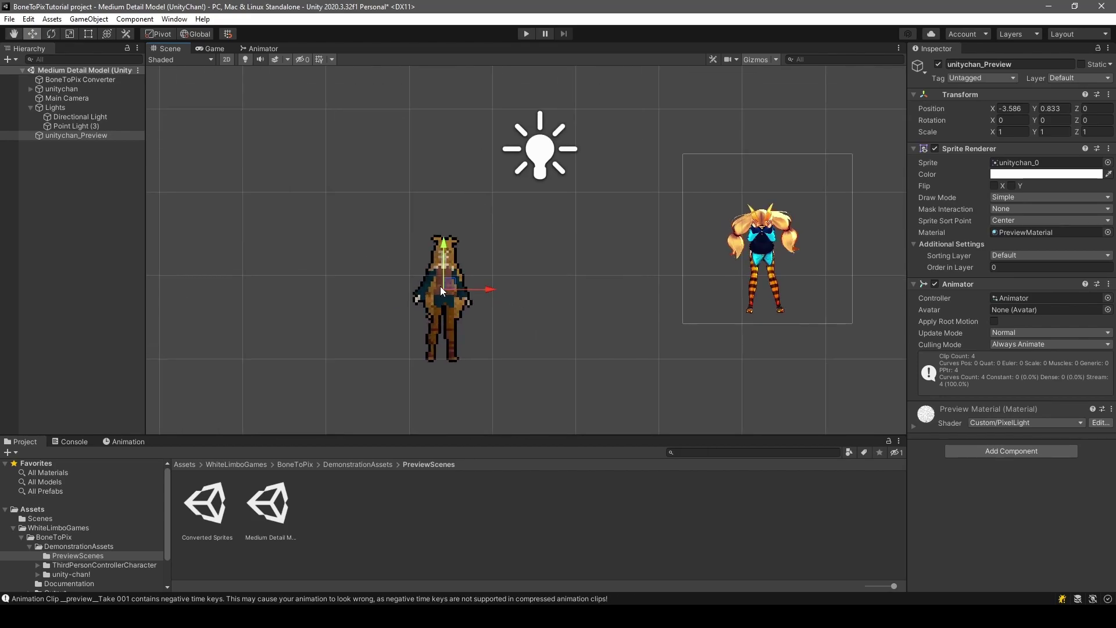
drag(441, 286, 453, 278)
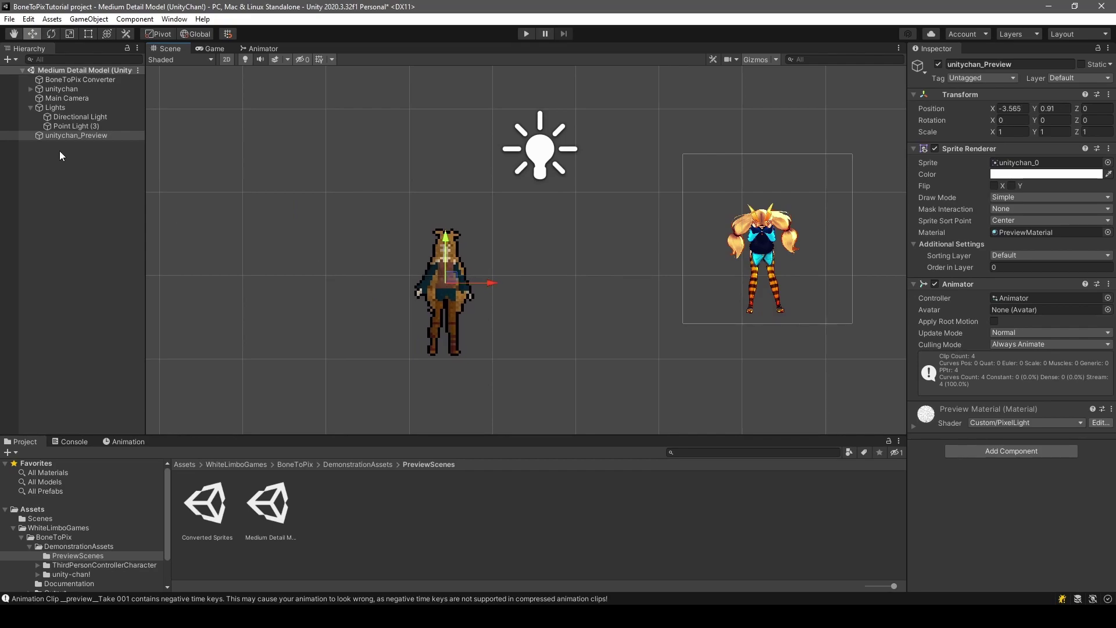
Step: Locate the preview sprite's assigned material in the project and view its Custom/PixelLight shader settings
click(1020, 232)
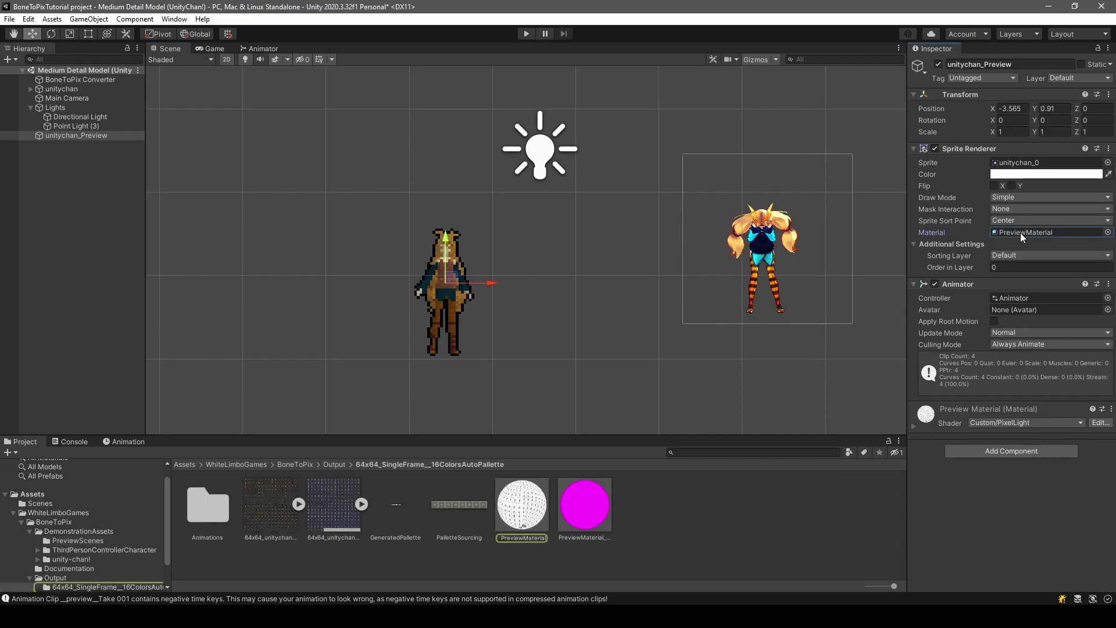
click(536, 514)
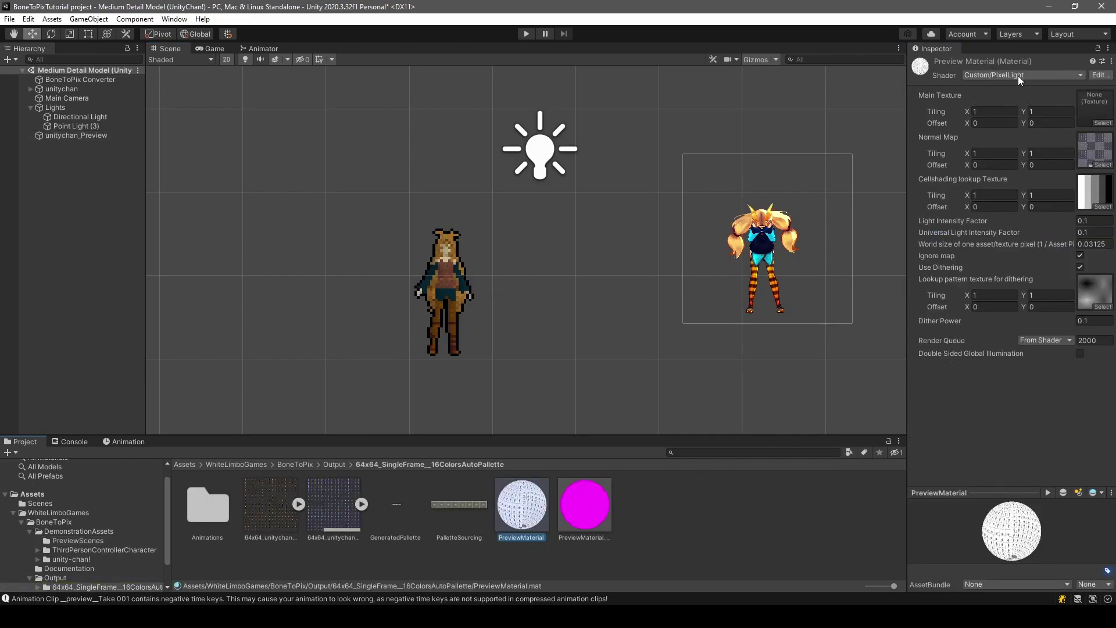
click(434, 304)
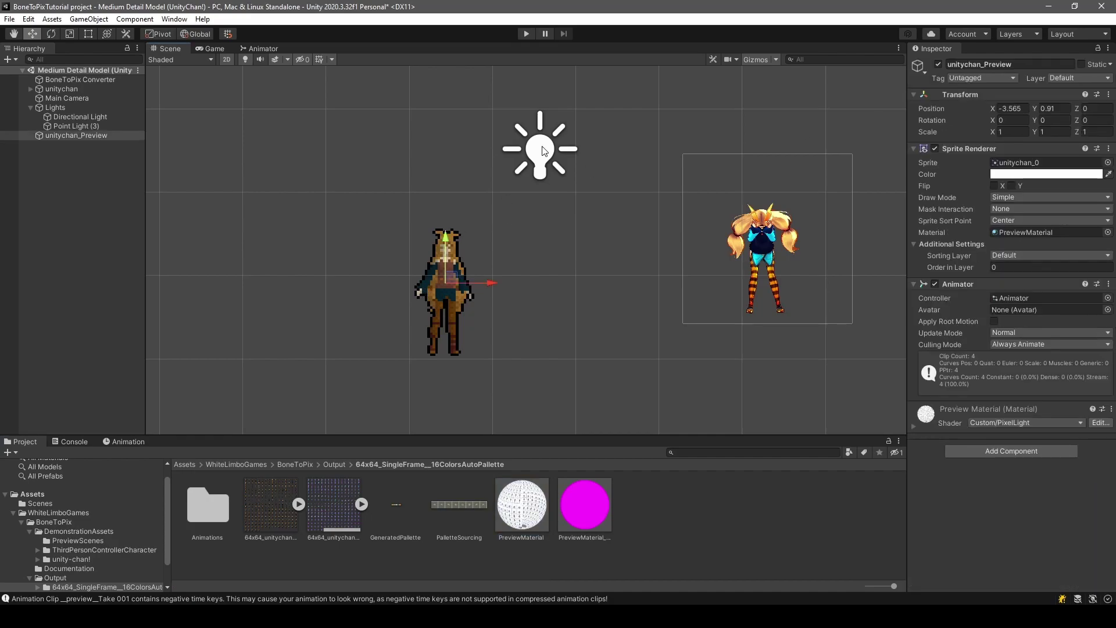
Step: Move the point light around the preview sprite and leave it above the sprite at about X -4.861, Y 1.969
click(550, 155)
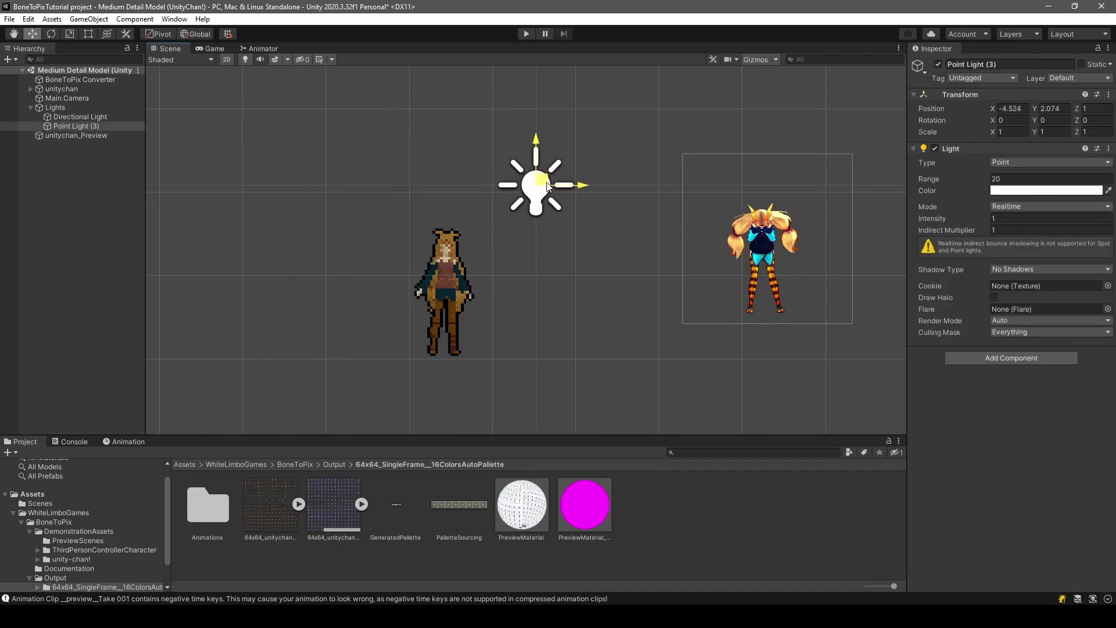
drag(356, 239, 531, 289)
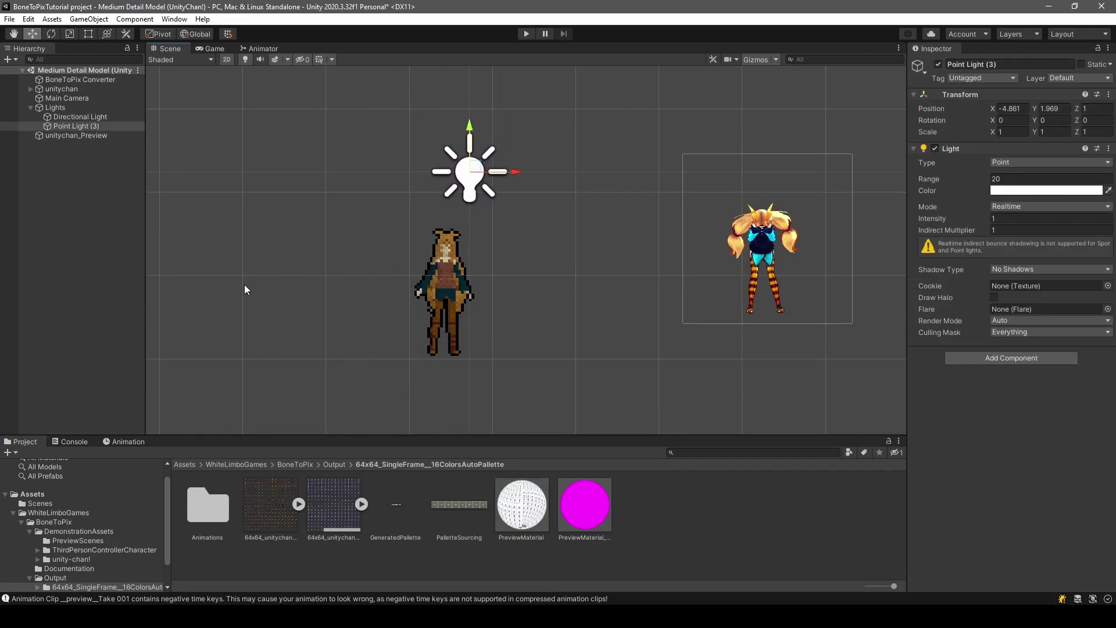
Step: Reopen PreviewMaterial and examine its normal map, cell-shading lookup texture and light intensity settings
click(523, 526)
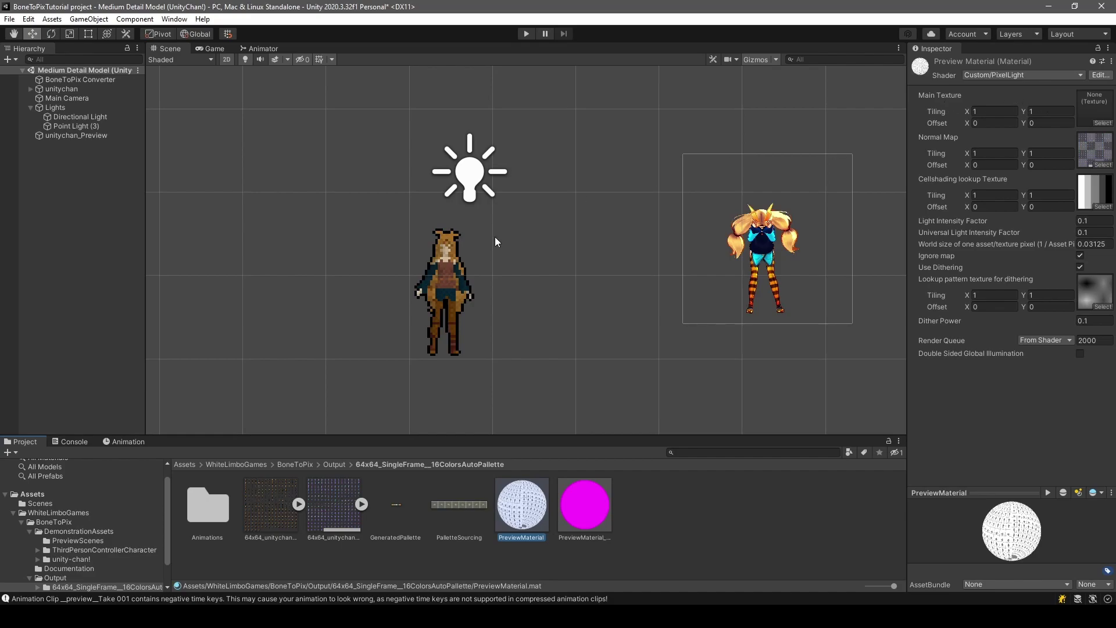
click(456, 292)
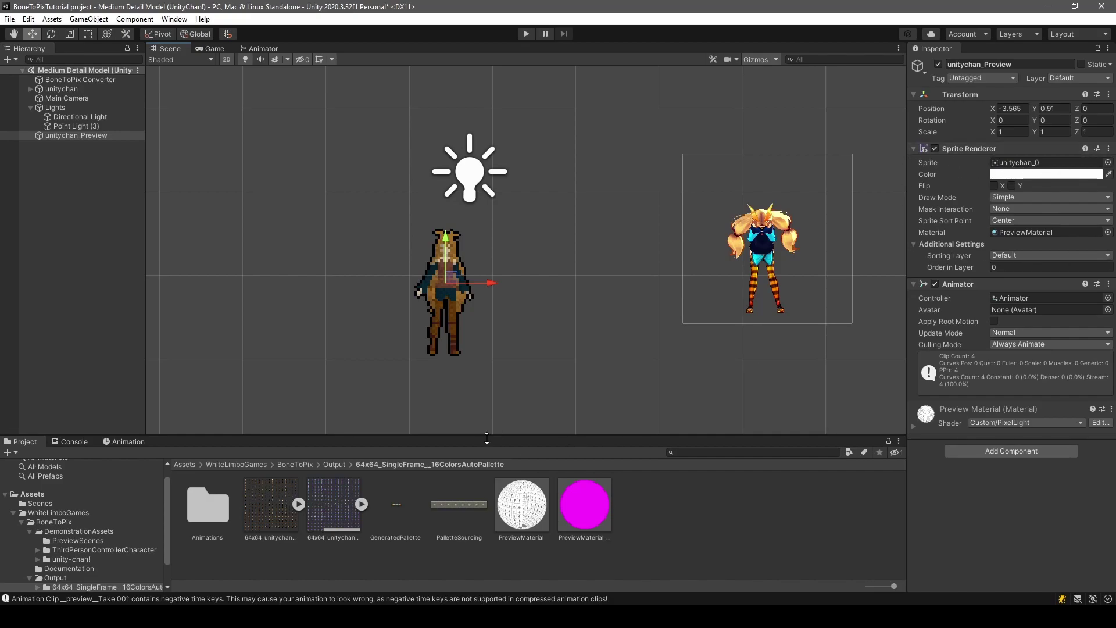
click(524, 536)
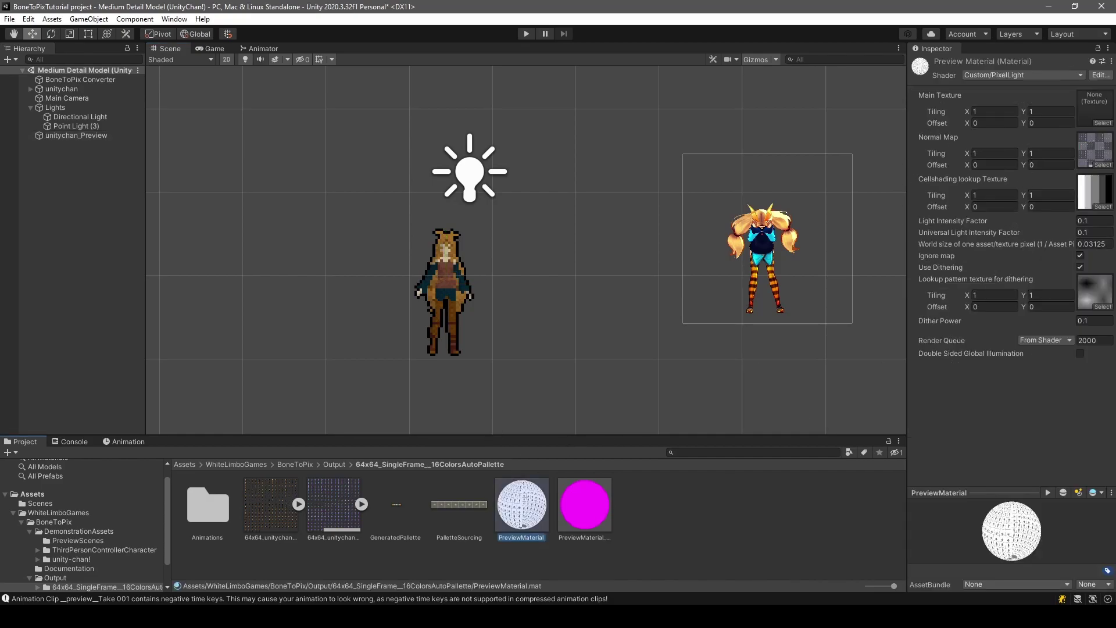
scroll(549, 279, up, 2)
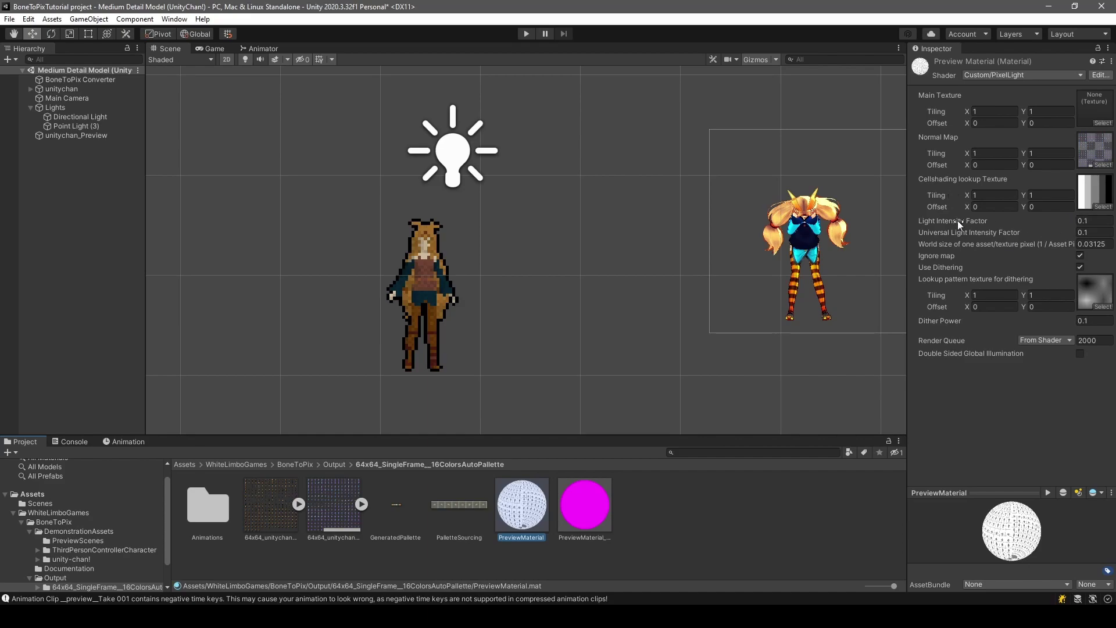
Step: Try other values for the Light Intensity Factor and Universal Light Intensity Factor, and return both to 0.1
mouse_move(957, 220)
mouse_down()
mouse_move(974, 220)
mouse_move(965, 224)
mouse_up()
drag(1095, 221, 1048, 220)
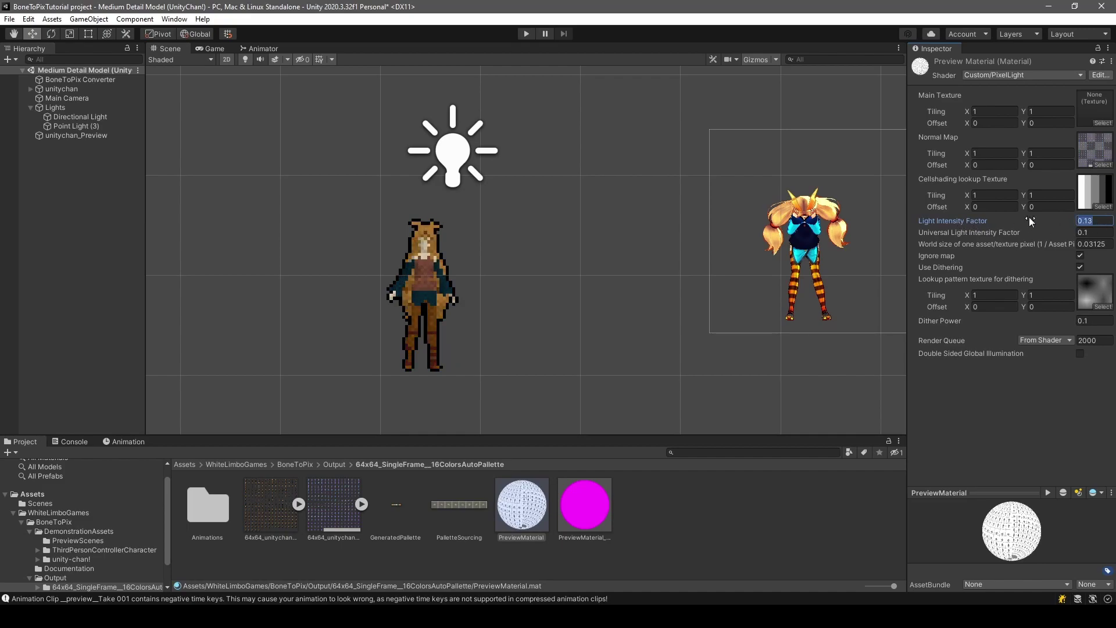
text(0.1)
drag(993, 227, 1000, 233)
click(1089, 233)
key(BackSpace)
Step: Widen the Inspector so that the full name of the texture pixel world size property is readable
drag(909, 243, 897, 243)
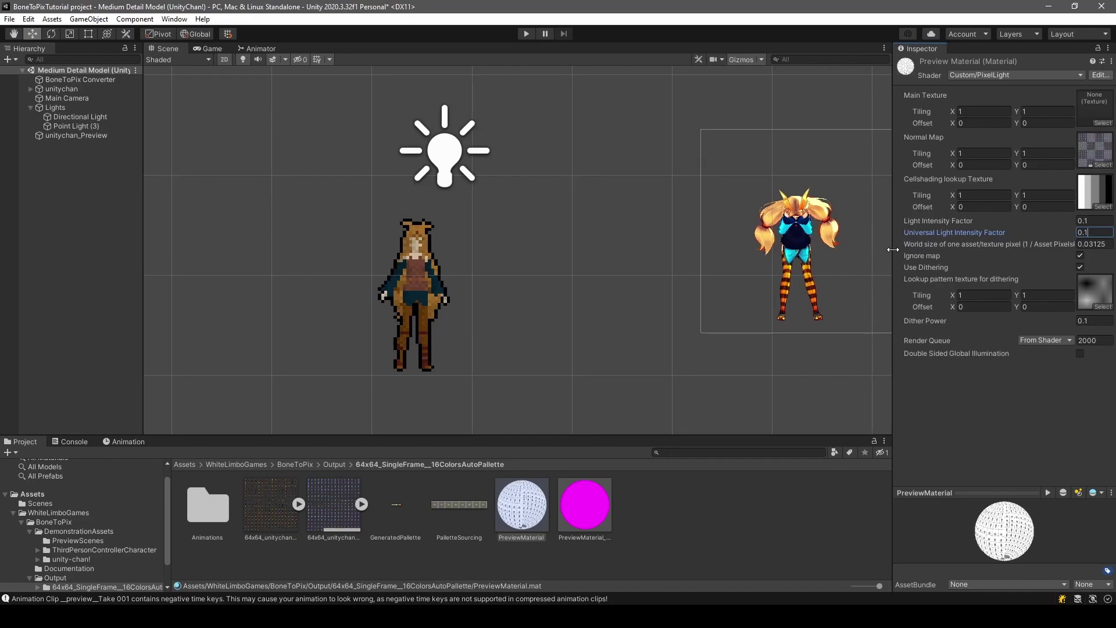
click(1080, 244)
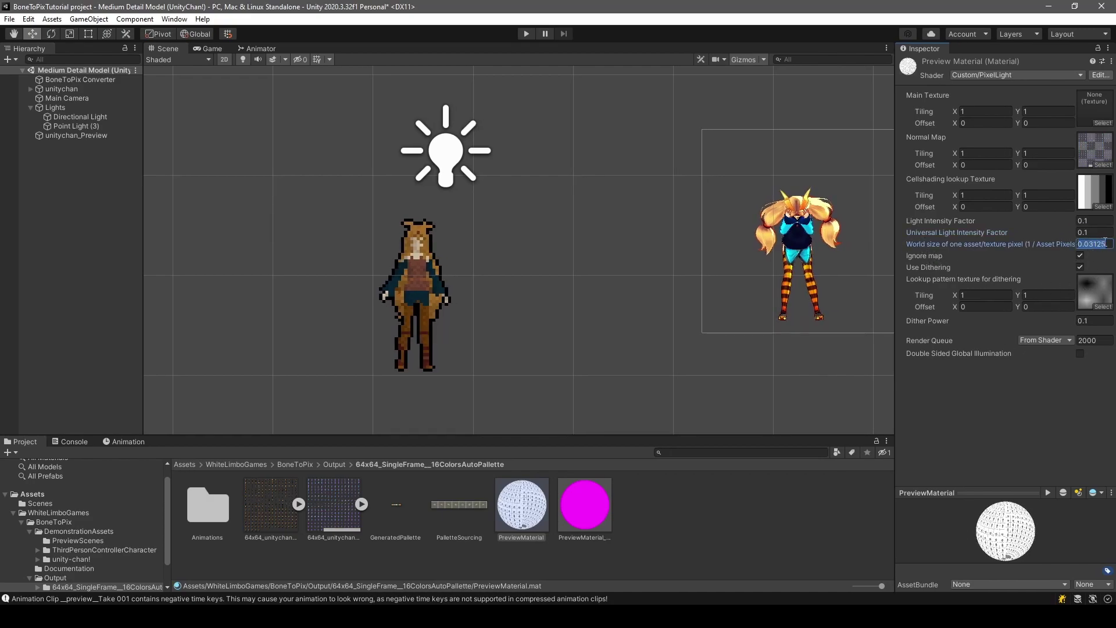
drag(894, 241, 818, 245)
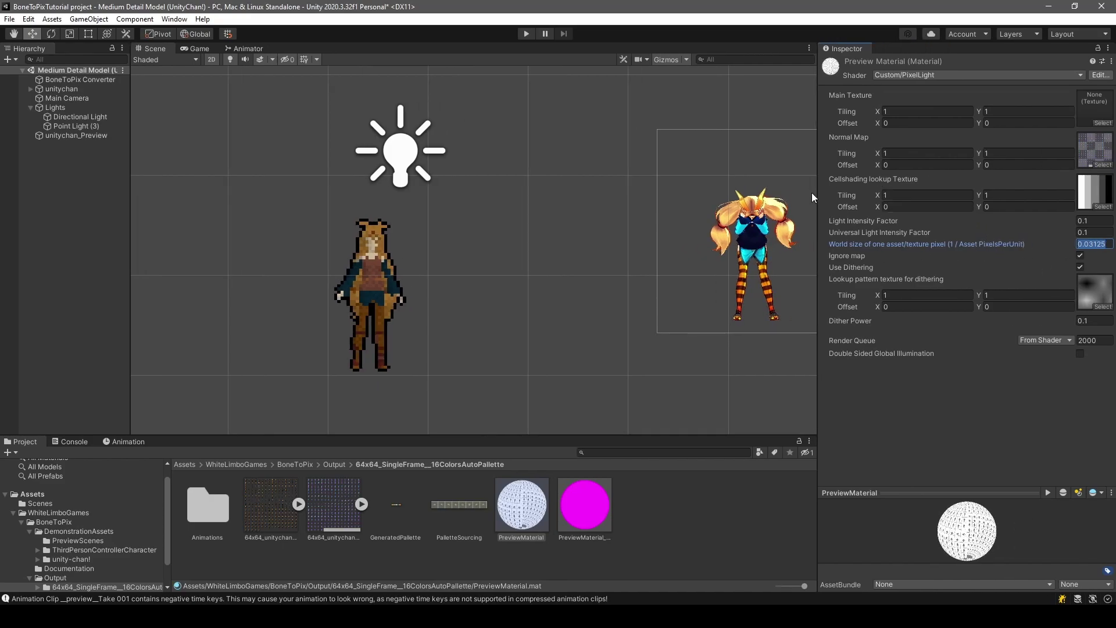
drag(814, 226, 830, 226)
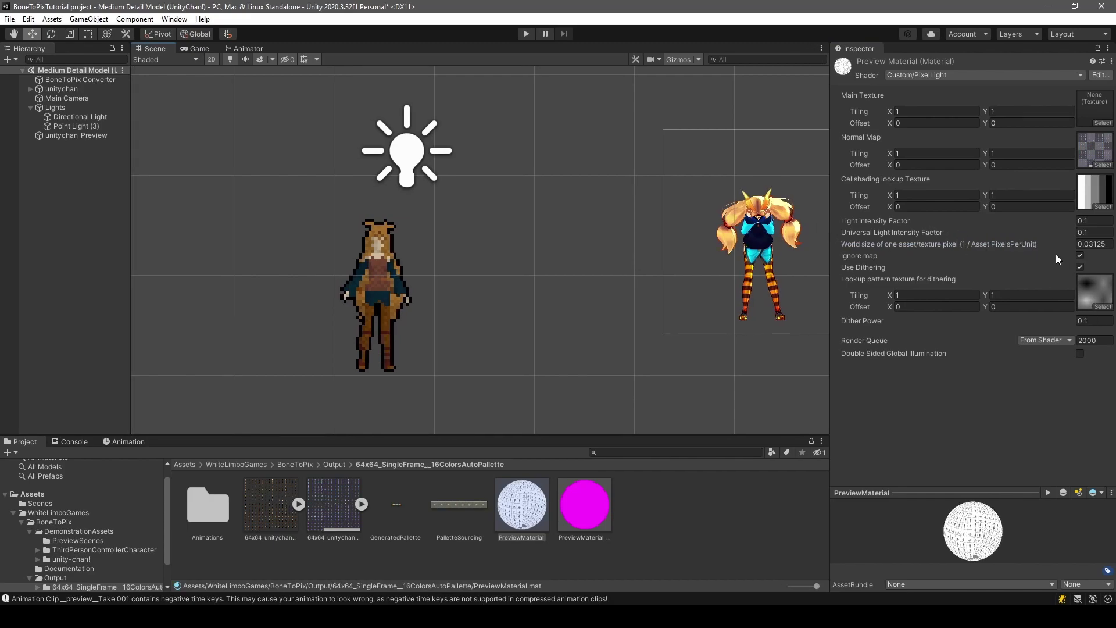
mouse_move(831, 251)
mouse_down()
mouse_move(848, 254)
mouse_move(833, 254)
mouse_up()
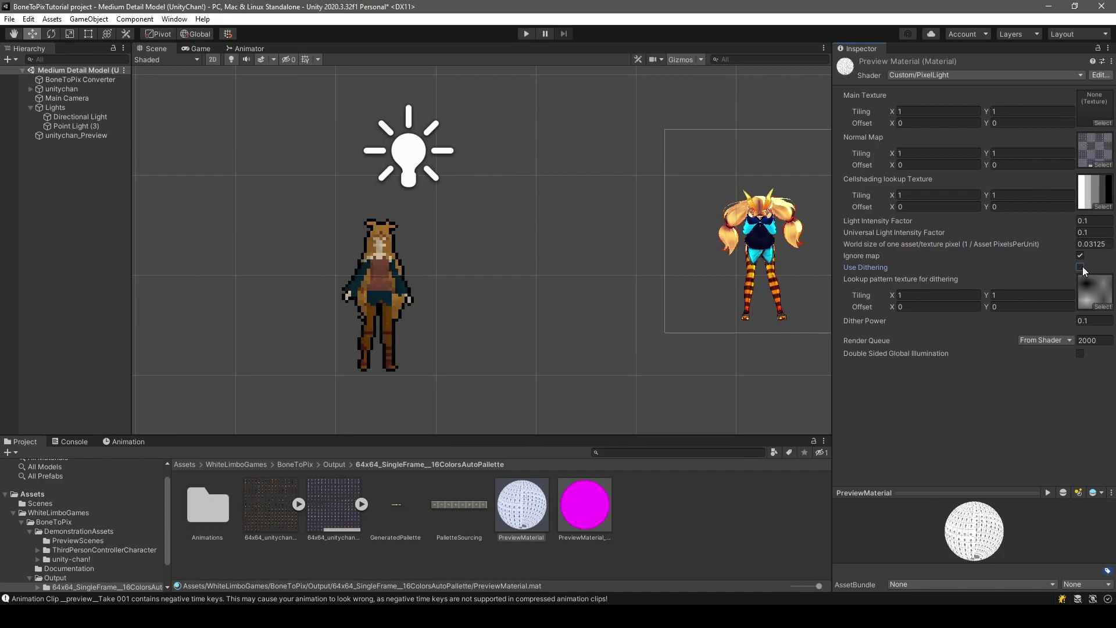
Step: Shift the point light slightly up and to the right above the preview sprite, and reopen PreviewMaterial's settings
click(448, 157)
mouse_move(417, 150)
mouse_down()
mouse_move(469, 216)
mouse_move(435, 141)
mouse_up()
click(399, 261)
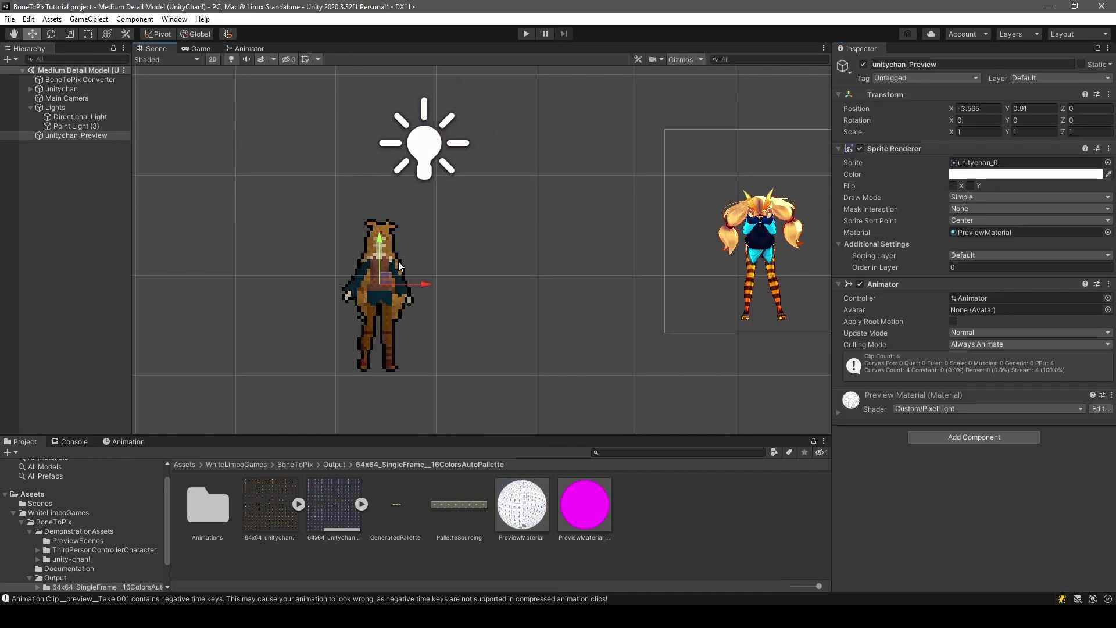
click(503, 512)
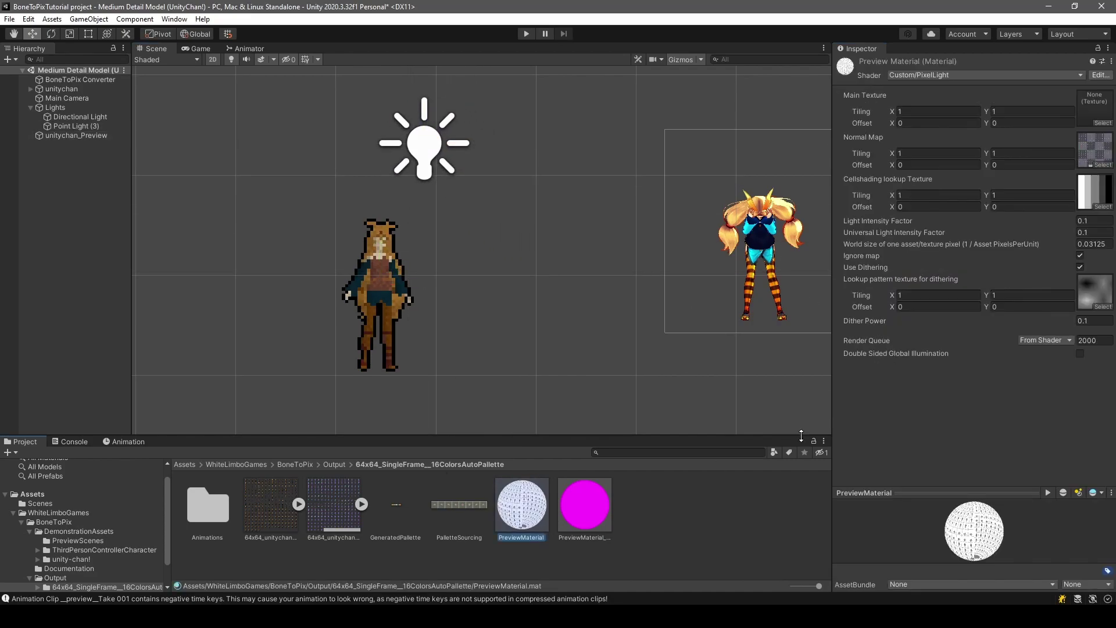
Step: Toggle dithering off and on, and try the BayerDither4x4 and BayerDither8x8 lookup textures before restoring BayerDither2x2
click(1080, 268)
scroll(425, 150, down, 1)
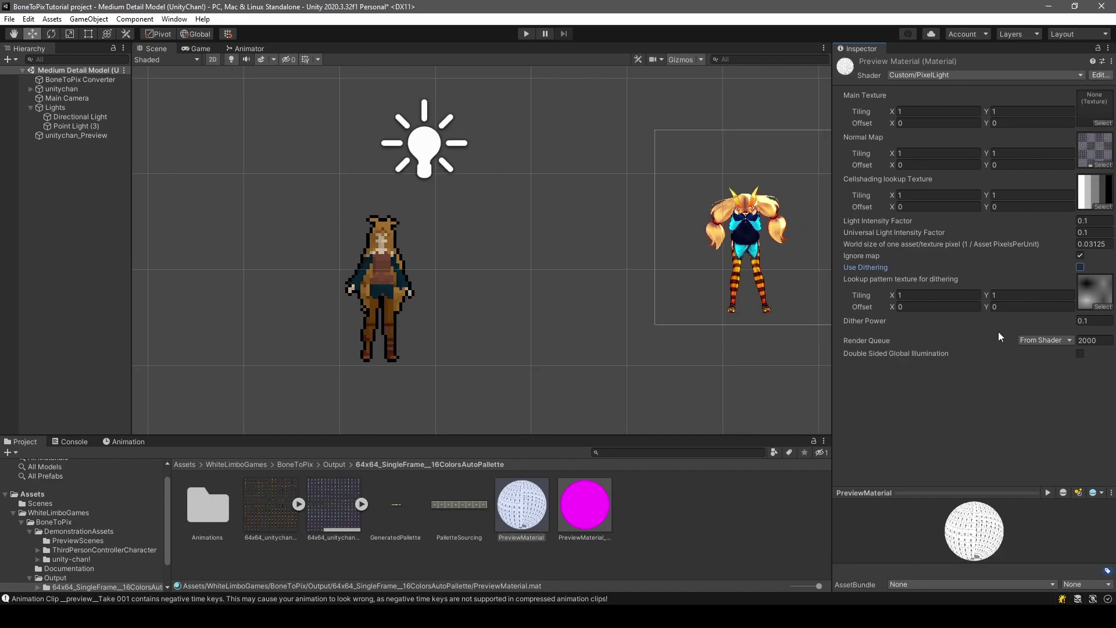
click(1104, 298)
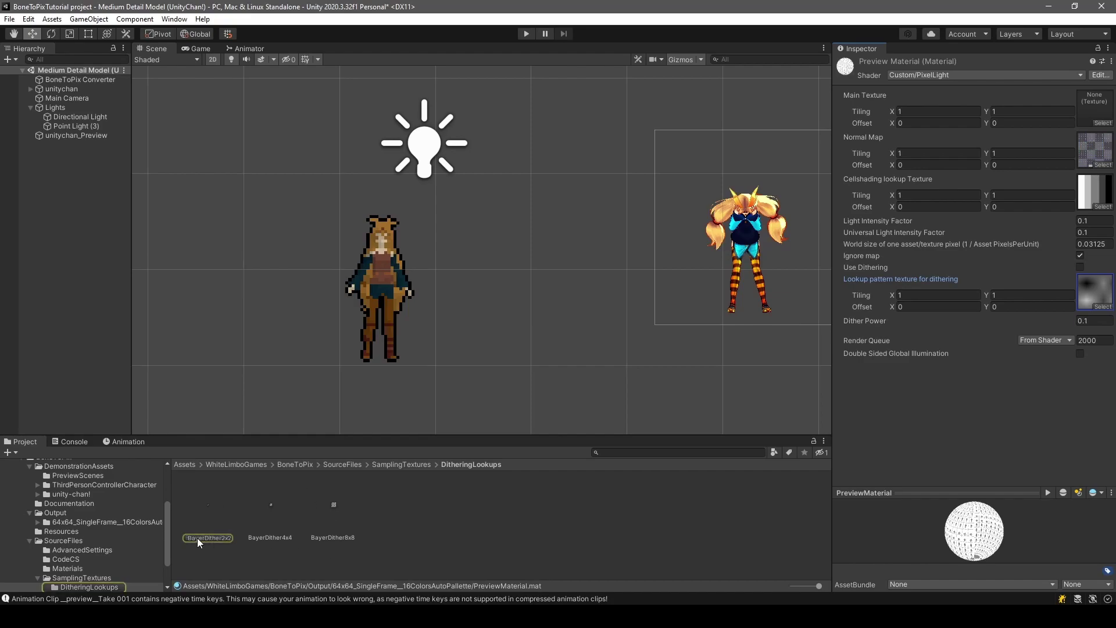
click(1100, 307)
double_click(837, 437)
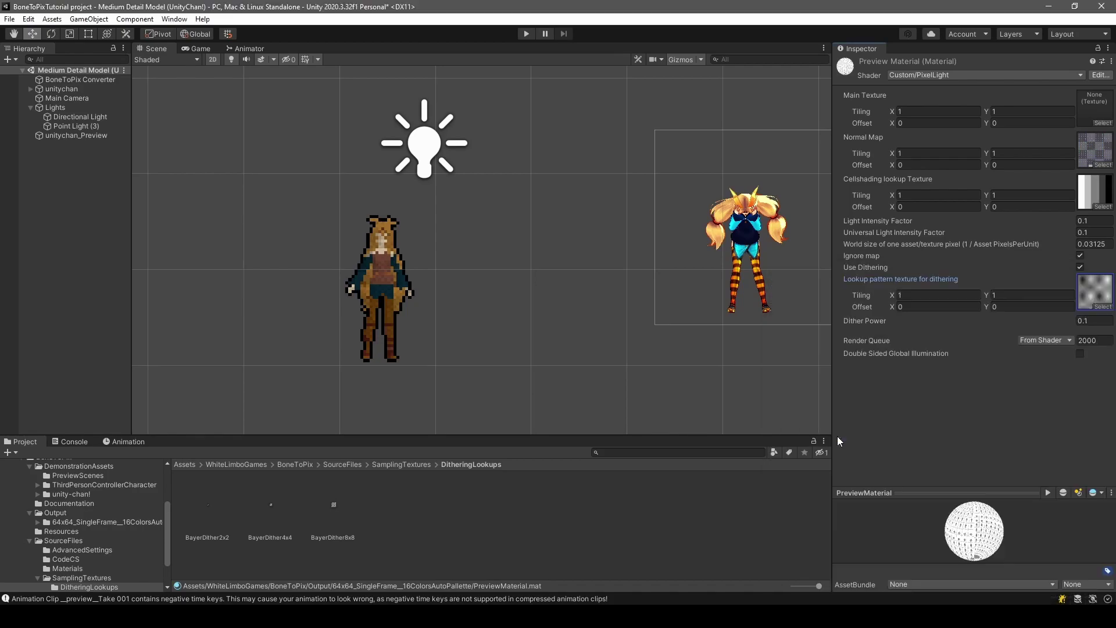
click(1103, 307)
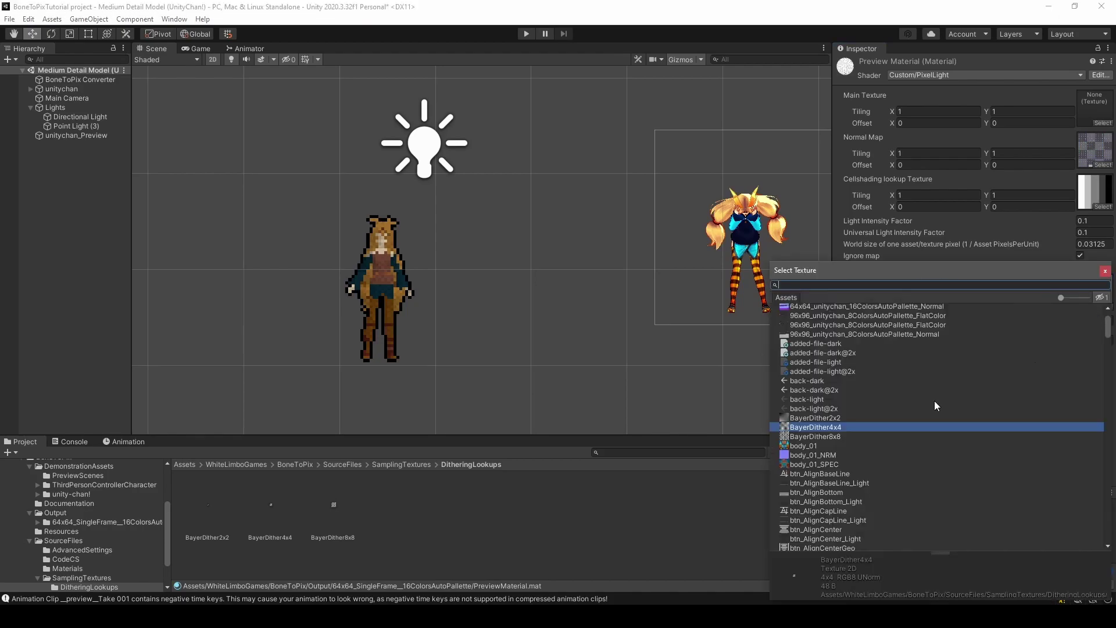
double_click(831, 438)
click(1100, 307)
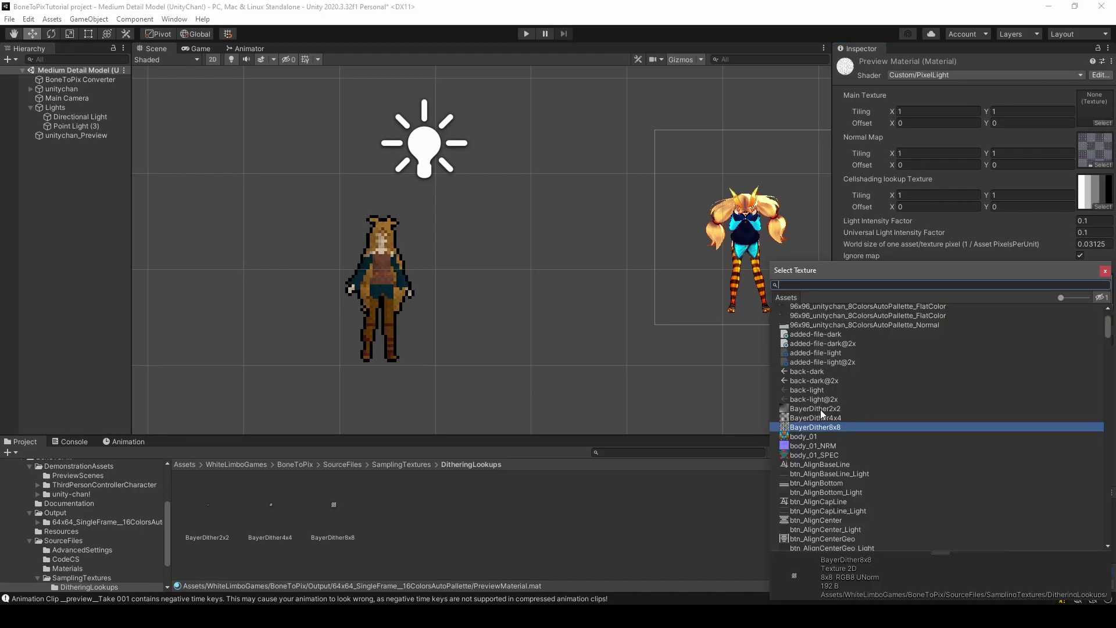
double_click(820, 410)
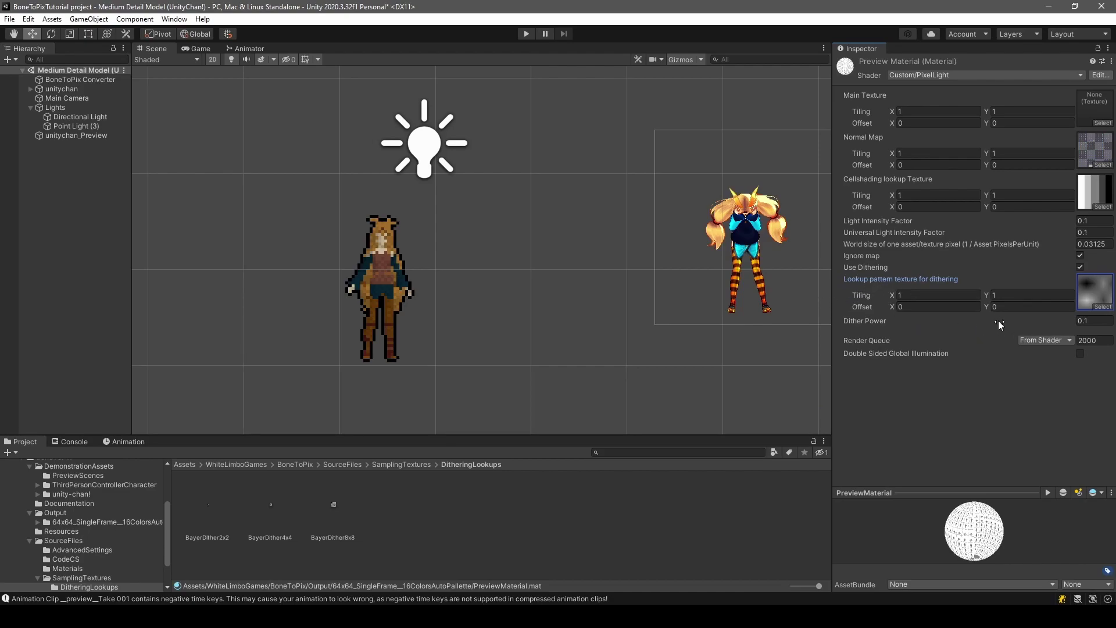
Step: Try a stronger Dither Power of about 0.72 on PreviewMaterial, and set it to 0.05
click(1089, 321)
click(873, 317)
drag(880, 317, 887, 320)
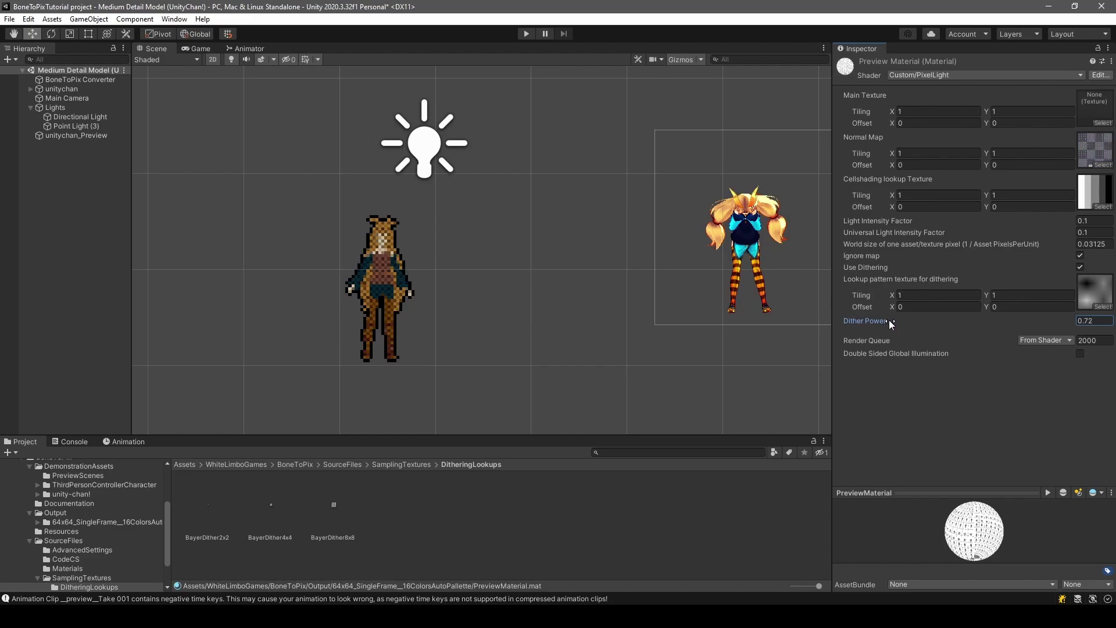
drag(888, 320, 881, 322)
click(1096, 323)
text(0.05)
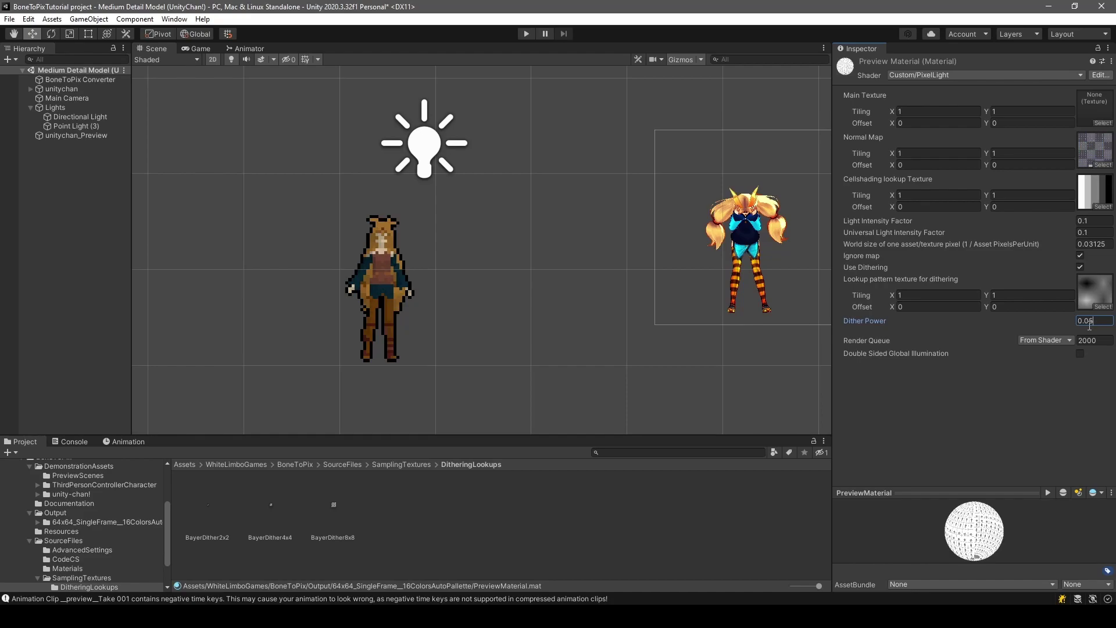
click(1032, 434)
drag(831, 305, 844, 306)
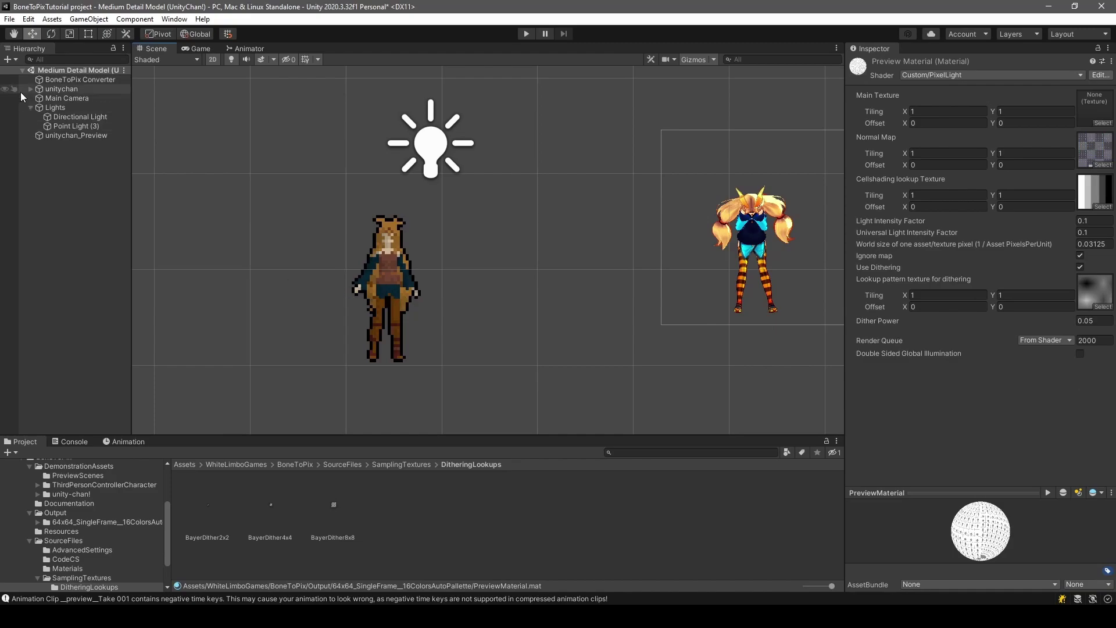
Step: Collapse the Lights group in the hierarchy and show the BoneToPix Converter's settings
click(30, 107)
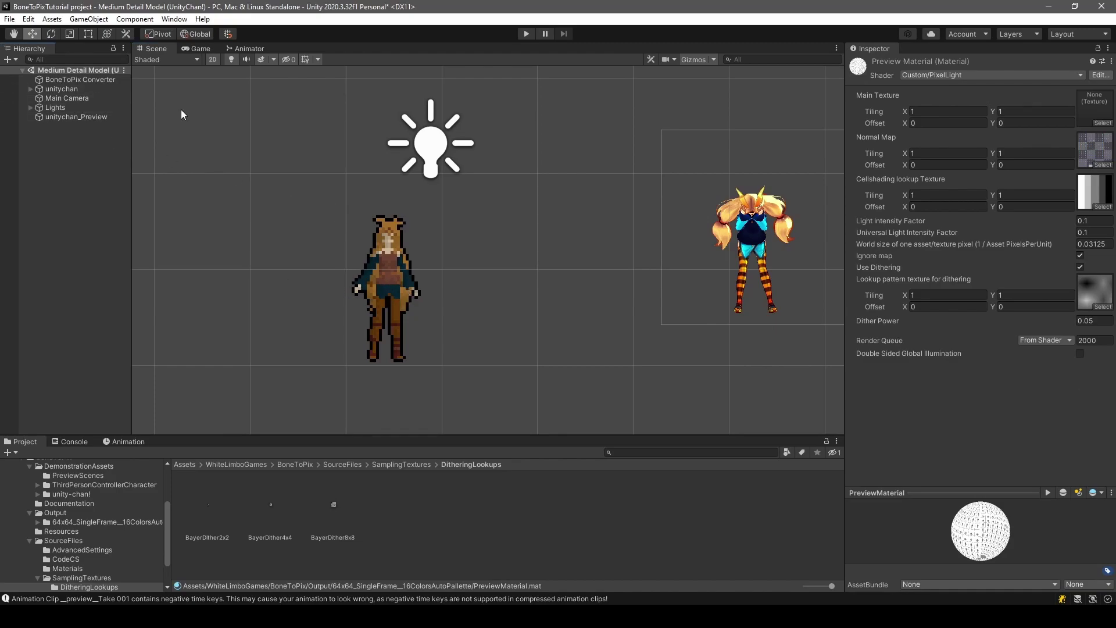
click(83, 79)
click(354, 253)
middle_drag(355, 253, 391, 283)
scroll(281, 194, down, 2)
click(80, 79)
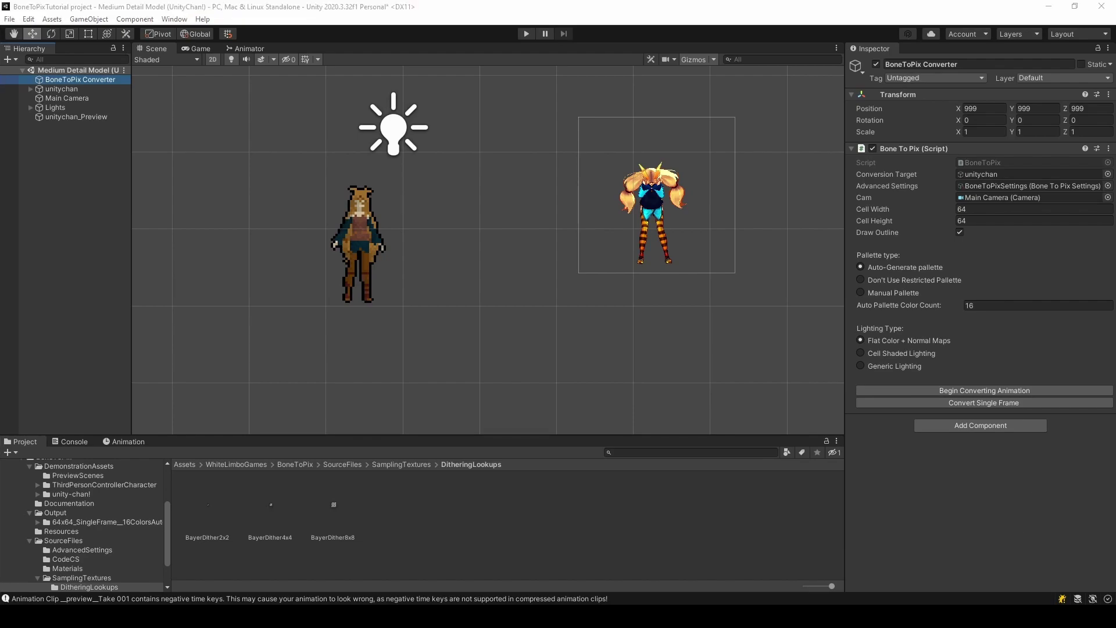
Step: Open the root Assets folder and import the Kitten and Tree images into it
scroll(113, 539, up, 3)
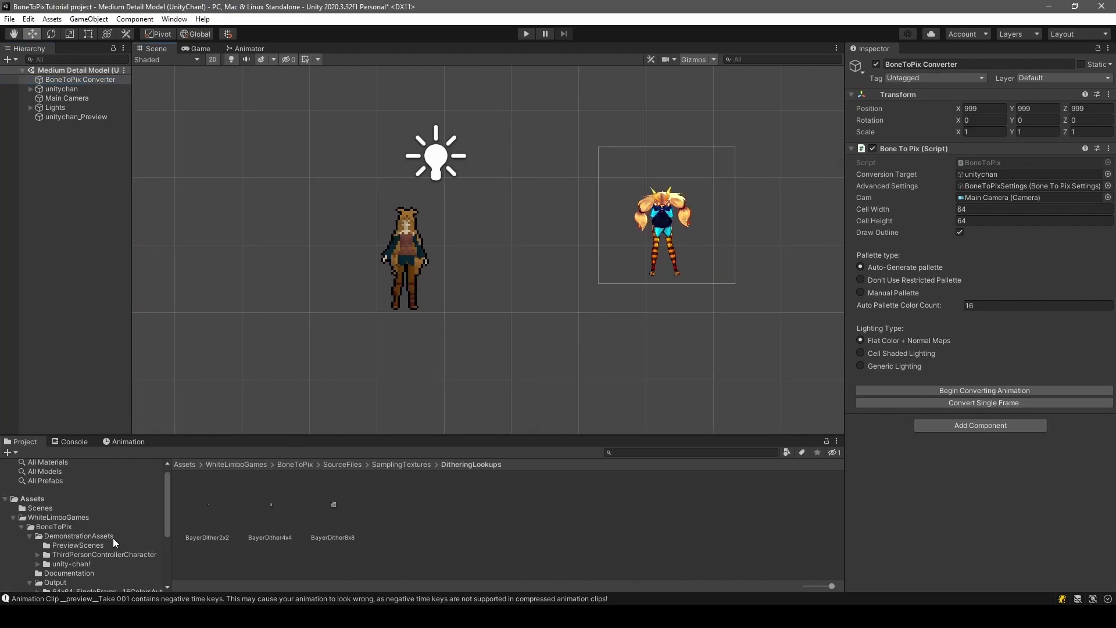
click(57, 501)
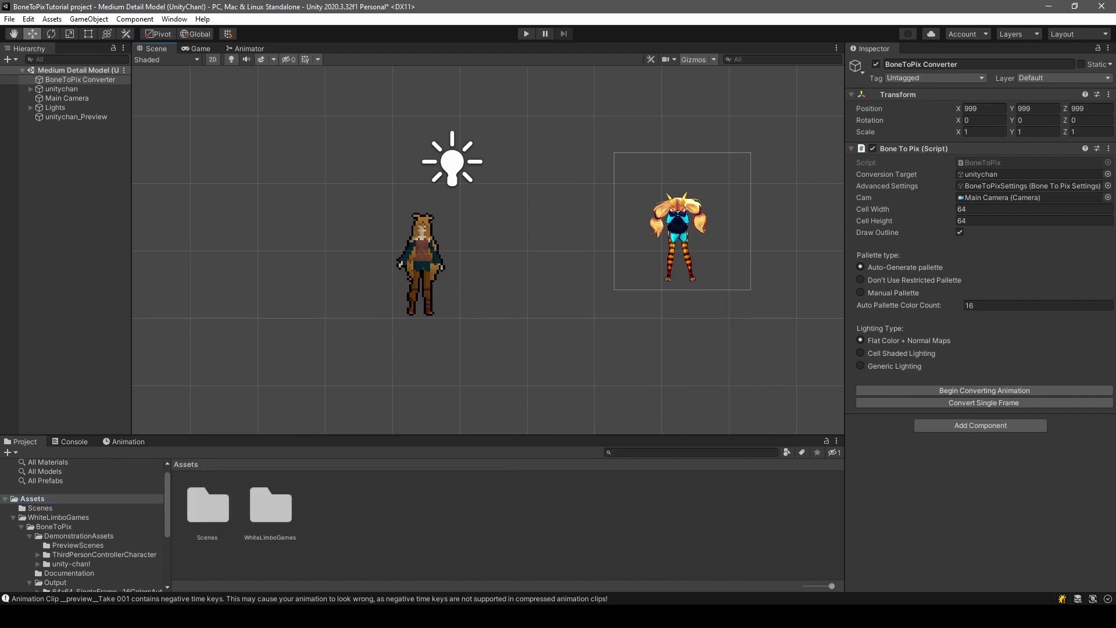
drag(459, 522, 466, 518)
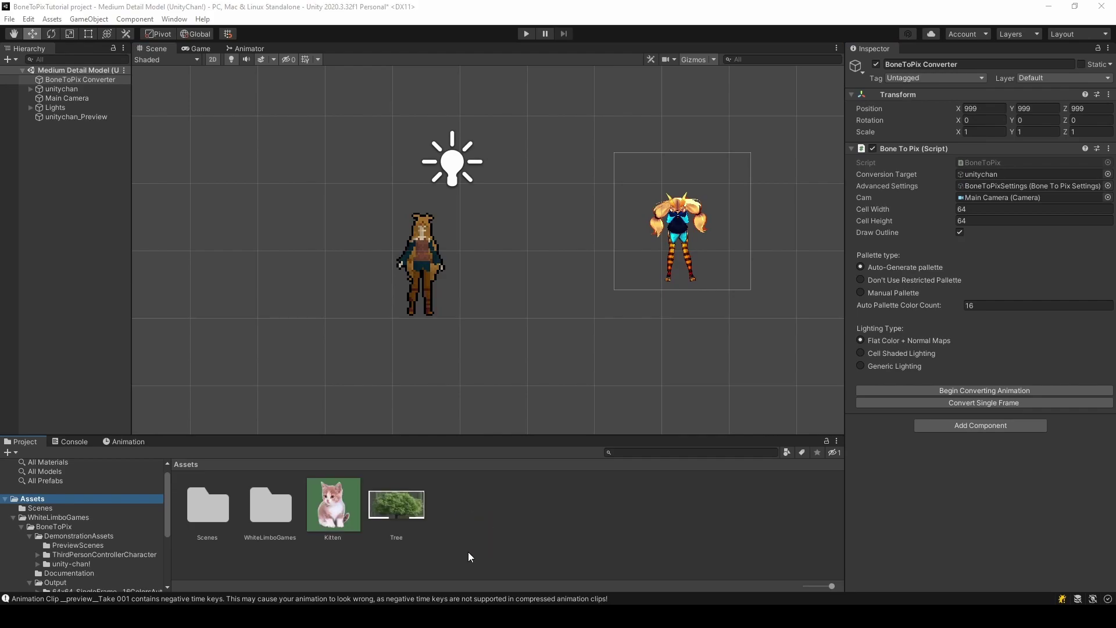
Step: Set the texture type of both the Kitten and Tree images to Sprite (2D and UI) and apply the import settings
click(332, 529)
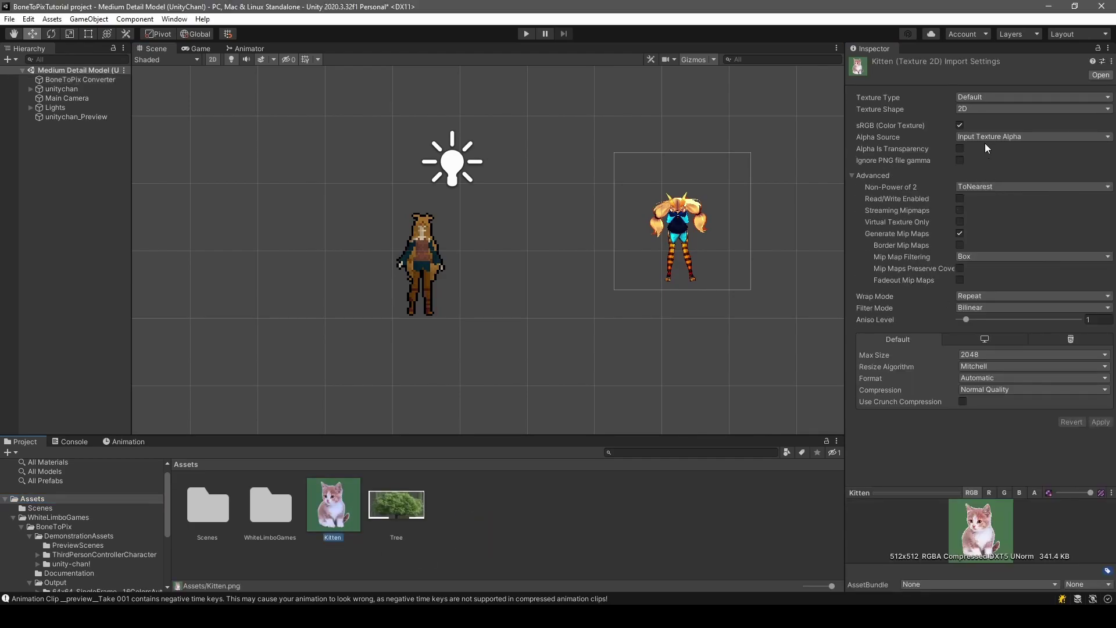
ctrl+click(397, 504)
click(988, 98)
click(989, 148)
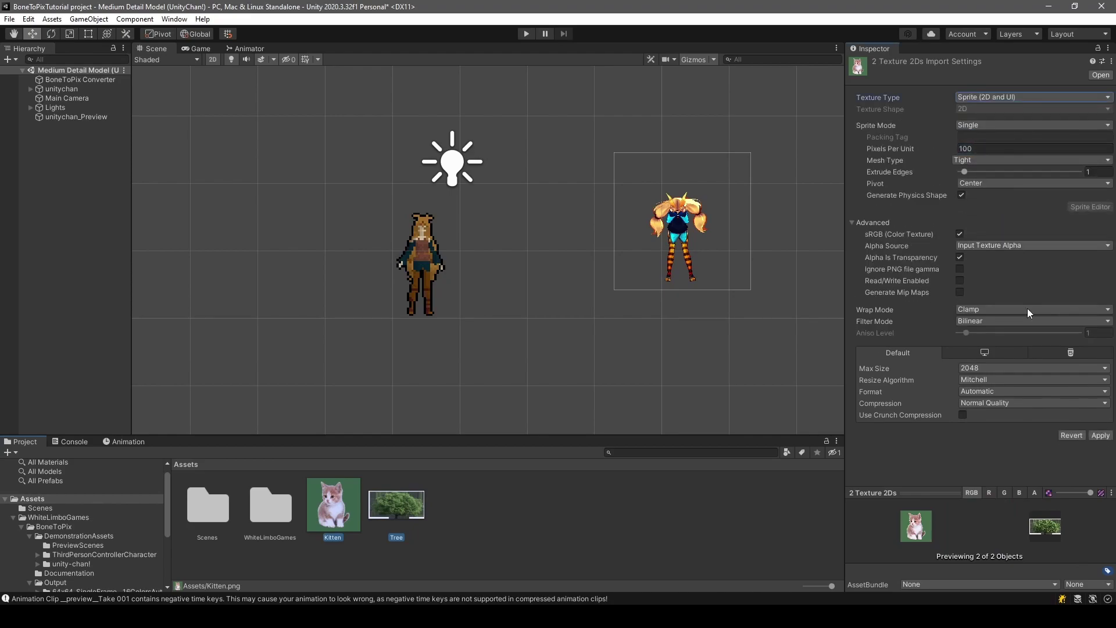
click(1099, 434)
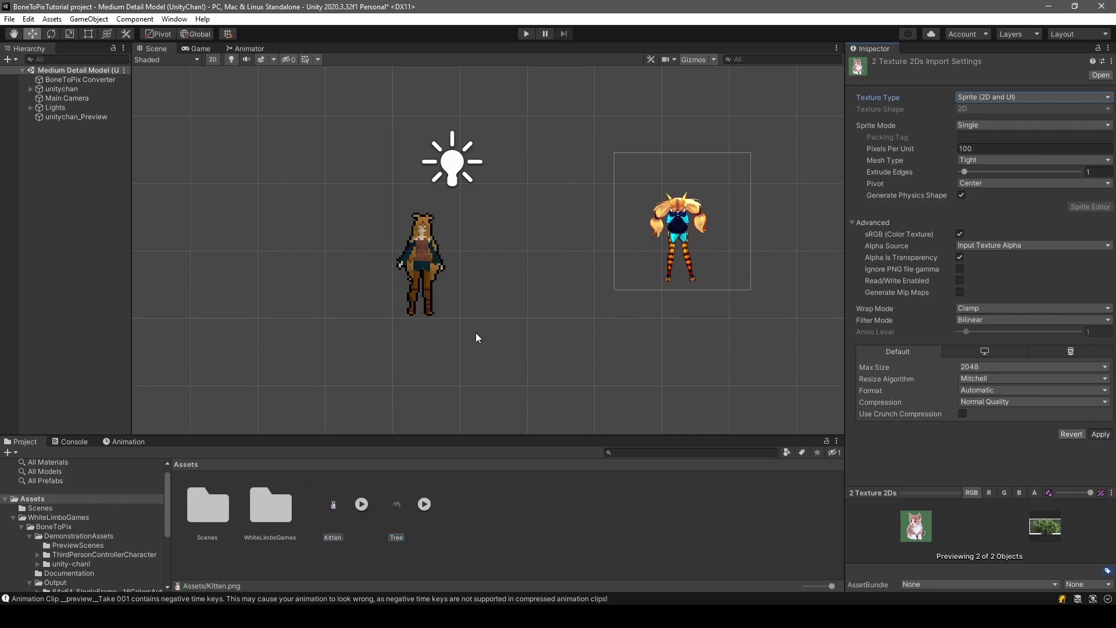
Step: Place the Kitten and Tree sprites in an empty area of the scene away from the point light
middle_drag(476, 337, 535, 384)
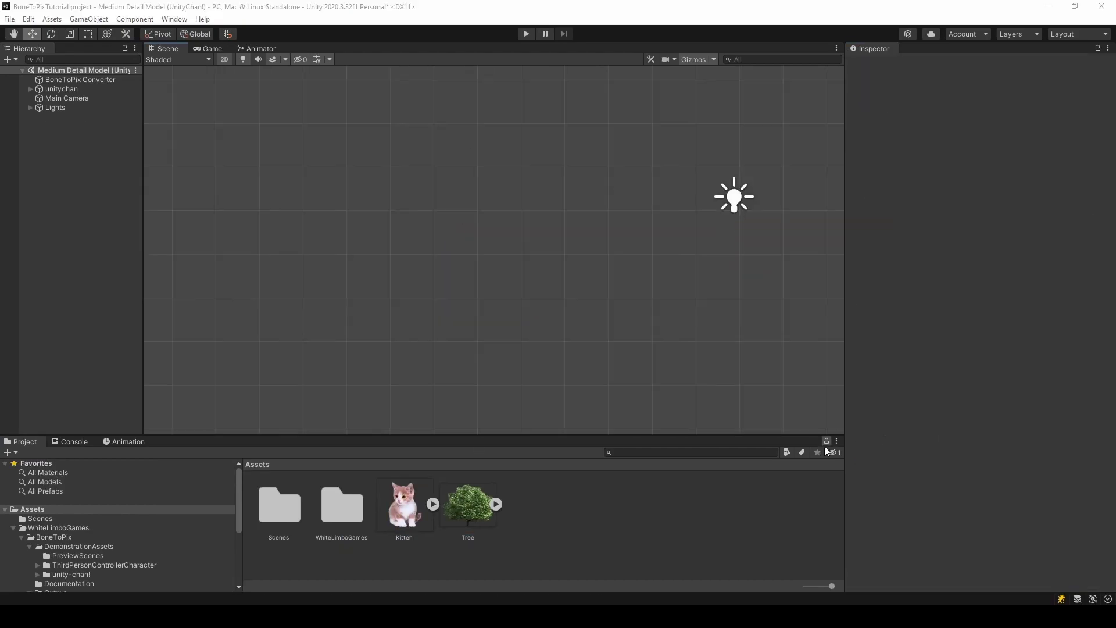
drag(416, 505, 349, 239)
drag(468, 505, 369, 115)
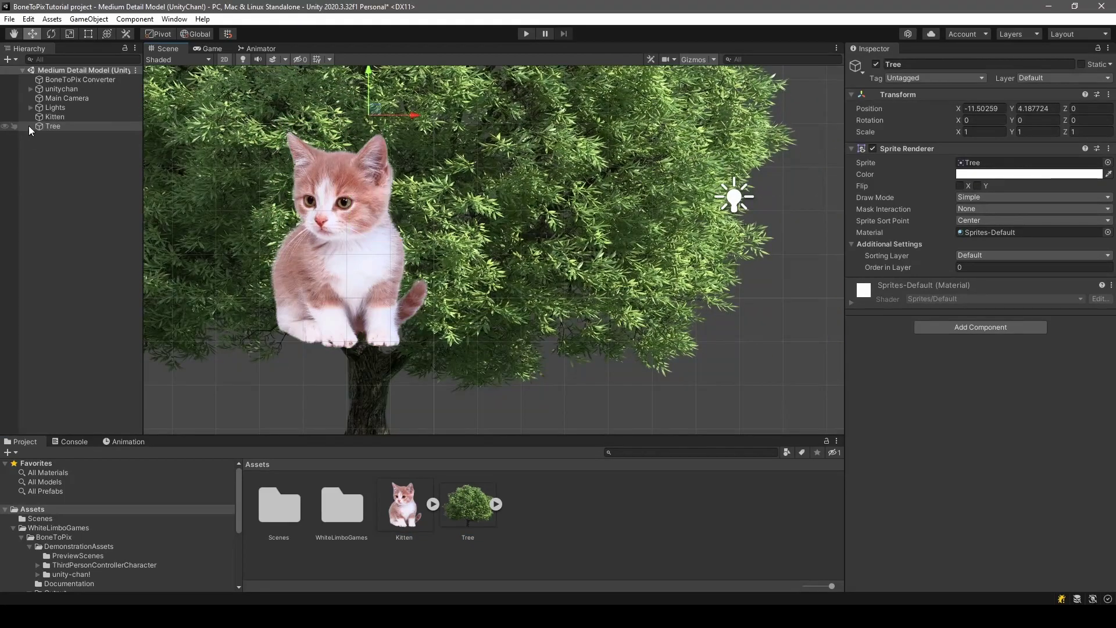
Step: Scale the Kitten and Tree objects together to 0.1 in X and Y
shift+click(55, 117)
click(980, 132)
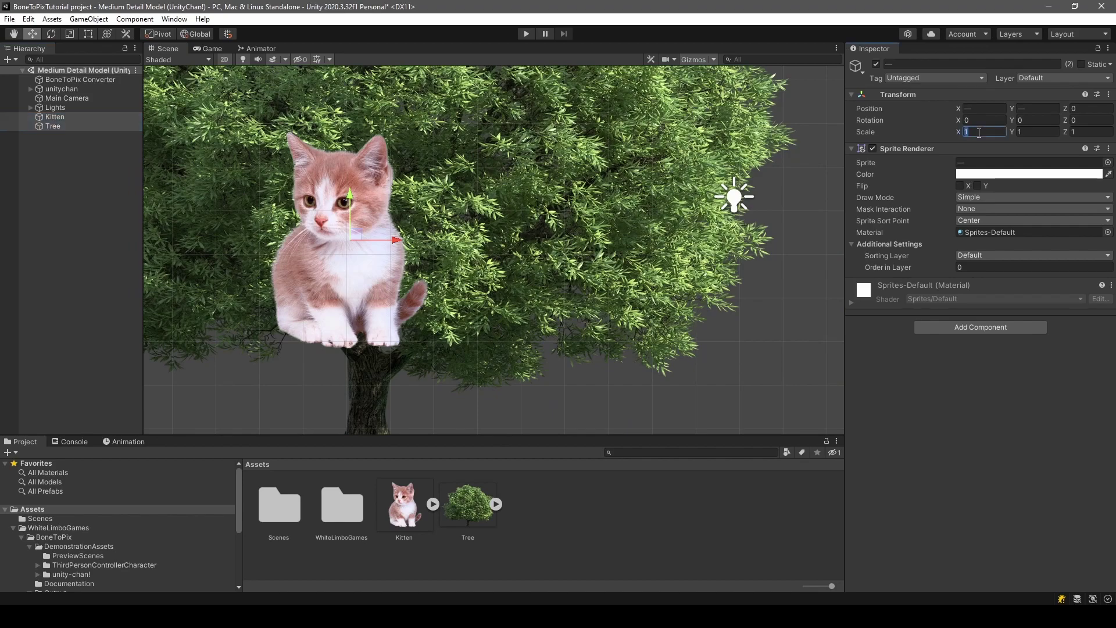
text(0.1)
key(Tab)
text(0.1)
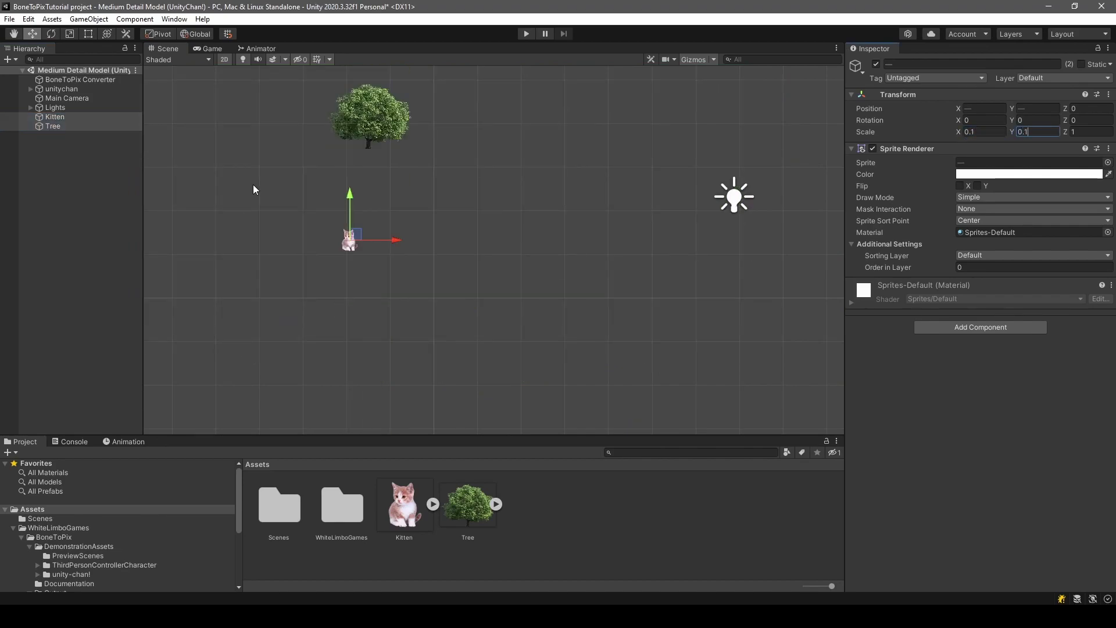
Step: Move the Tree object straight down to the kitten's level
scroll(471, 274, up, 2)
click(72, 117)
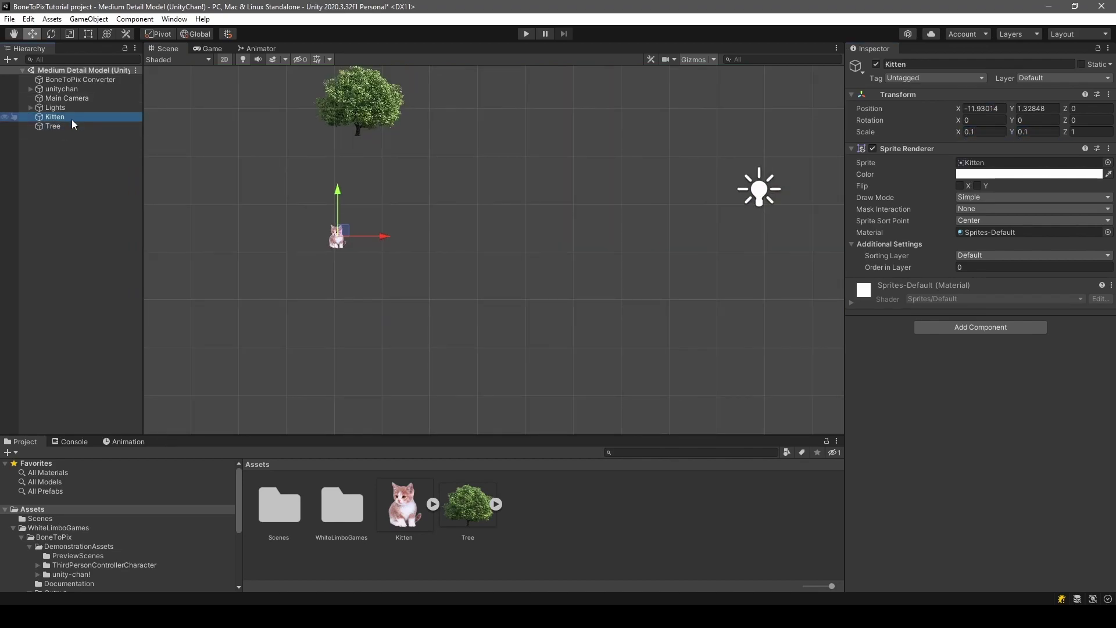
click(72, 125)
middle_drag(359, 80, 359, 113)
drag(358, 89, 360, 204)
Step: Shift the sprites horizontally so that the kitten sits at the lower left of the tree, beside its trunk
scroll(252, 303, up, 4)
scroll(472, 235, up, 3)
middle_drag(454, 234, 420, 225)
click(70, 118)
drag(392, 252, 481, 259)
click(348, 268)
drag(384, 254, 410, 261)
Step: Move the Main Camera to X -11.48, Y 1.67 so that it frames the tree and kitten
click(82, 79)
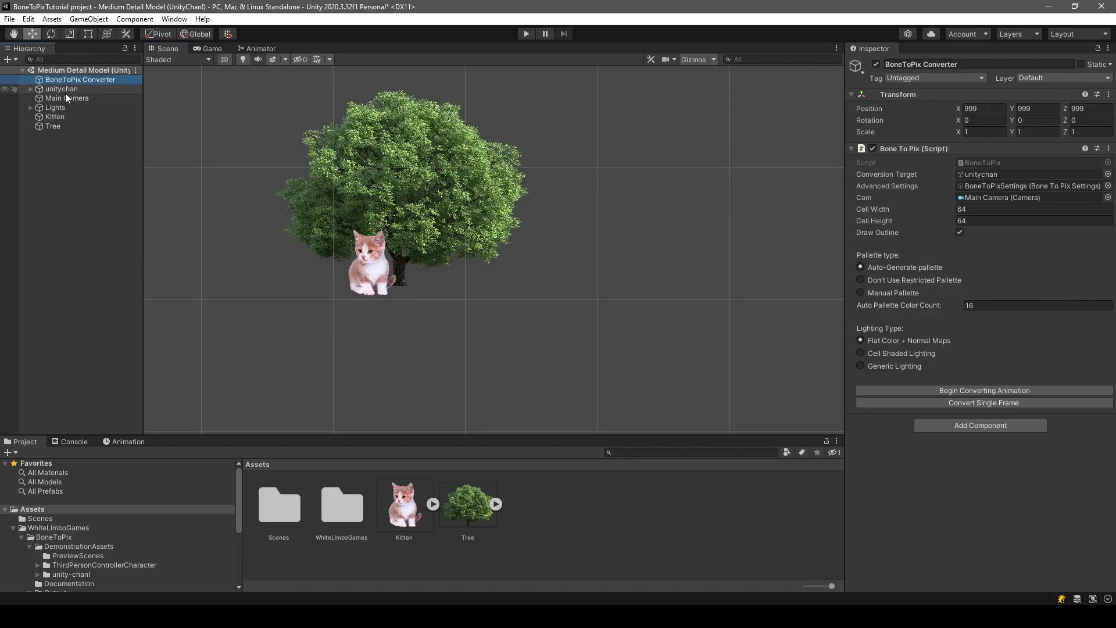
click(65, 99)
scroll(567, 228, down, 10)
middle_drag(567, 229, 465, 236)
drag(955, 109, 731, 117)
drag(1010, 109, 1026, 116)
Step: Scale the Kitten and Tree objects together to 0.08 in X and Y to fit the camera frame
click(81, 119)
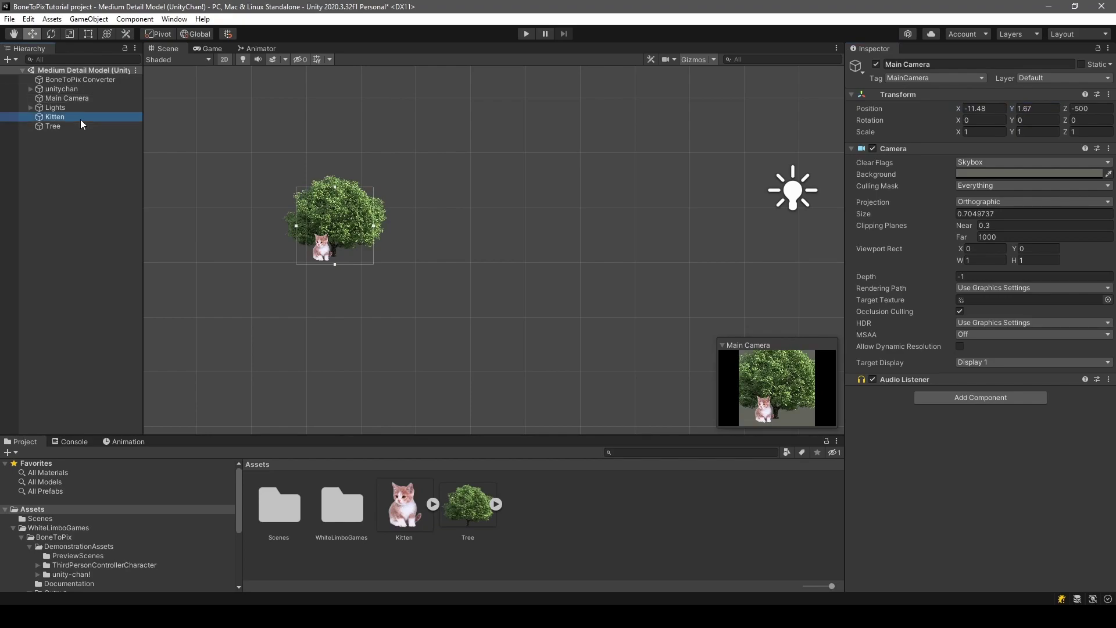
shift+click(76, 127)
click(985, 132)
text(0.08)
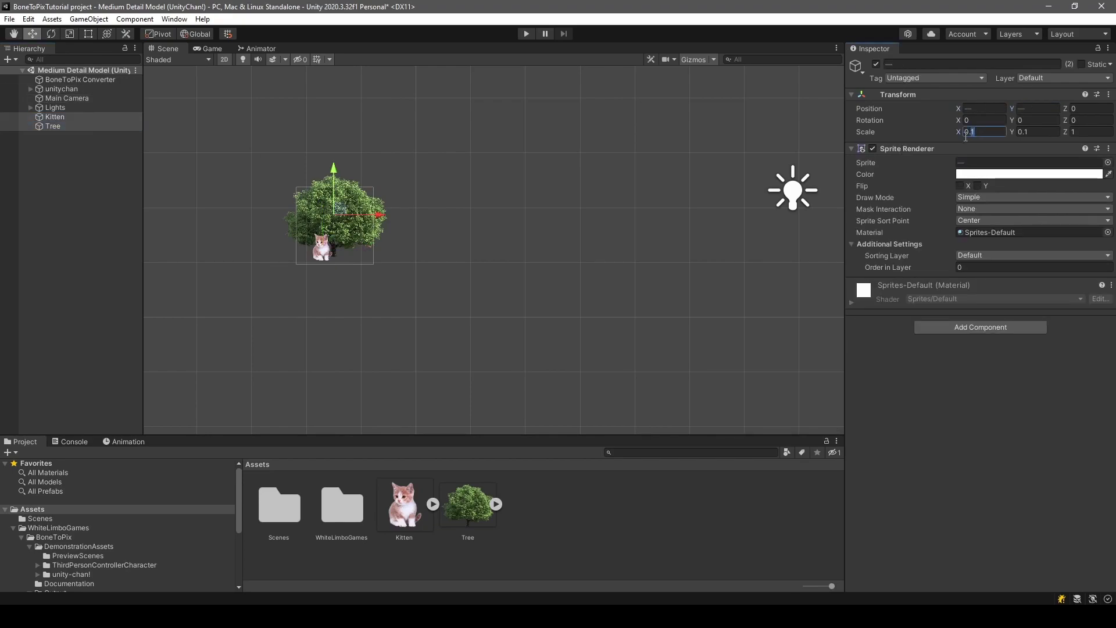
key(Tab)
text(08)
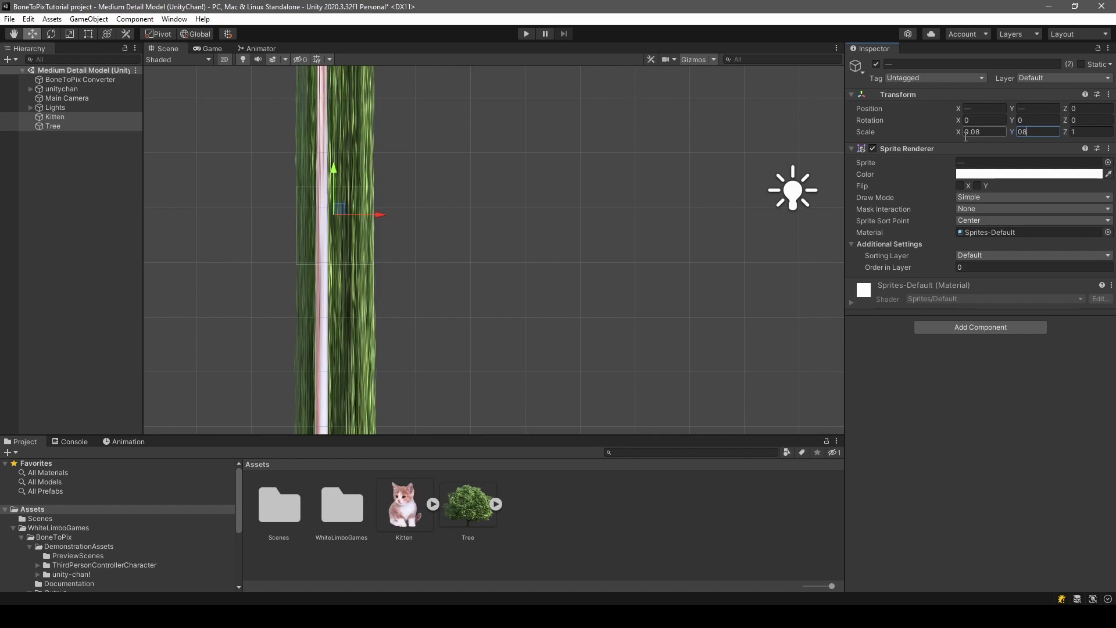
key(BackSpace)
text(.08)
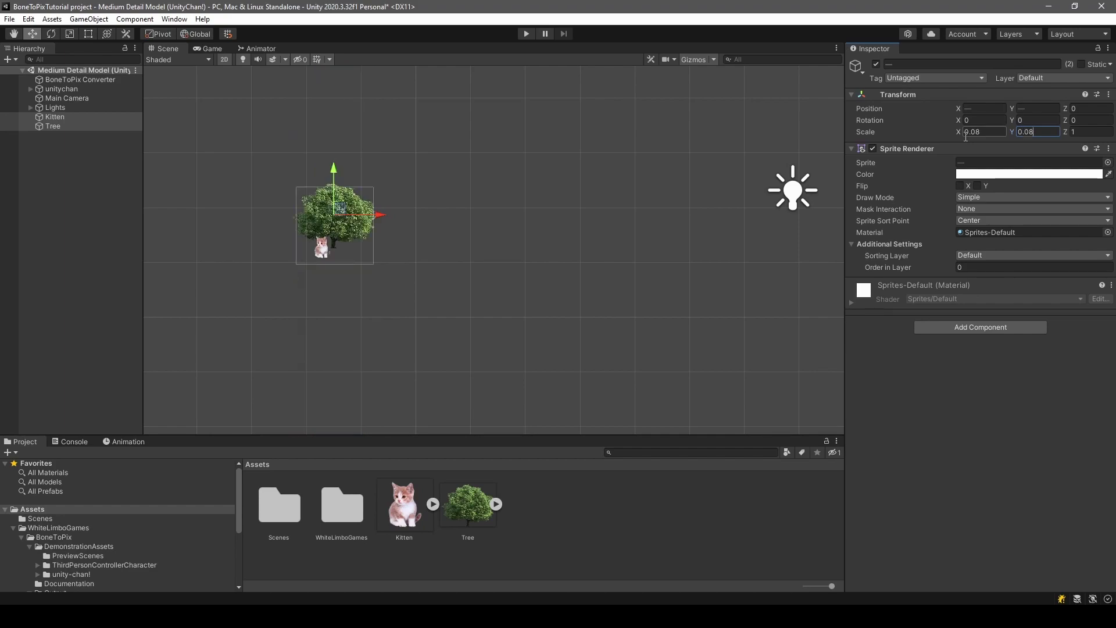
Step: Set the BoneToPix Converter's auto palette color count to 32 and convert a single frame of the tree and kitten
scroll(372, 276, up, 5)
middle_drag(391, 268, 394, 268)
click(95, 79)
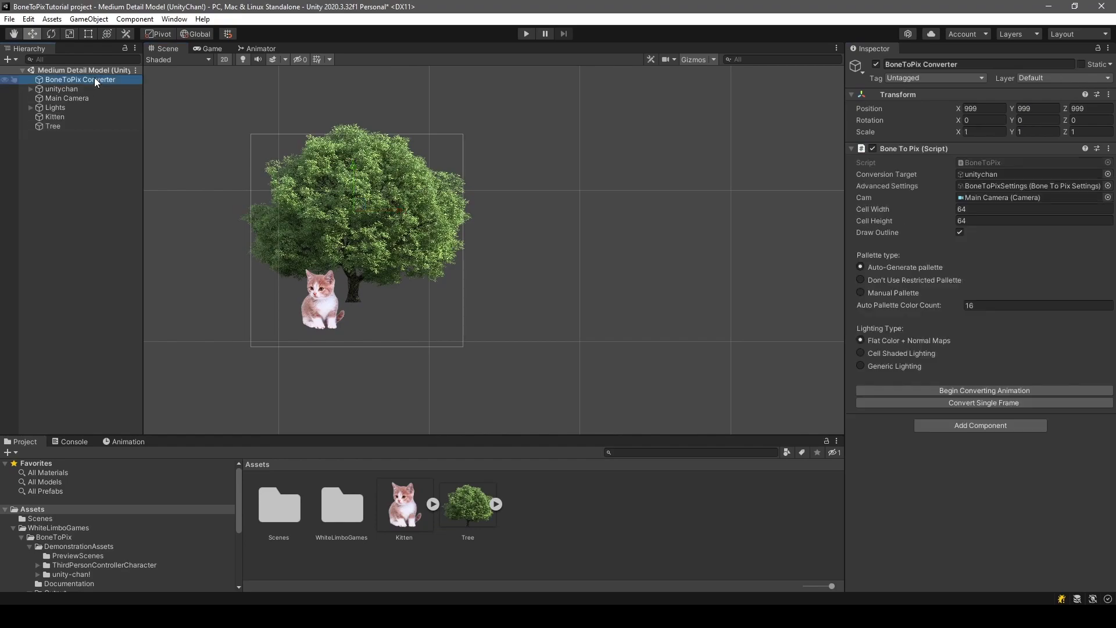
click(988, 305)
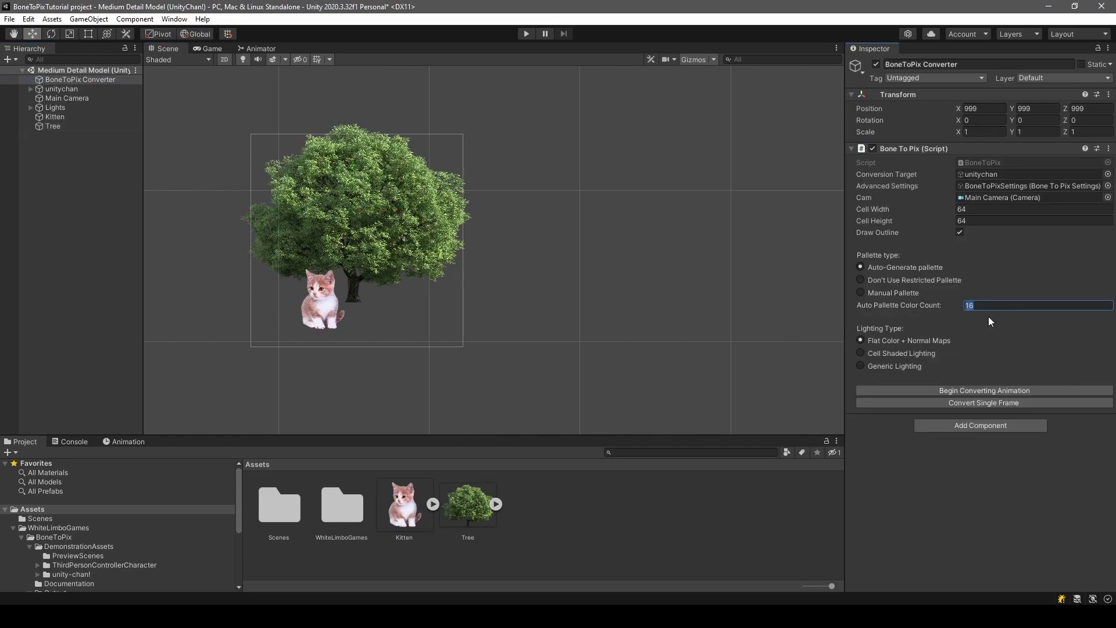
middle_drag(376, 261, 392, 275)
click(999, 404)
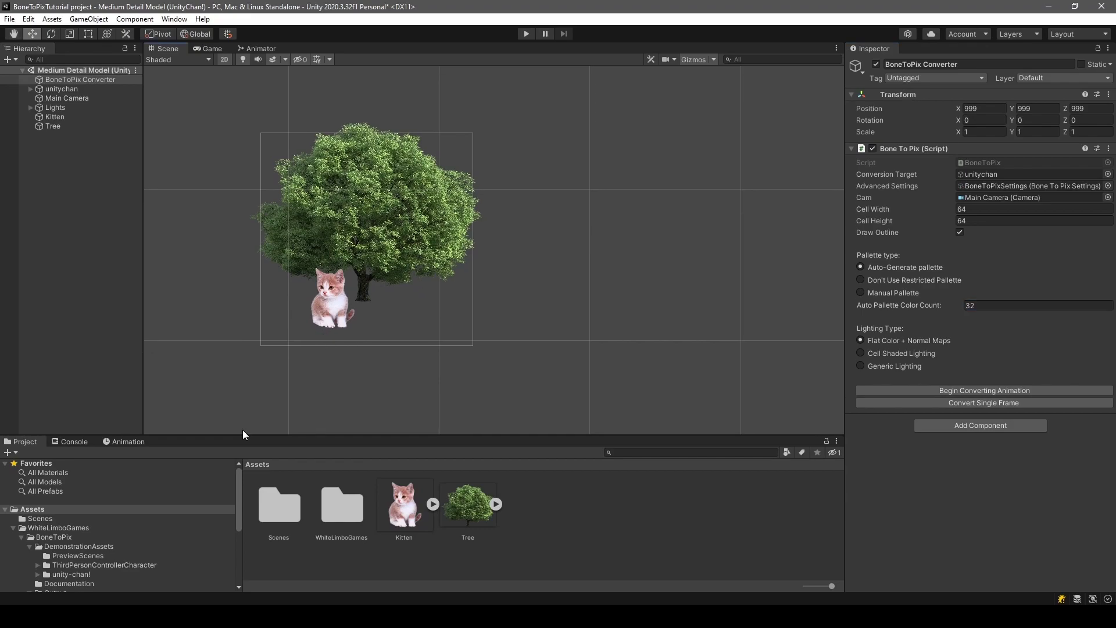
Step: Inspect the new 32-color single-frame folder in Output, including its generated palette, and compare it with the 16-color folder
scroll(135, 563, down, 2)
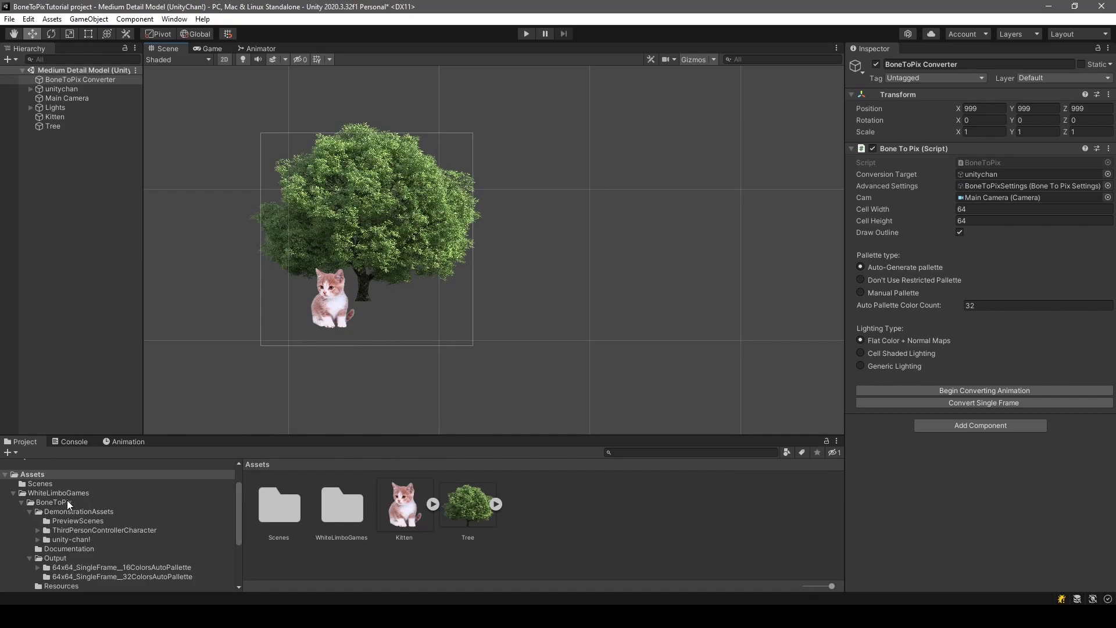
click(62, 560)
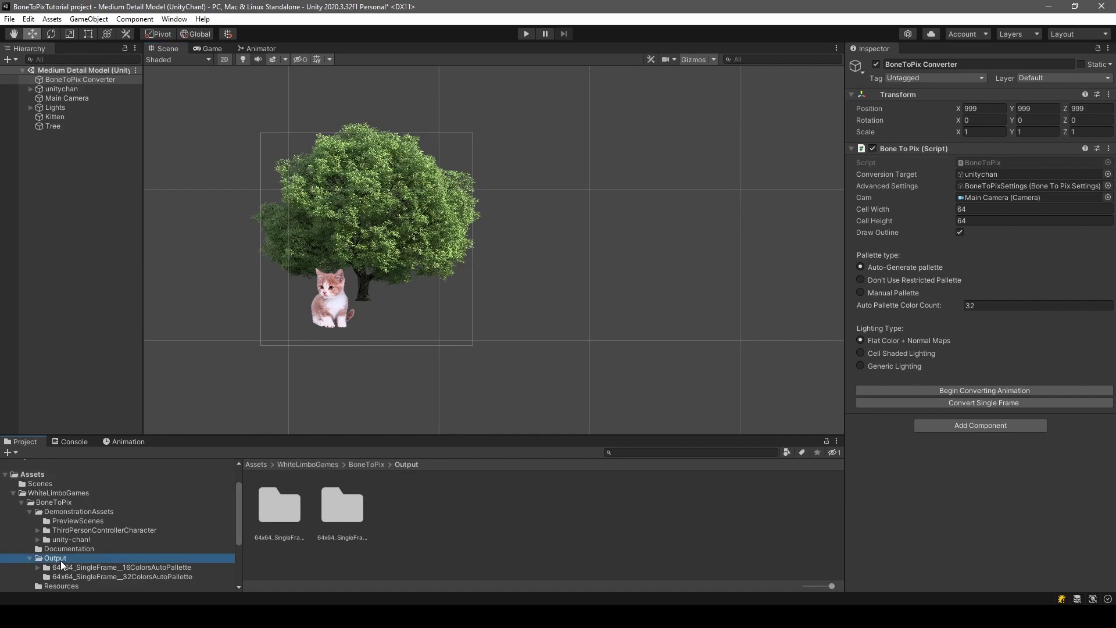
click(103, 567)
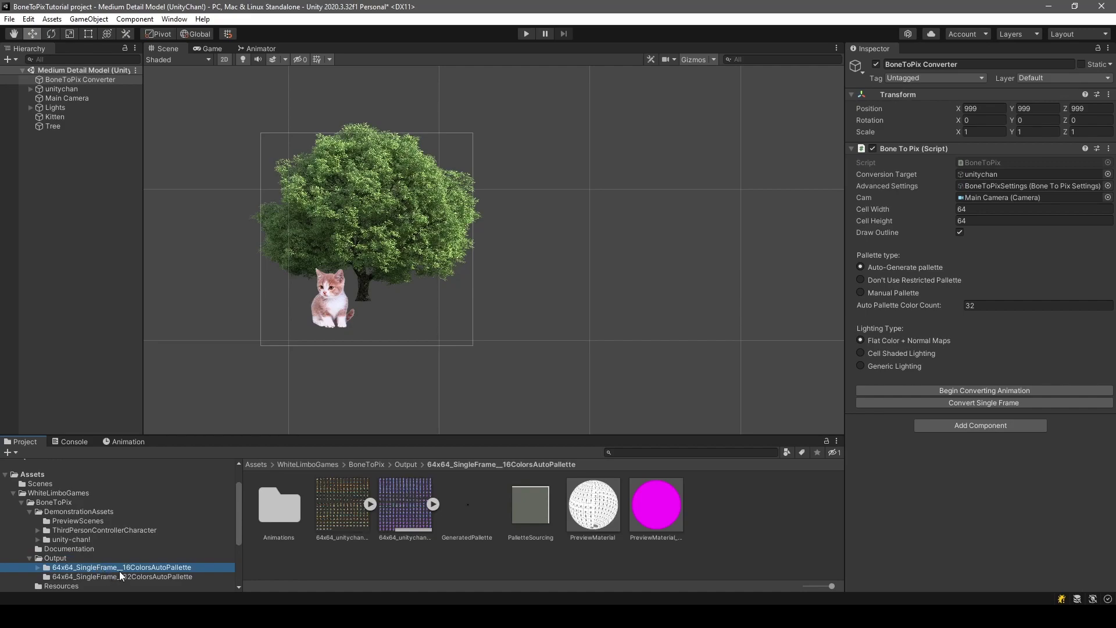
click(127, 575)
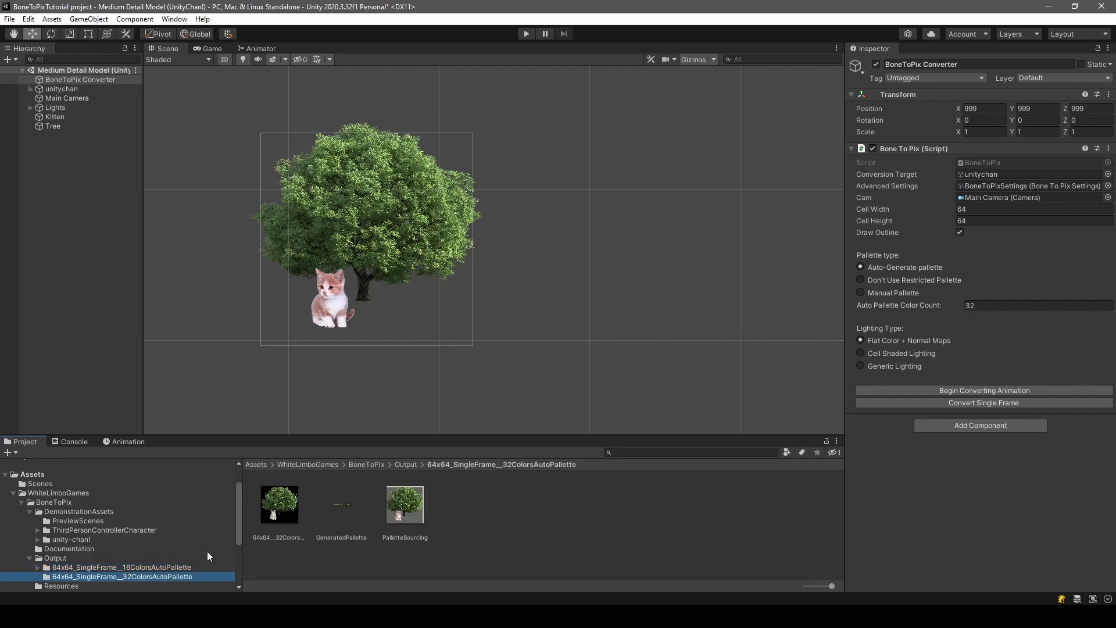
middle_drag(384, 316, 421, 335)
click(288, 515)
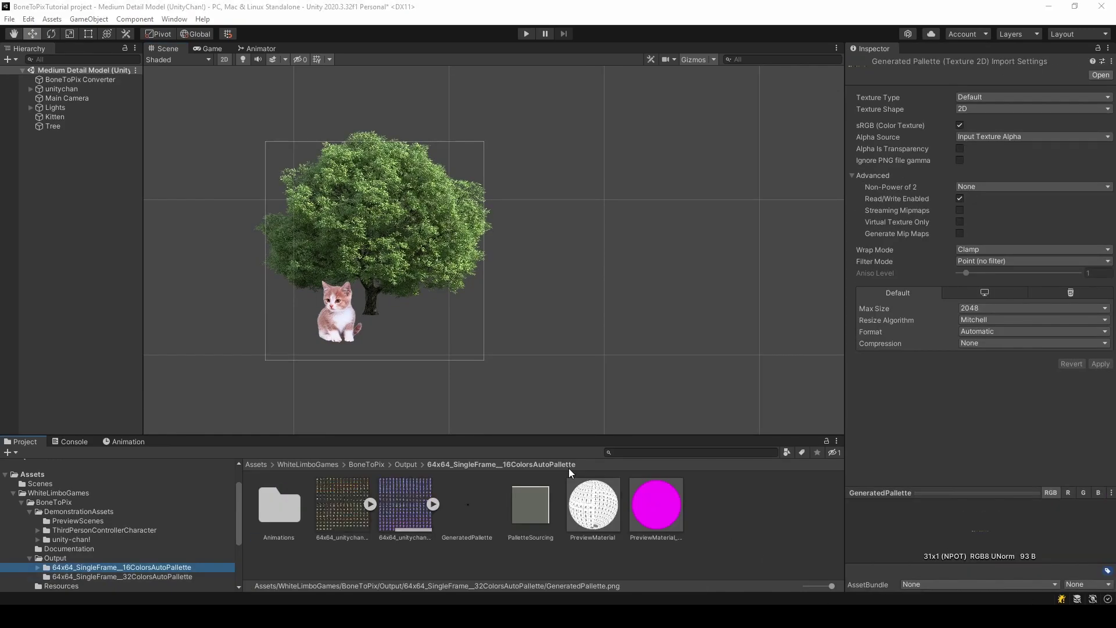
click(191, 576)
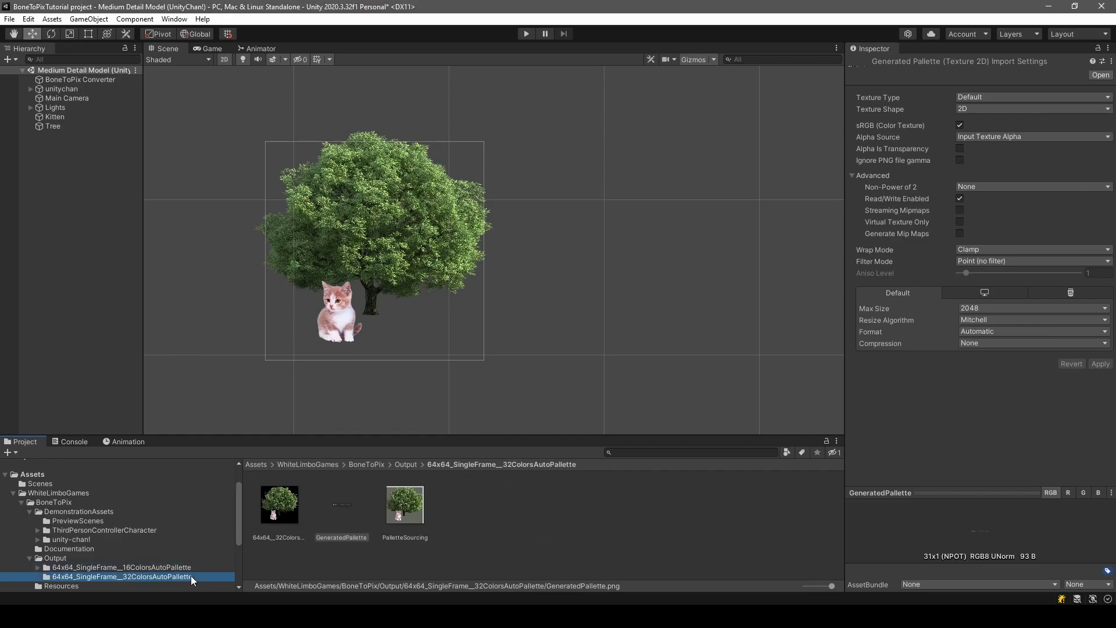
Step: Make the converted 64x64 32-color image a Sprite (2D and UI), and place it in the scene beside the tree at about X -10.22, Y 1.35
click(283, 505)
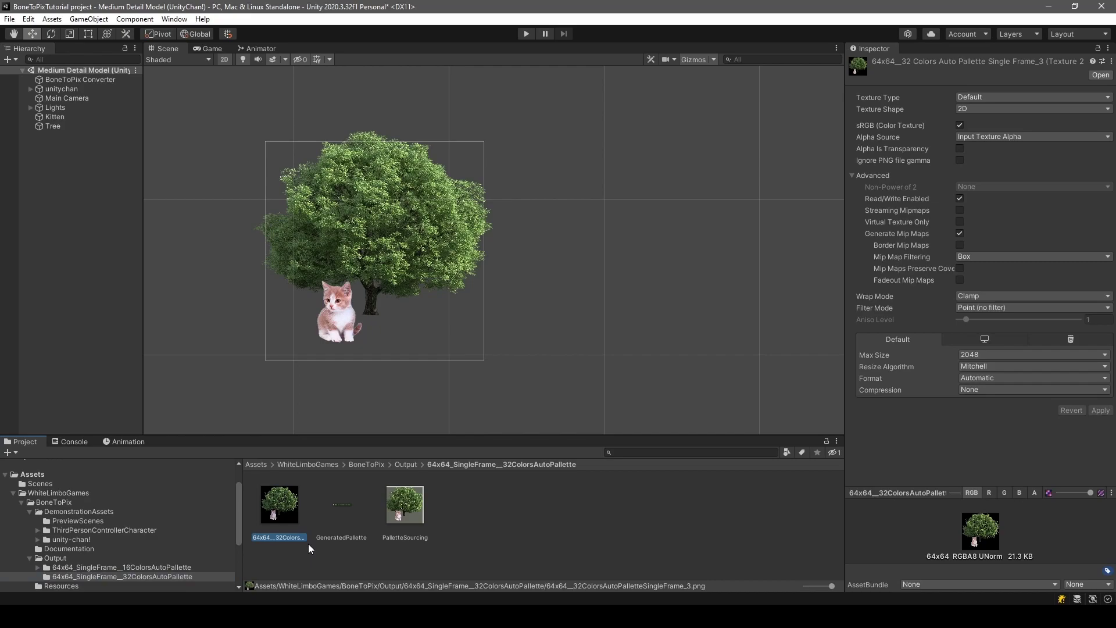
click(985, 96)
click(1001, 146)
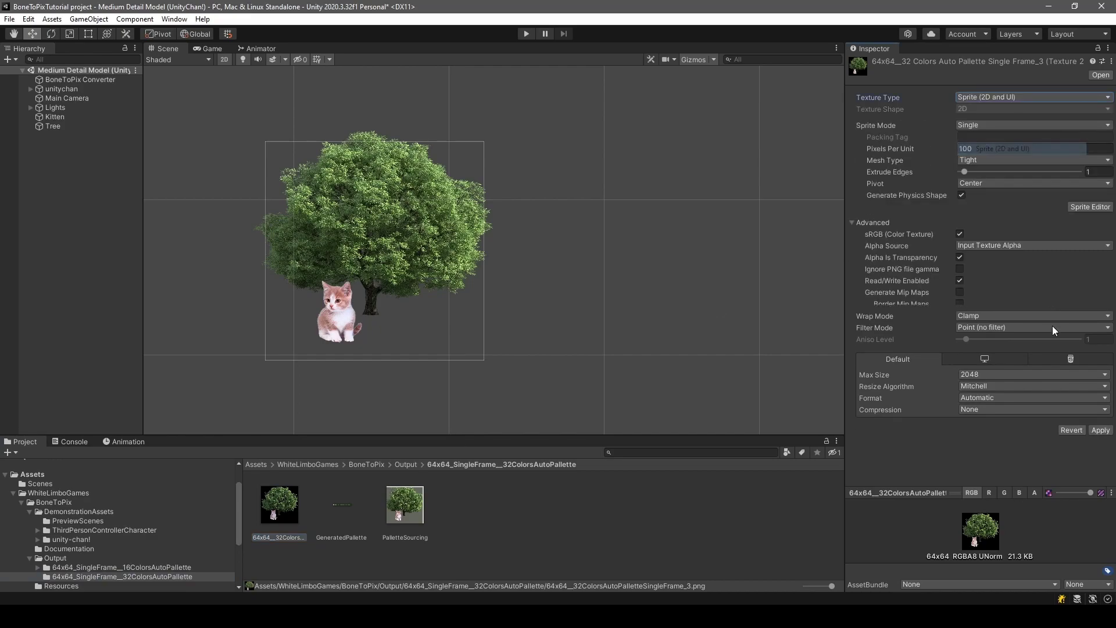
click(1100, 431)
drag(279, 504, 556, 300)
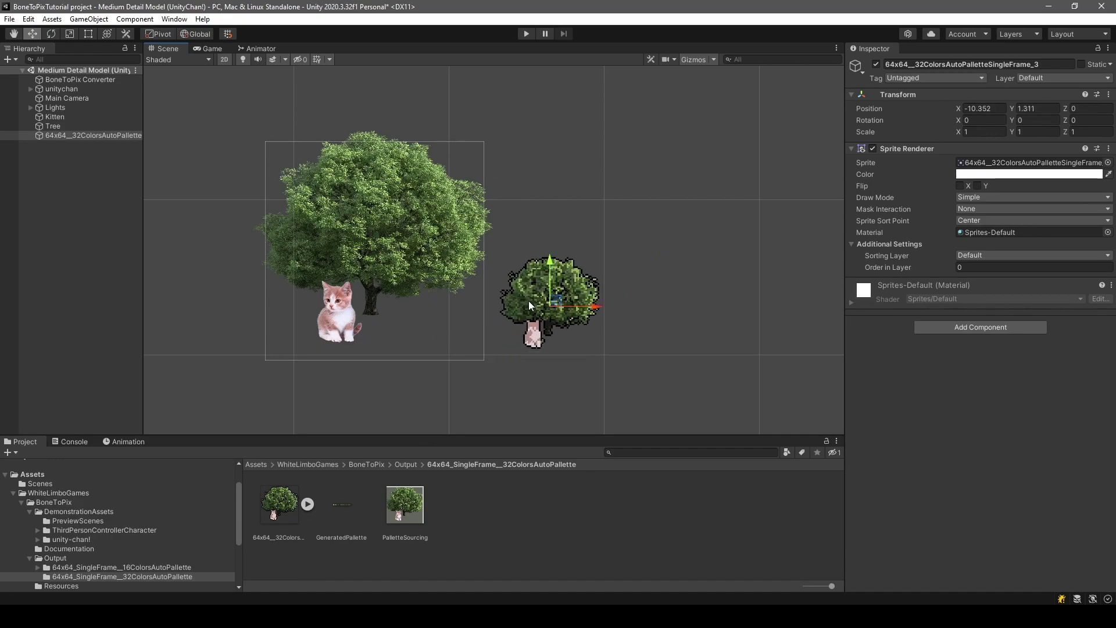
drag(560, 306, 581, 300)
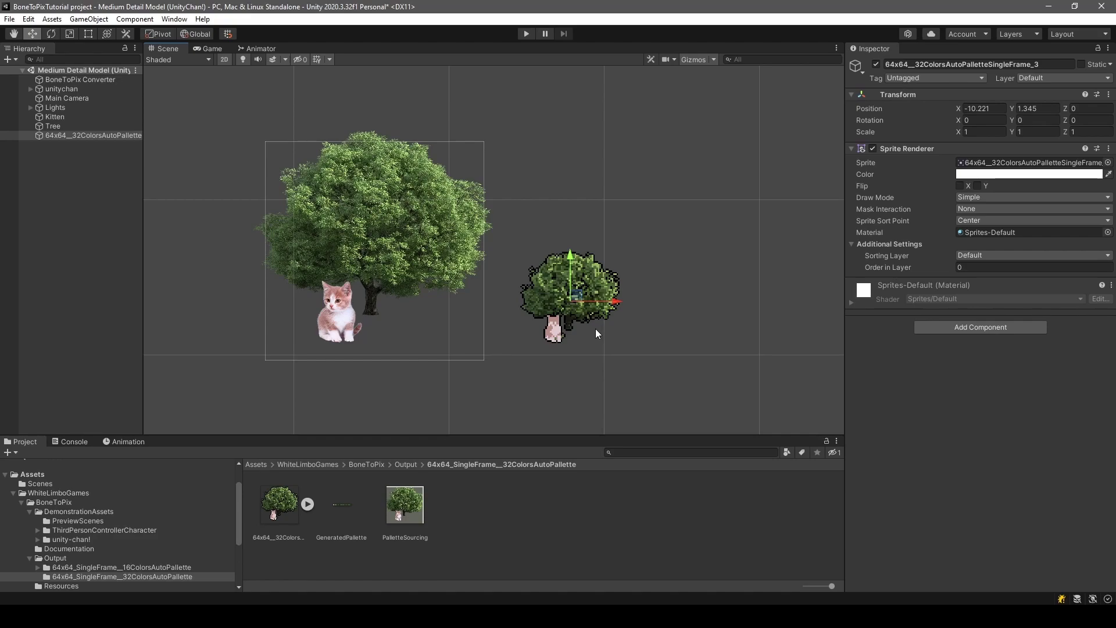
Step: Convert the single frame five more times with the 32-color palette, and select the output image ending in SingleFrame_1
click(110, 82)
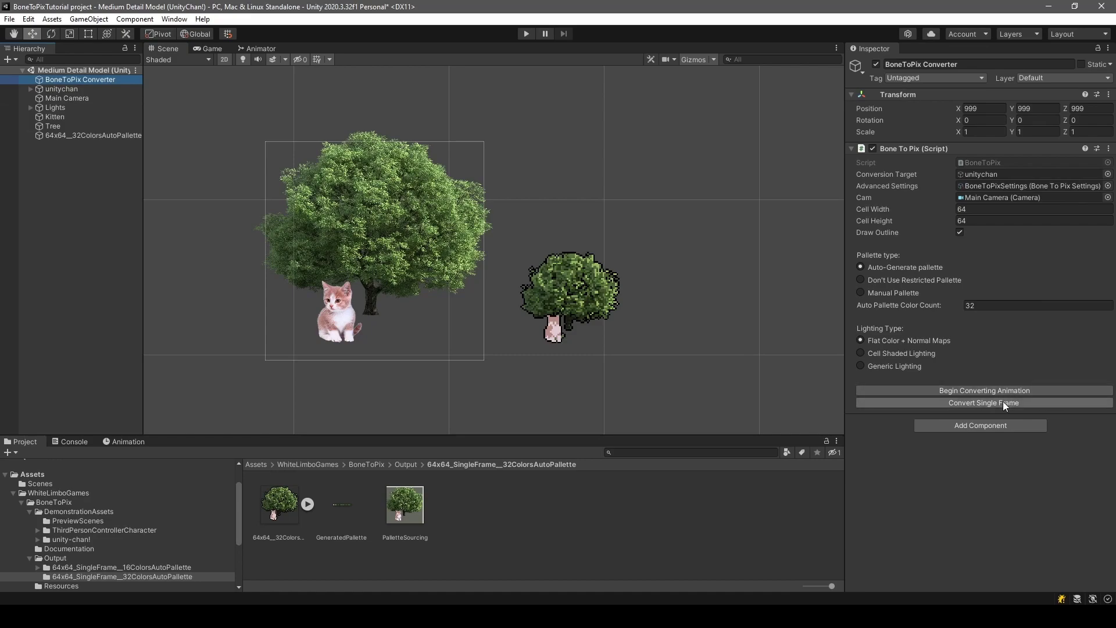
click(1003, 401)
click(1003, 401)
click(1003, 401)
click(1003, 402)
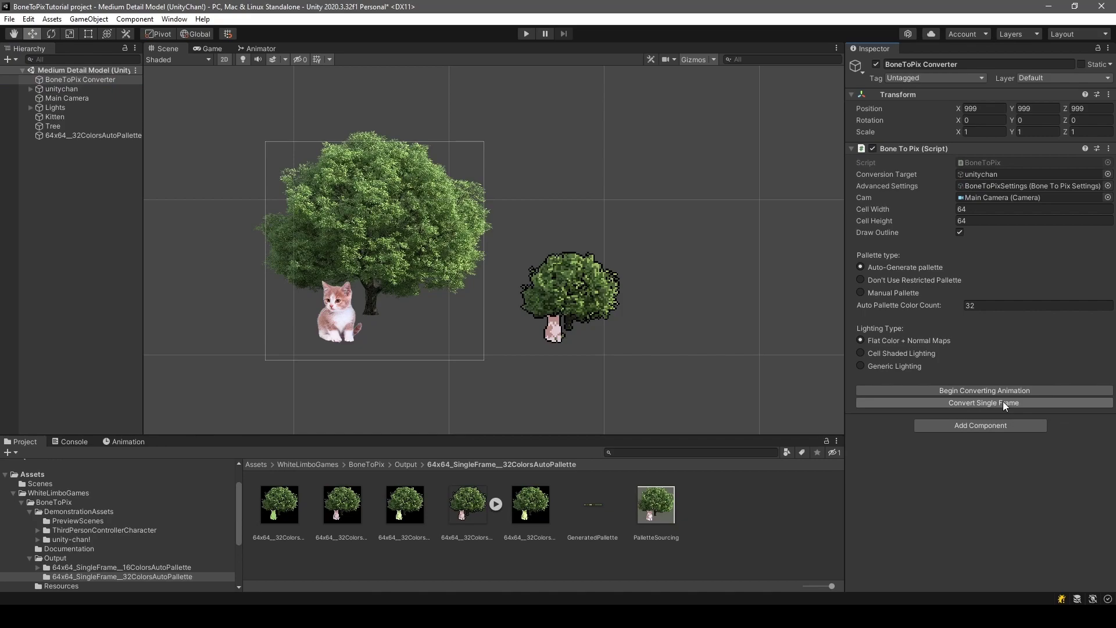
click(1003, 401)
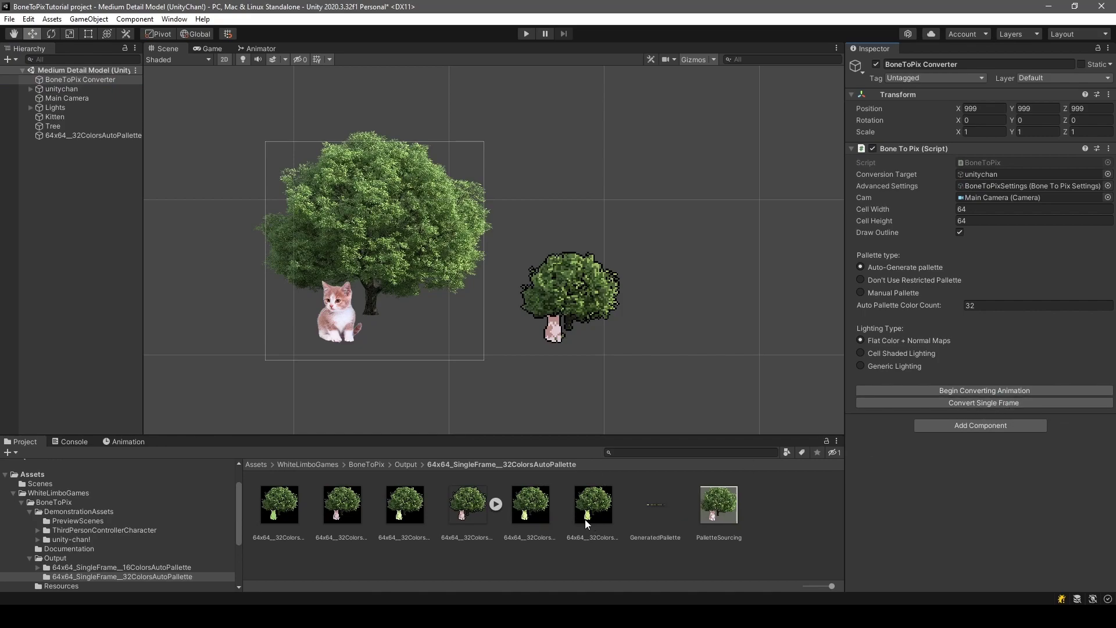
click(349, 526)
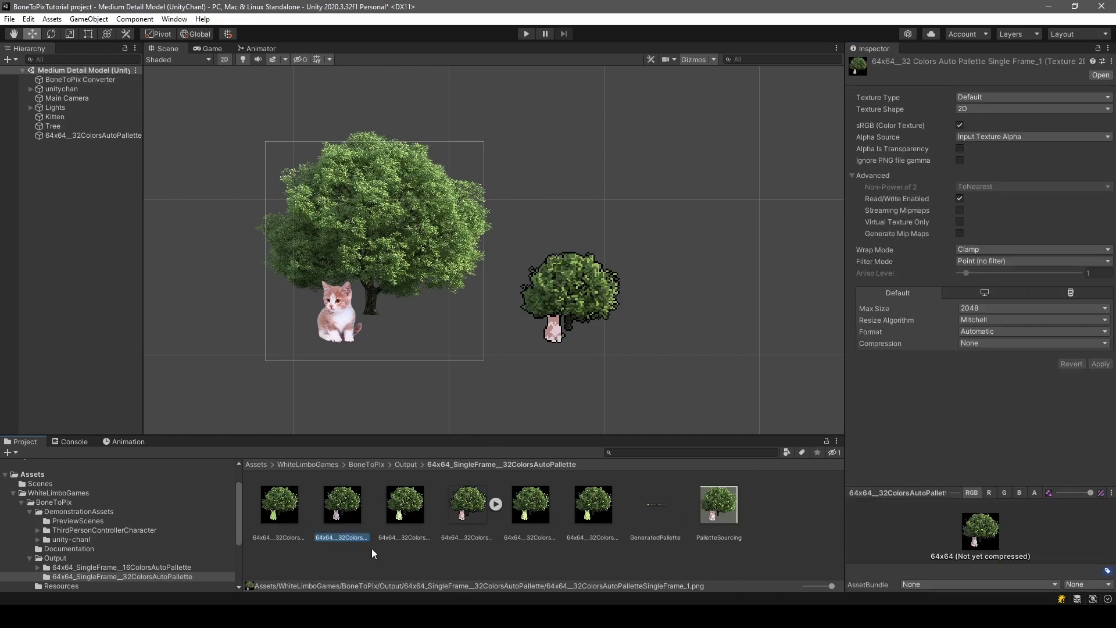
Step: Make the 64x64 32-color SingleFrame_1 image a Sprite (2D and UI), and place it in the scene at about X -9.55, Y 1.32
click(1009, 98)
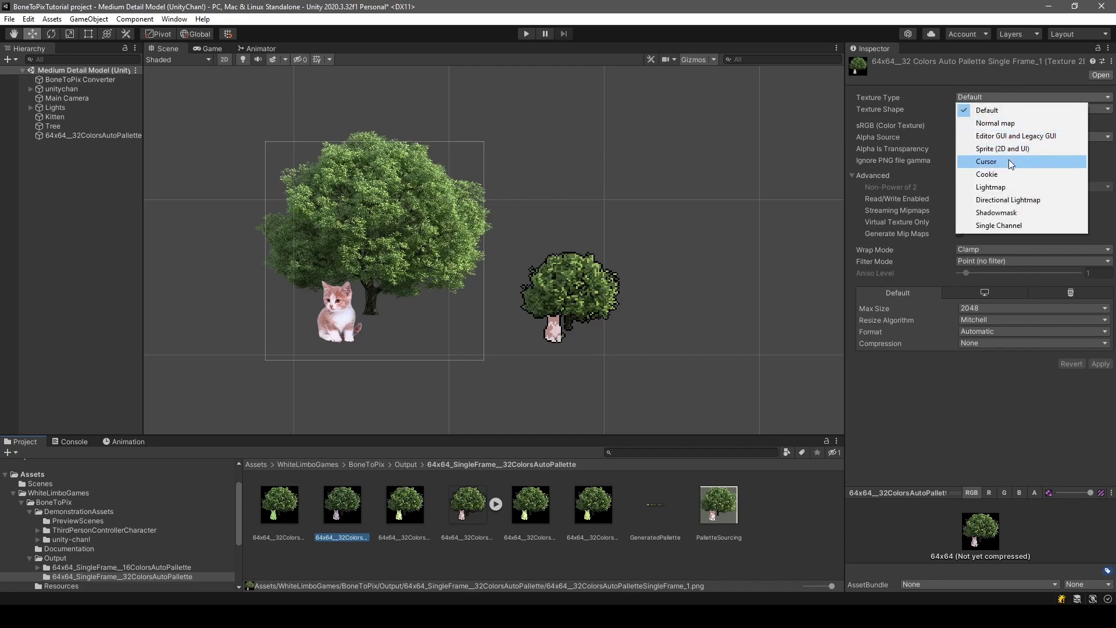
click(1002, 149)
click(1100, 422)
drag(342, 521, 679, 301)
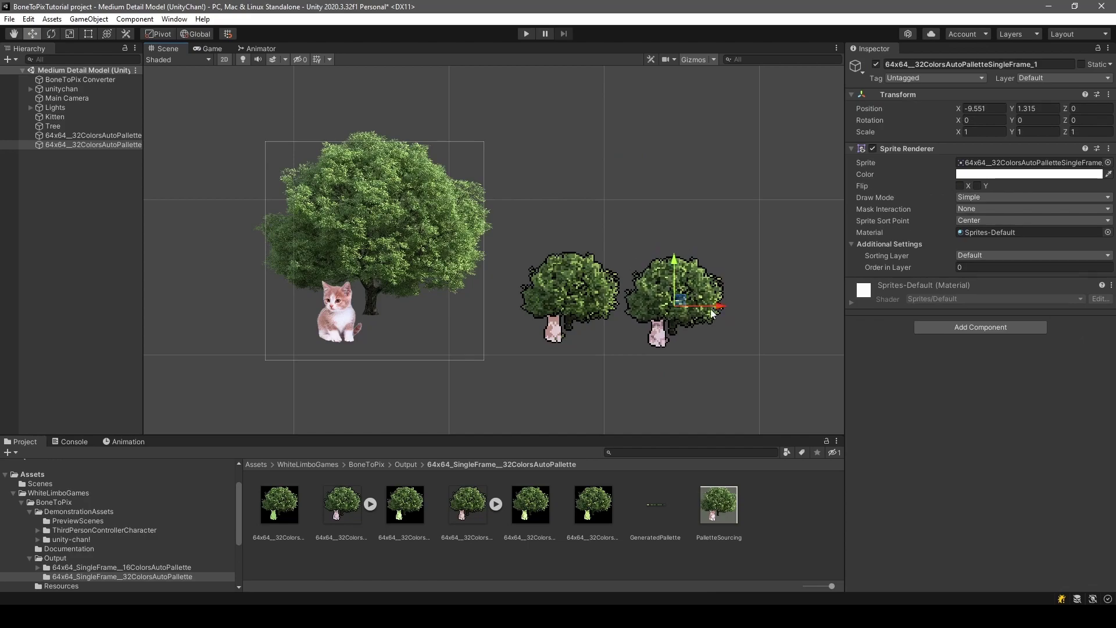
click(697, 357)
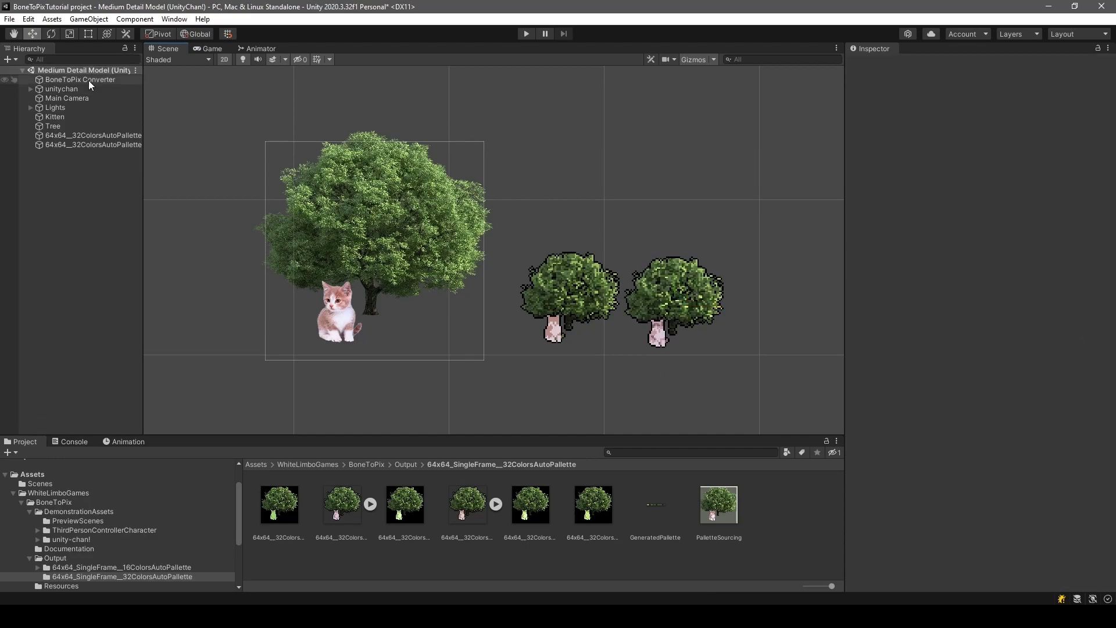
Step: Set the BoneToPix Converter's cell width and height to 128, convert the single frame twice, and open the 128x128 32-color output folder
click(70, 79)
click(1009, 209)
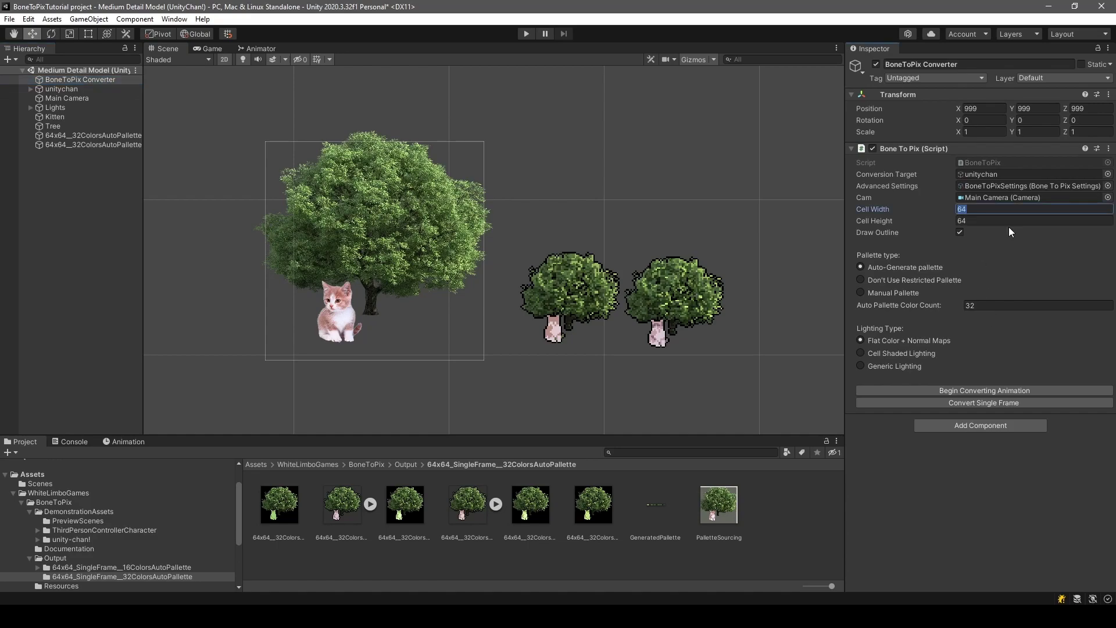
text(128)
key(Tab)
text(128)
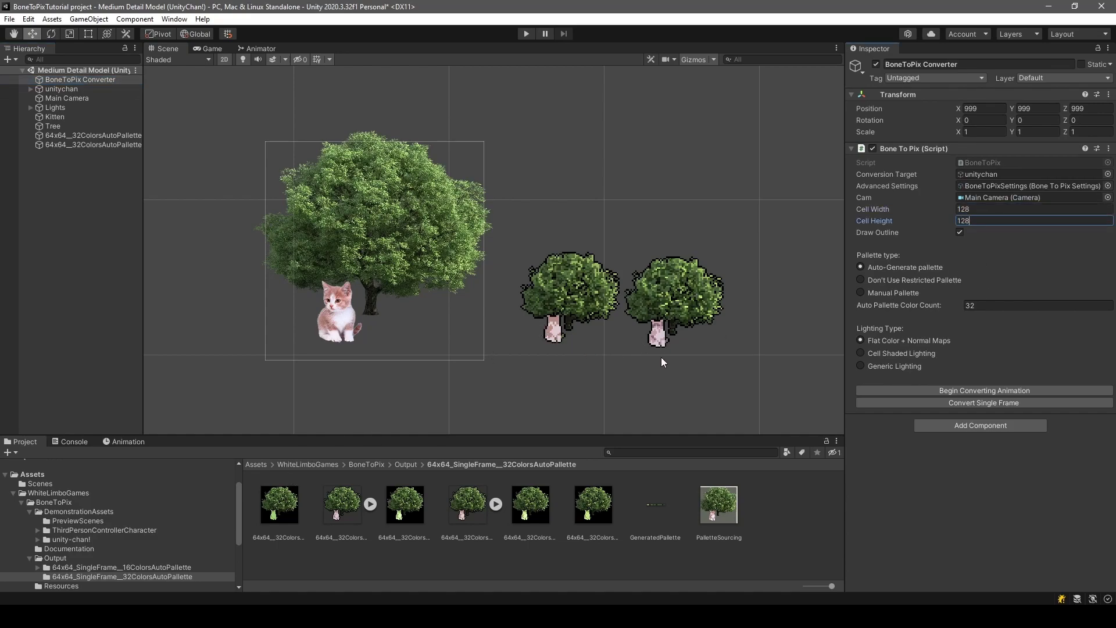
click(968, 403)
scroll(104, 570, down, 3)
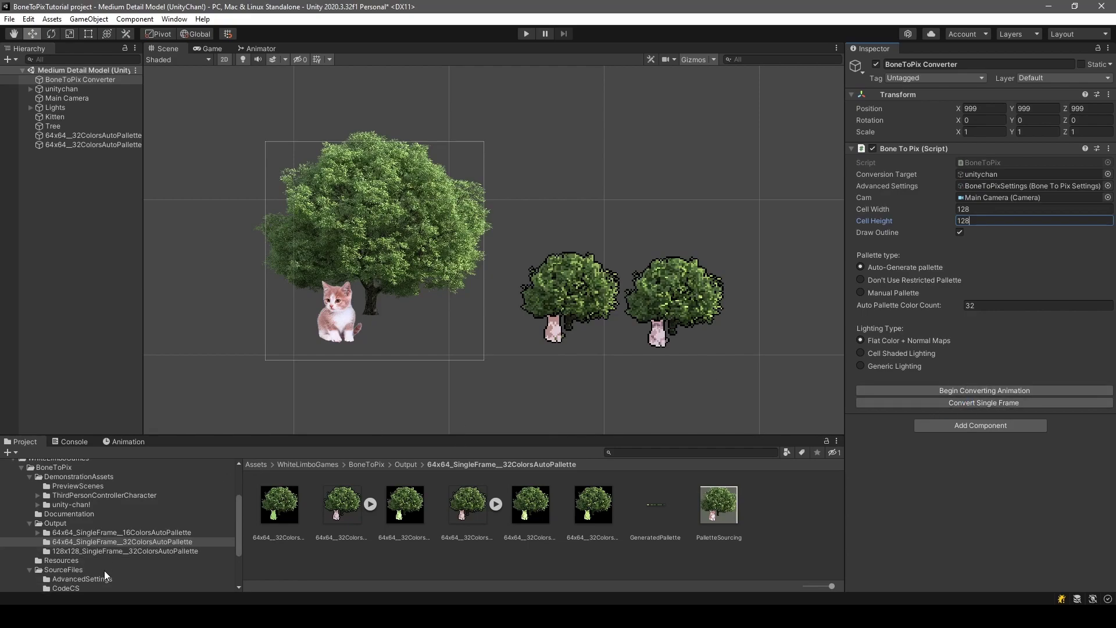
click(116, 551)
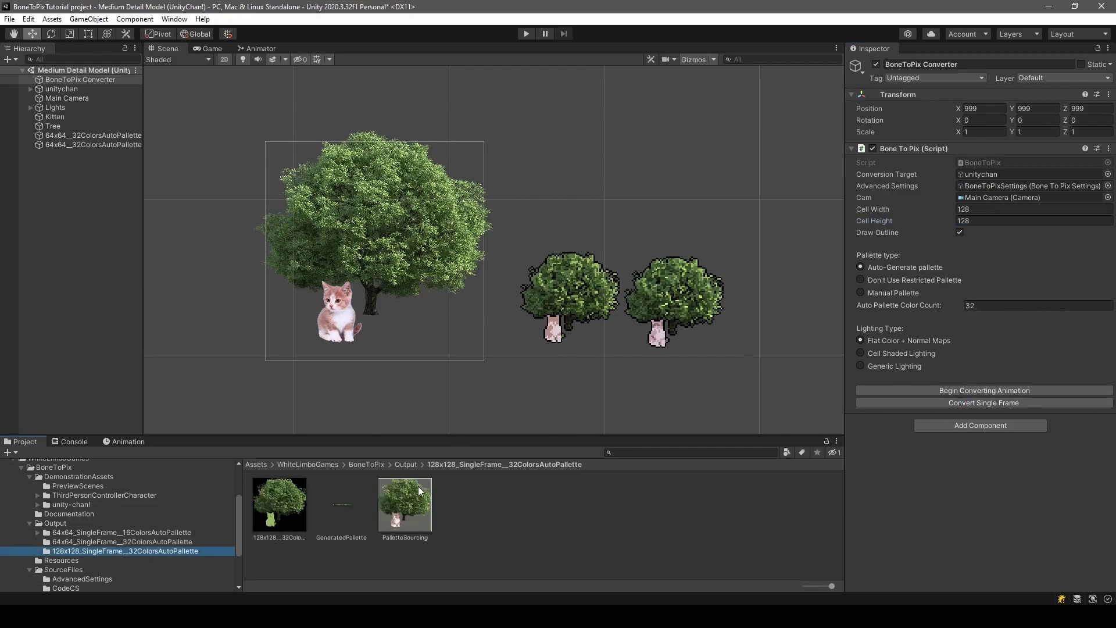
click(997, 403)
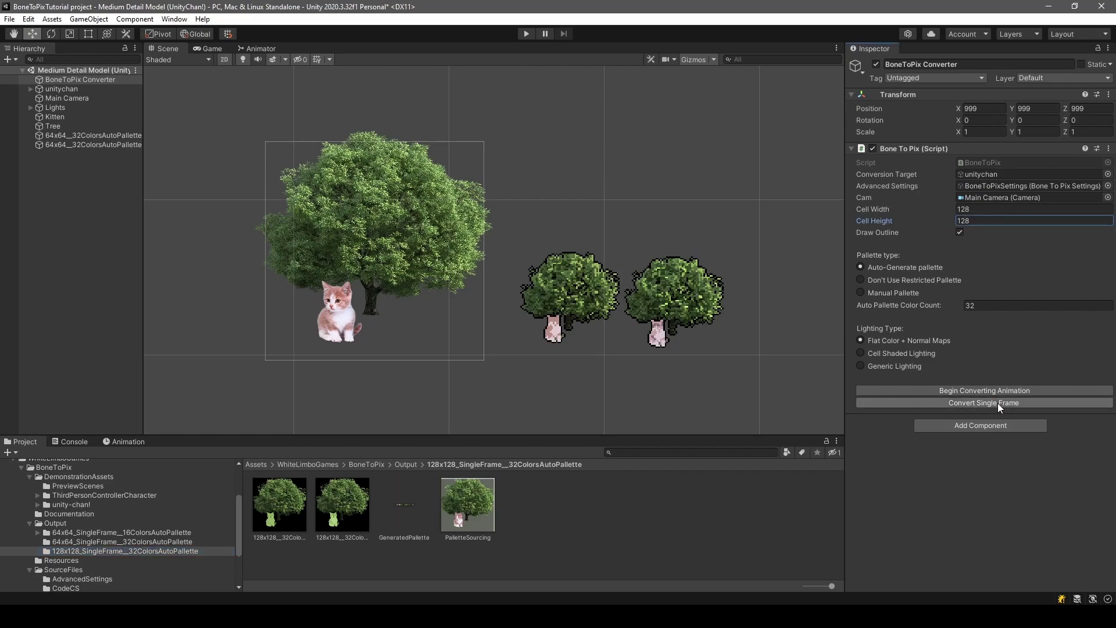
Step: Set the converter's auto palette color count to 64 and convert the single frame three times
click(983, 308)
text(64)
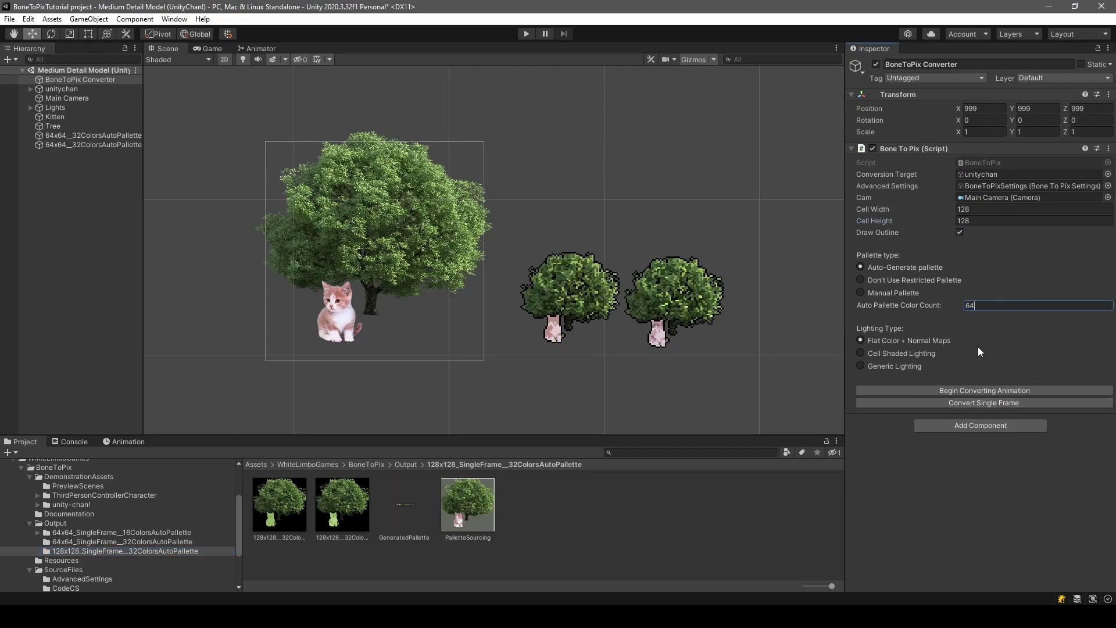
click(988, 402)
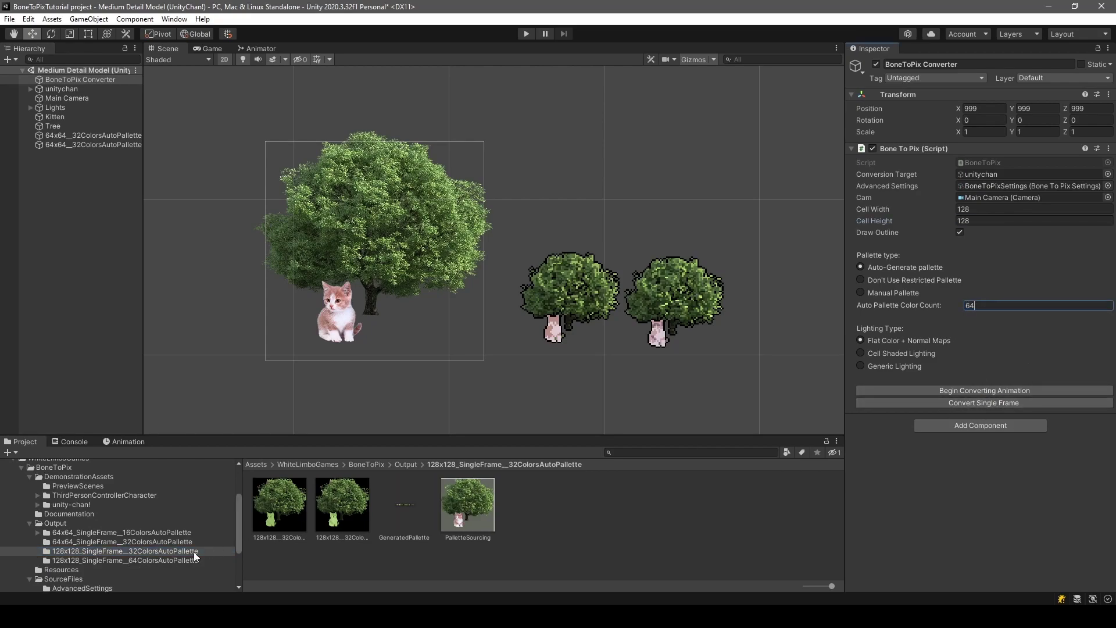
click(912, 404)
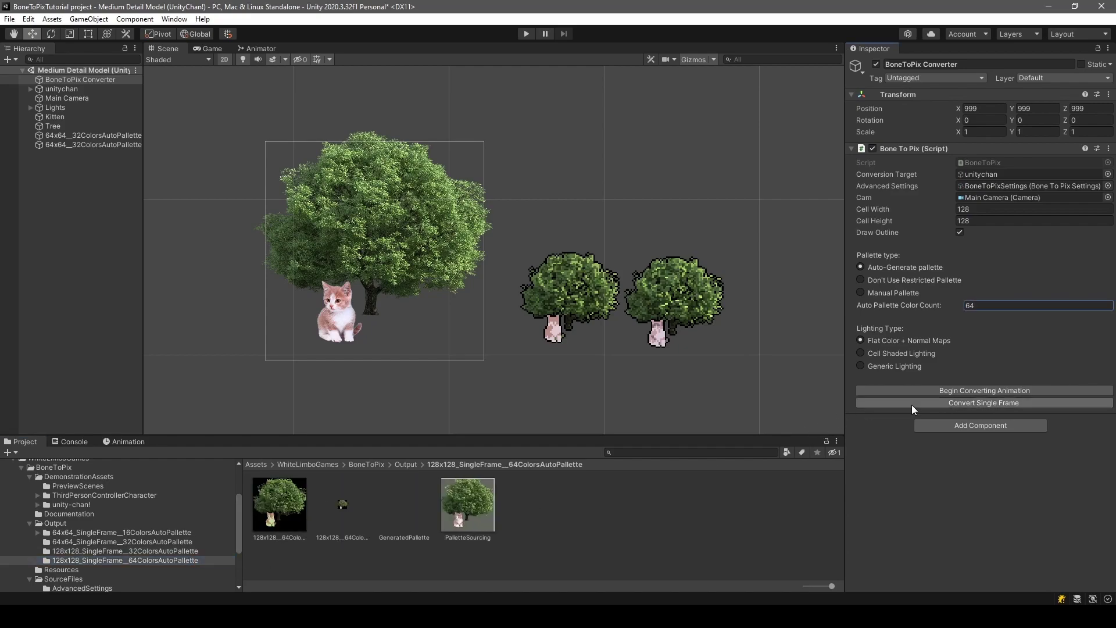
click(911, 405)
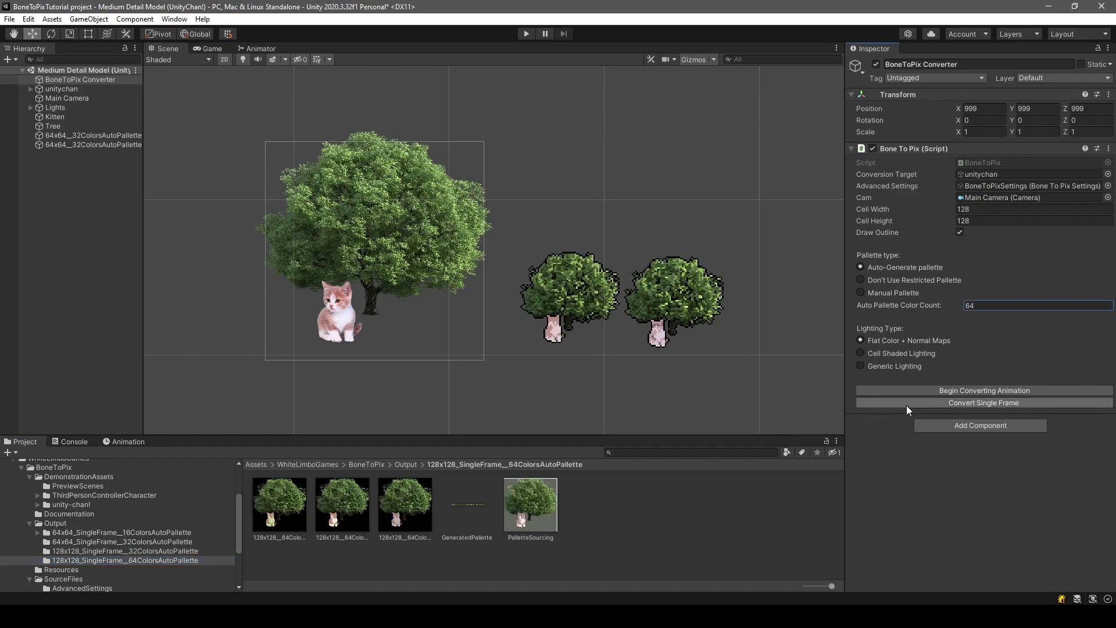
Step: Make the 128x128 64-color SingleFrame_1 image a Sprite (2D and UI), and place it in the scene at about X -13.17, Y 1.66
click(330, 503)
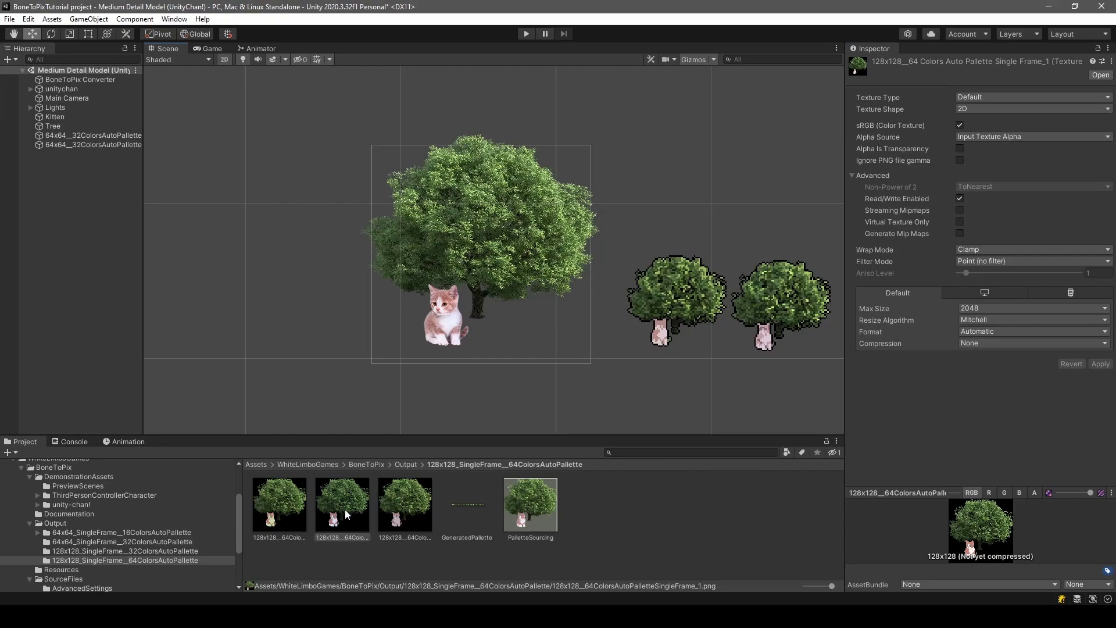
click(995, 96)
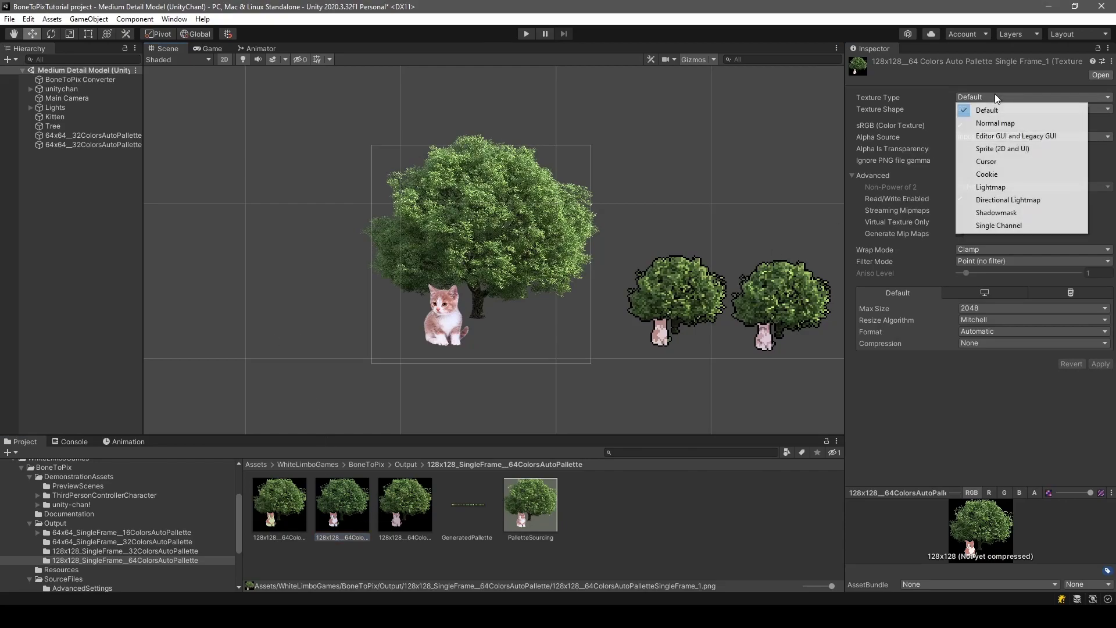
click(1002, 148)
click(1100, 423)
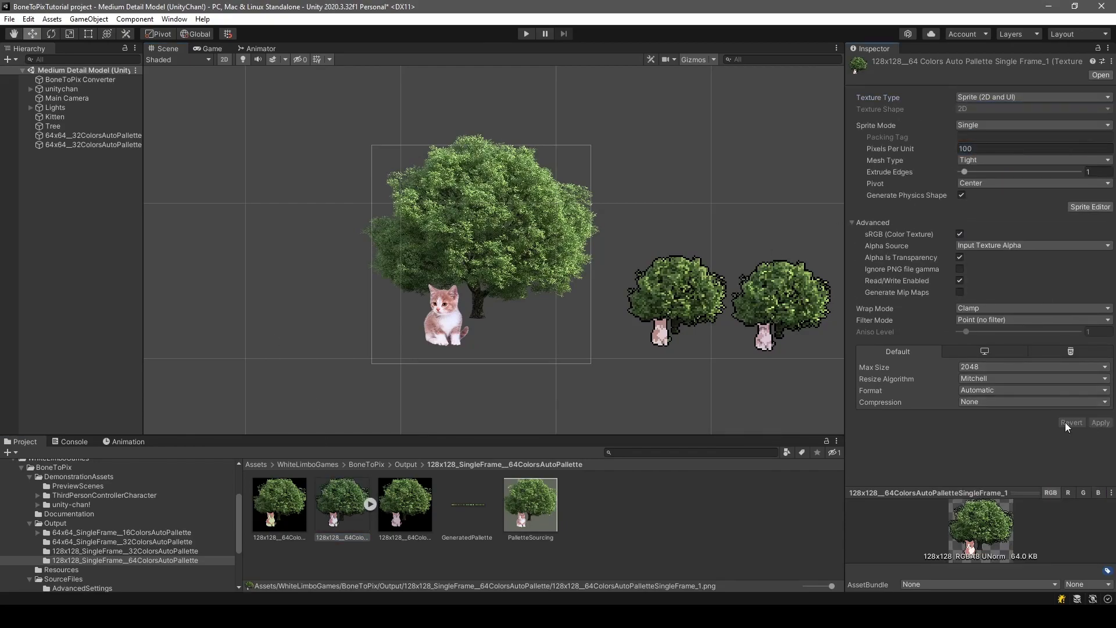
drag(337, 505, 222, 278)
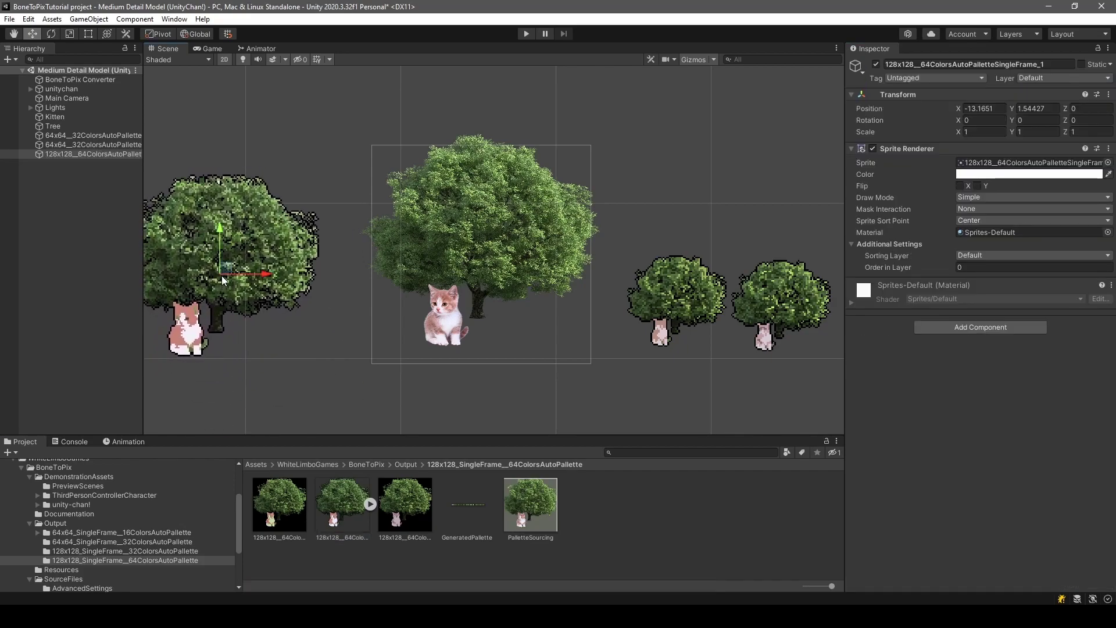
middle_drag(305, 322, 433, 347)
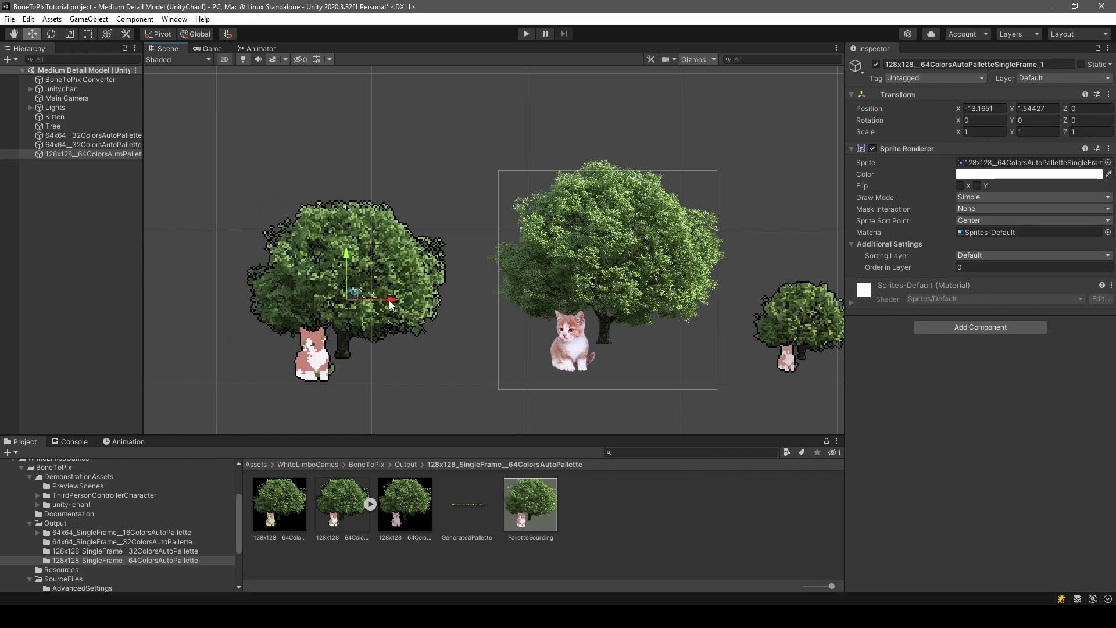
drag(350, 258, 349, 240)
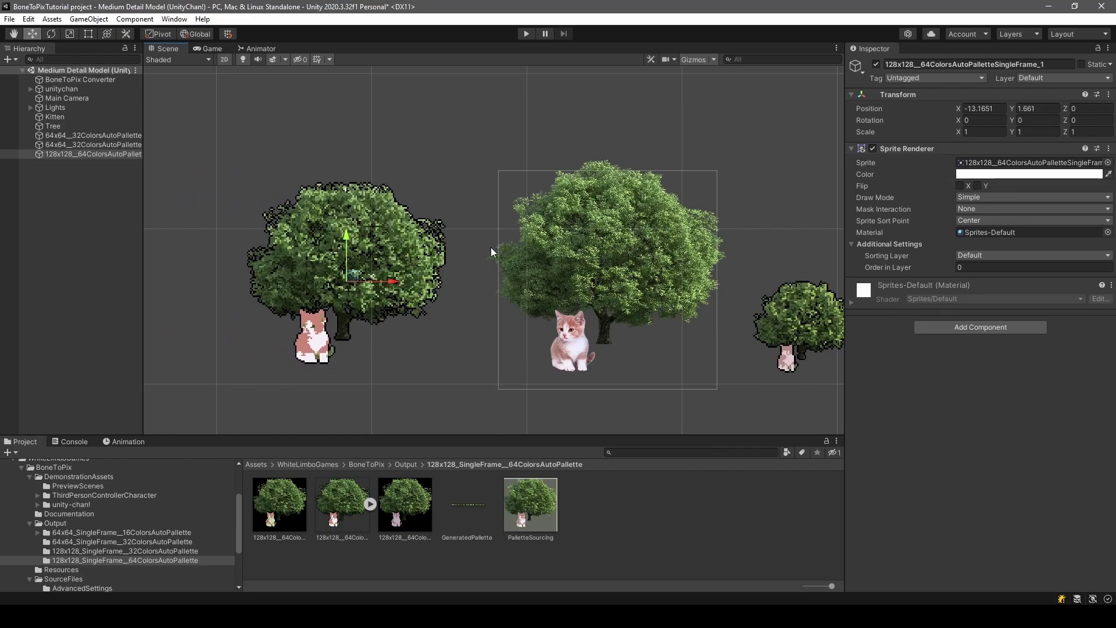
Step: Move the original tree upward out of the camera frame, leaving only the kitten inside it
click(637, 260)
middle_drag(619, 245, 574, 273)
drag(574, 274, 581, 59)
middle_drag(573, 260, 524, 209)
Step: Delete the 128x128 sprite and both 64x64 pixel-art sprites from the scene
click(215, 251)
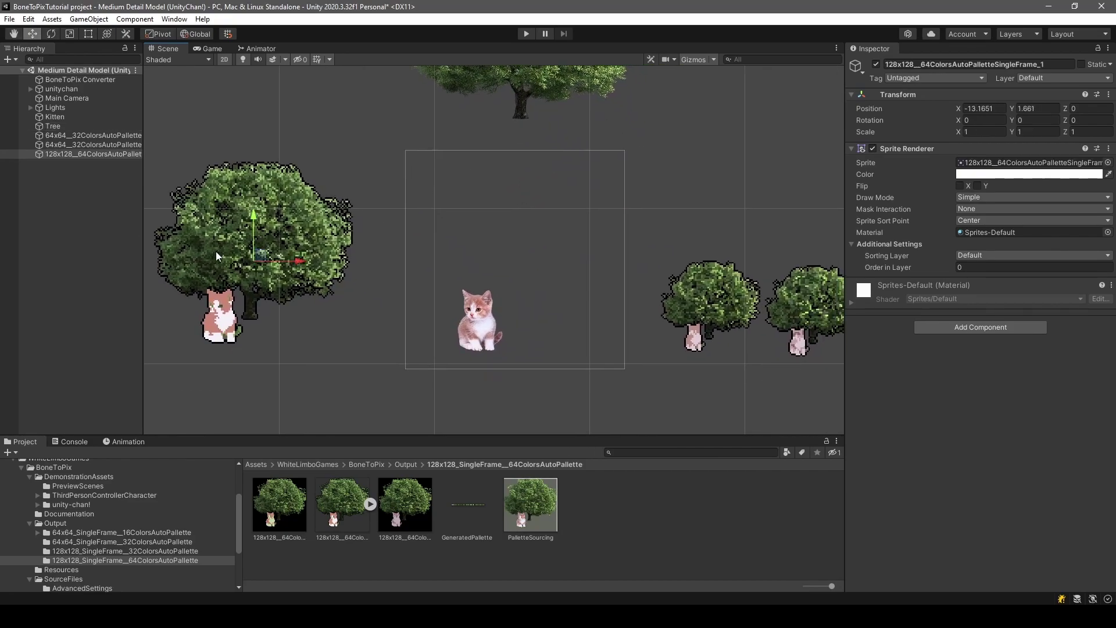
key(Delete)
middle_drag(423, 288, 331, 269)
click(650, 290)
key(Delete)
click(713, 290)
key(Delete)
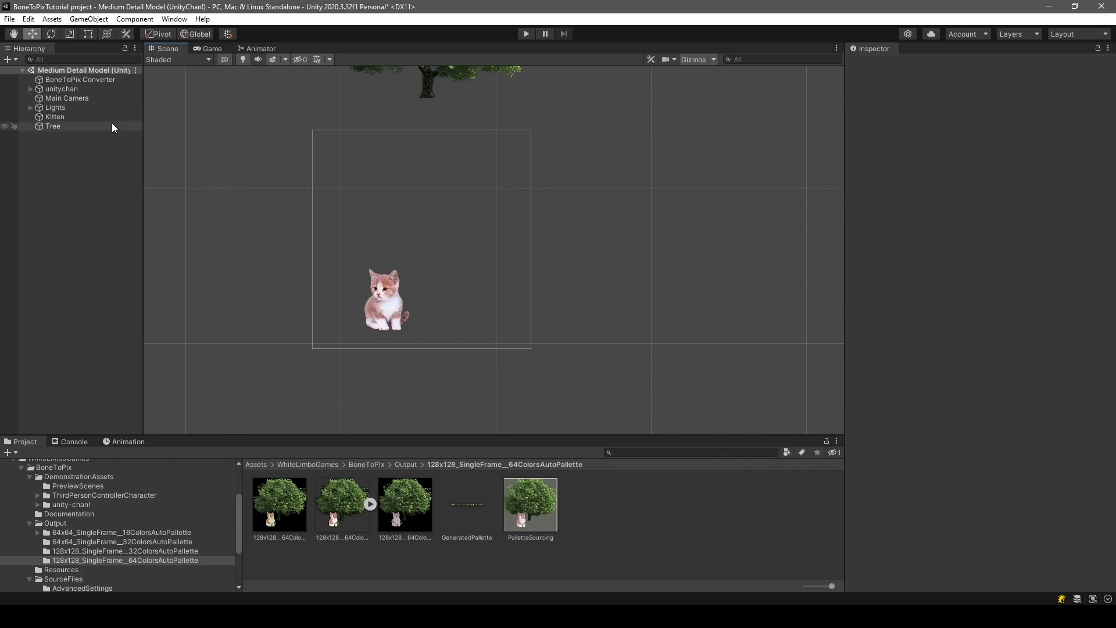
Step: Set the BoneToPix Converter's cell width and cell height back to 64
click(78, 80)
click(1010, 218)
text(64)
click(993, 210)
middle_drag(540, 253, 565, 257)
click(96, 80)
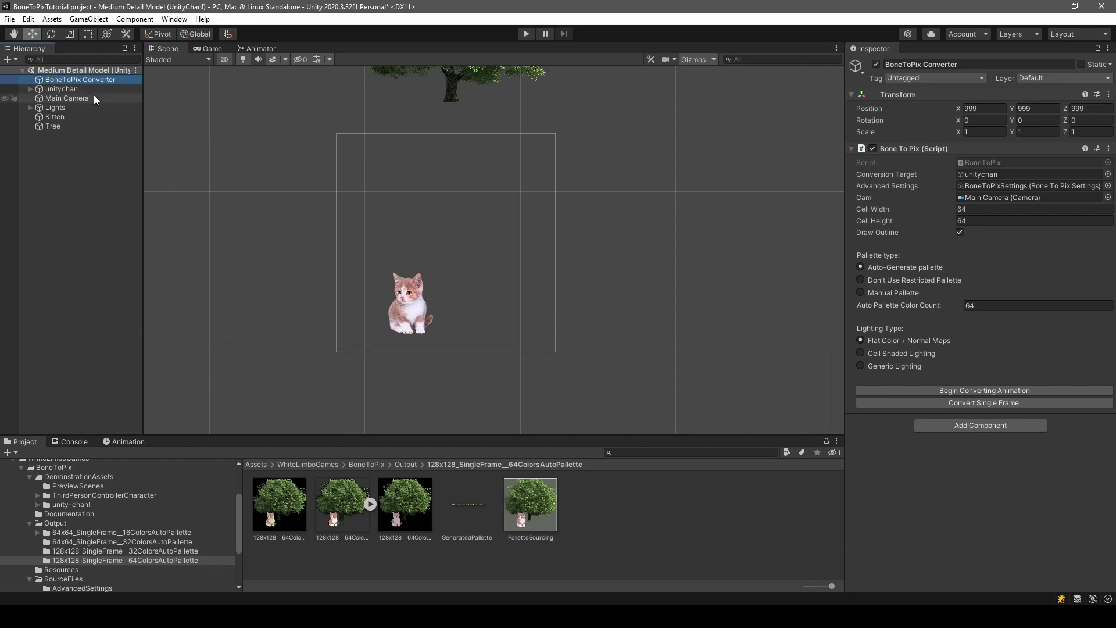
Step: Scale the Kitten to 0.25 in X and Y, and center it in the camera frame at about X -11.47, Y 1.67
click(64, 117)
click(987, 134)
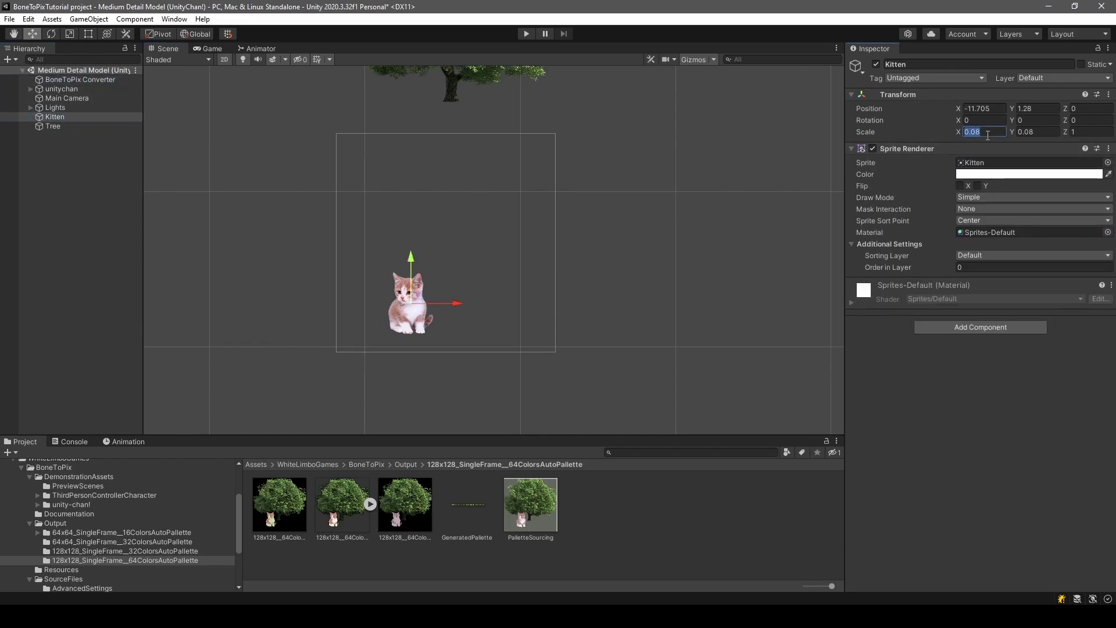
text(0.25)
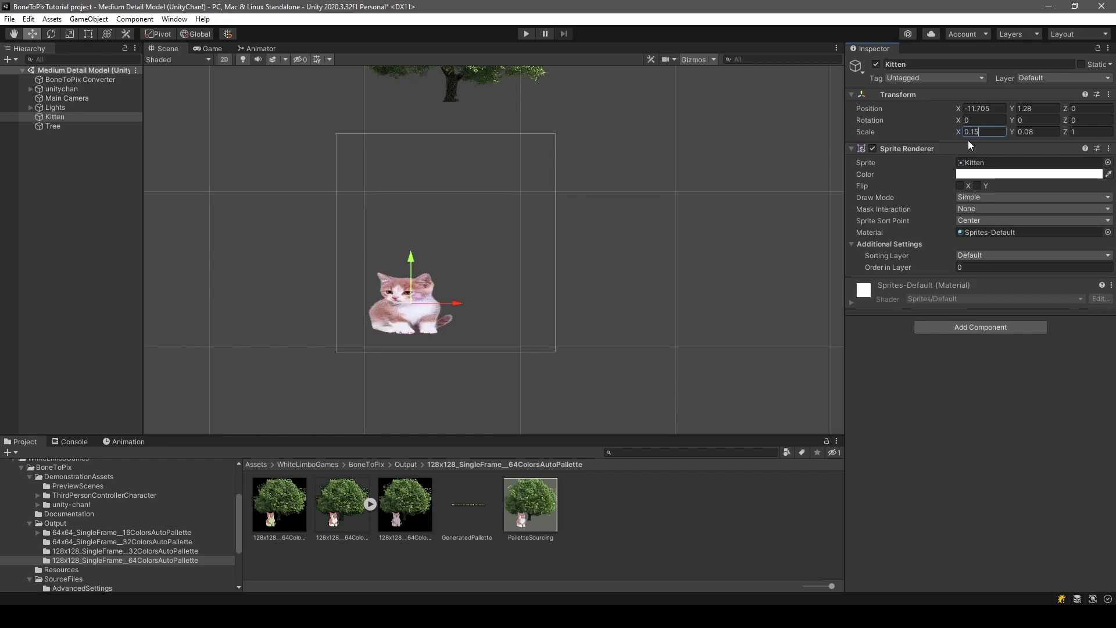
key(Tab)
text(0.25)
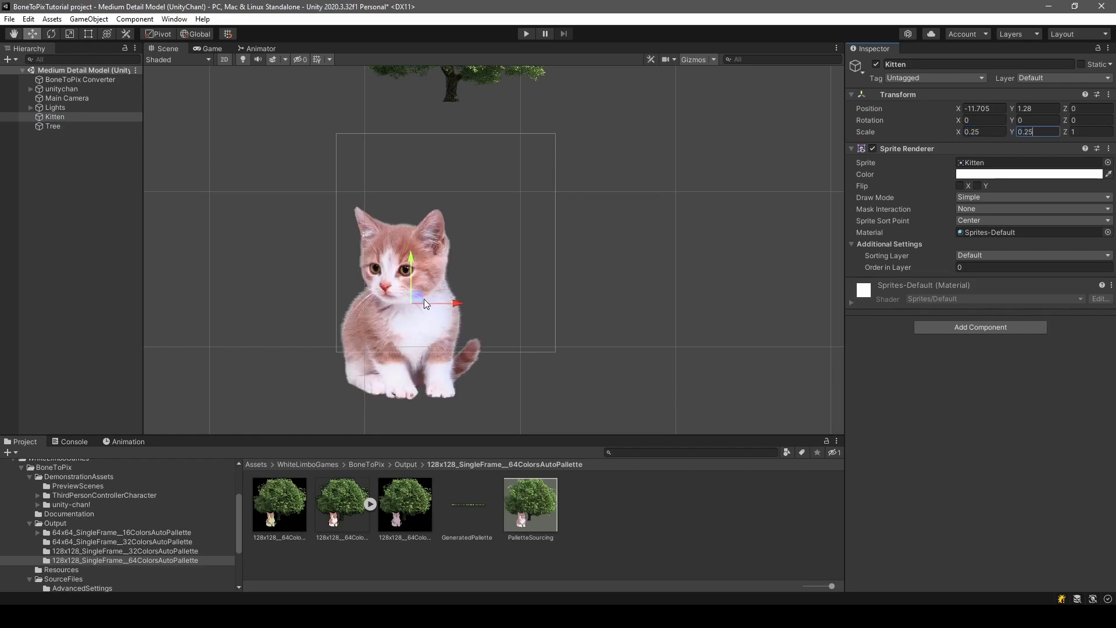
drag(420, 297, 462, 235)
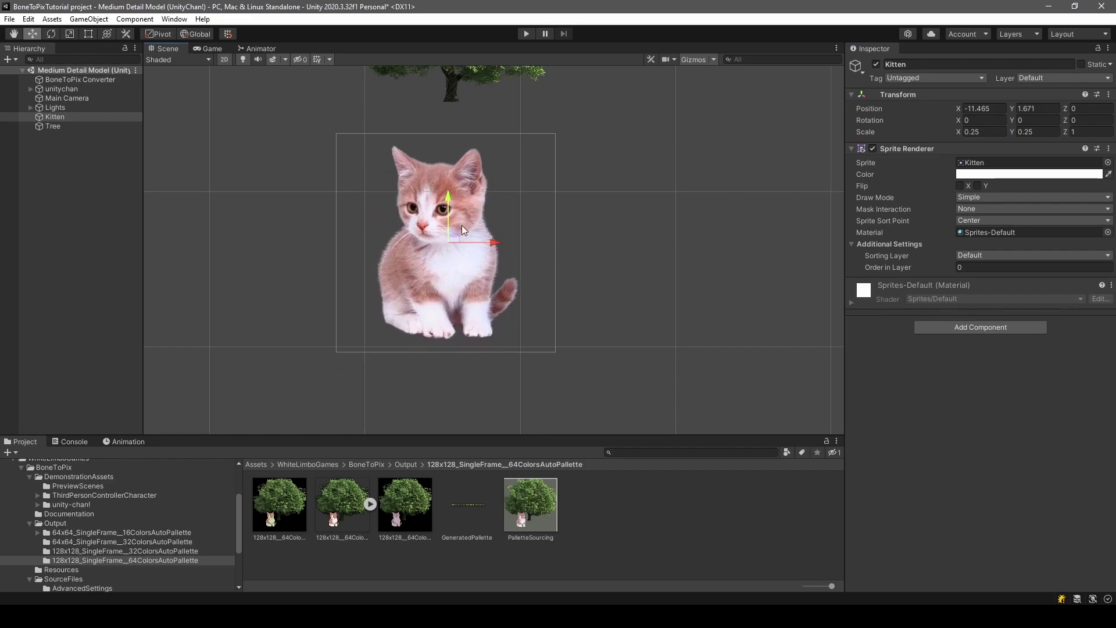
Step: Set the converter's auto palette color count to 32, convert a single frame of the kitten, and open the 64x64 32-color output folder
click(93, 79)
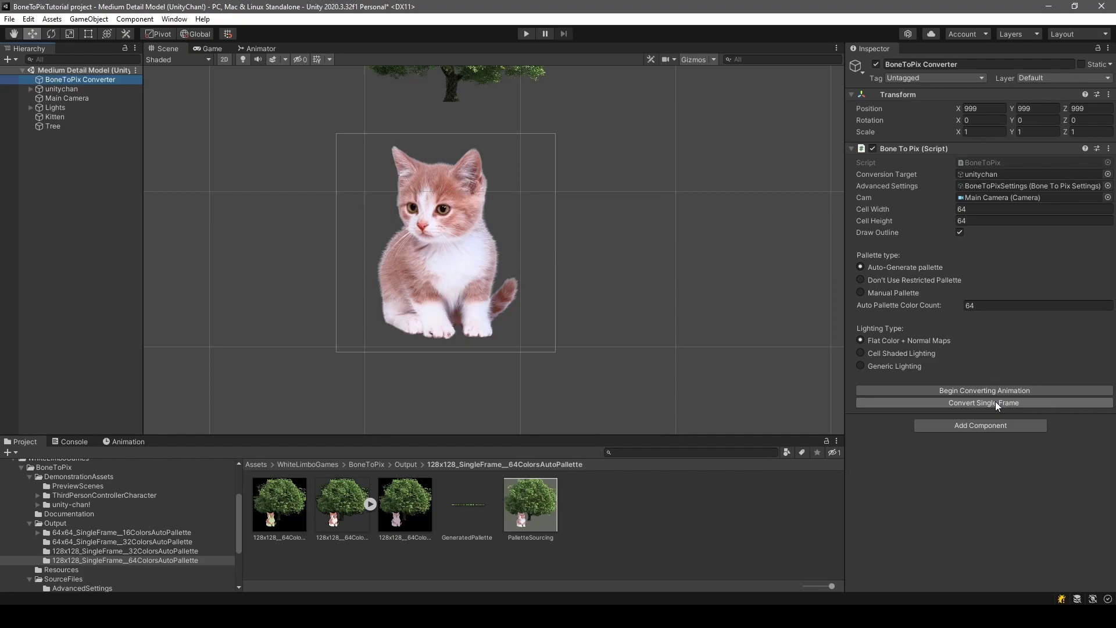
click(1005, 305)
text(32)
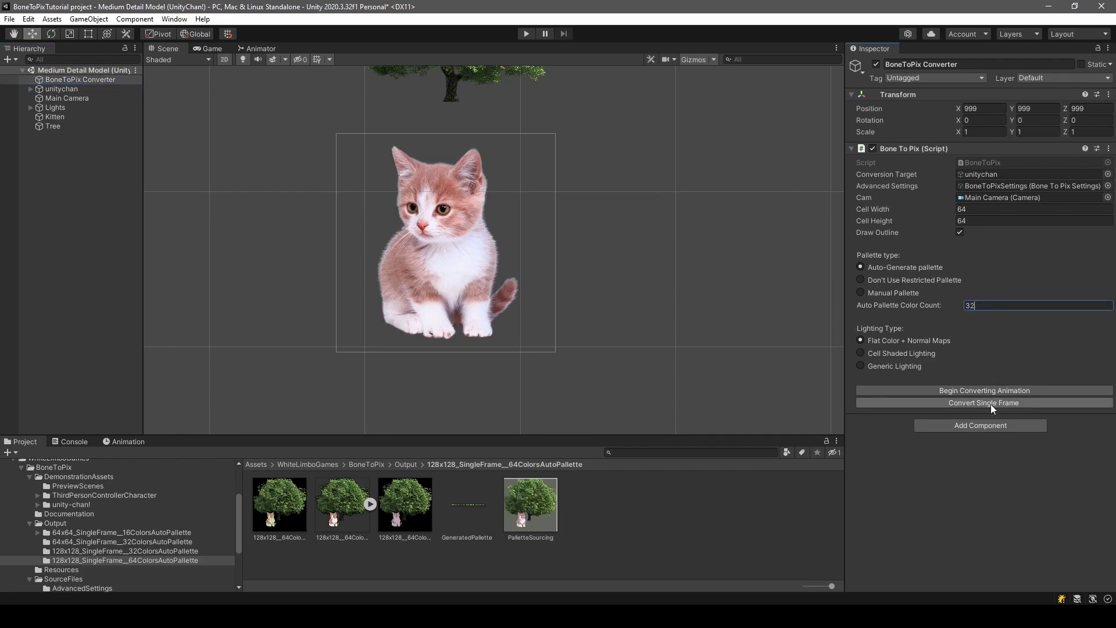
click(992, 404)
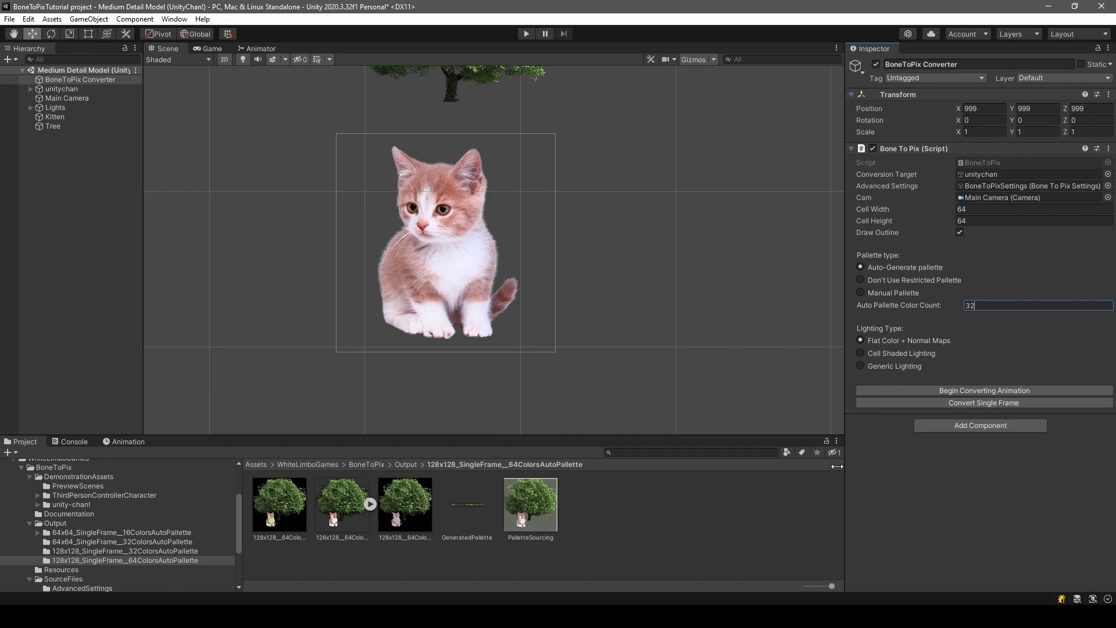
click(174, 545)
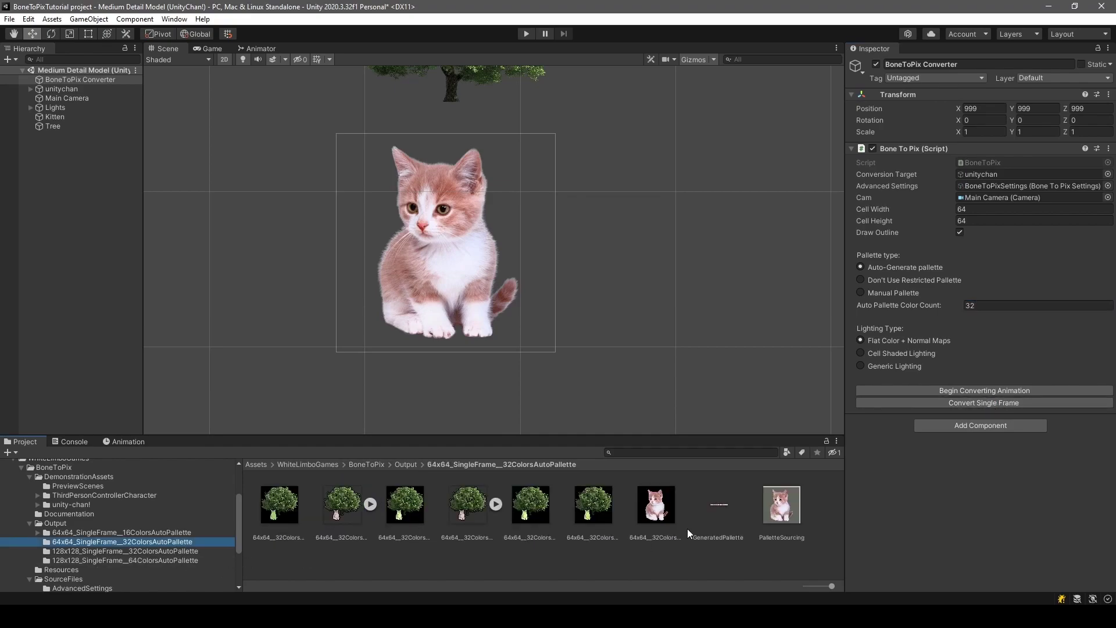
Step: Make the converted kitten image SingleFrame_6 a Sprite (2D and UI), and place it beside the original at about X -10.48, Y 1.66
click(656, 505)
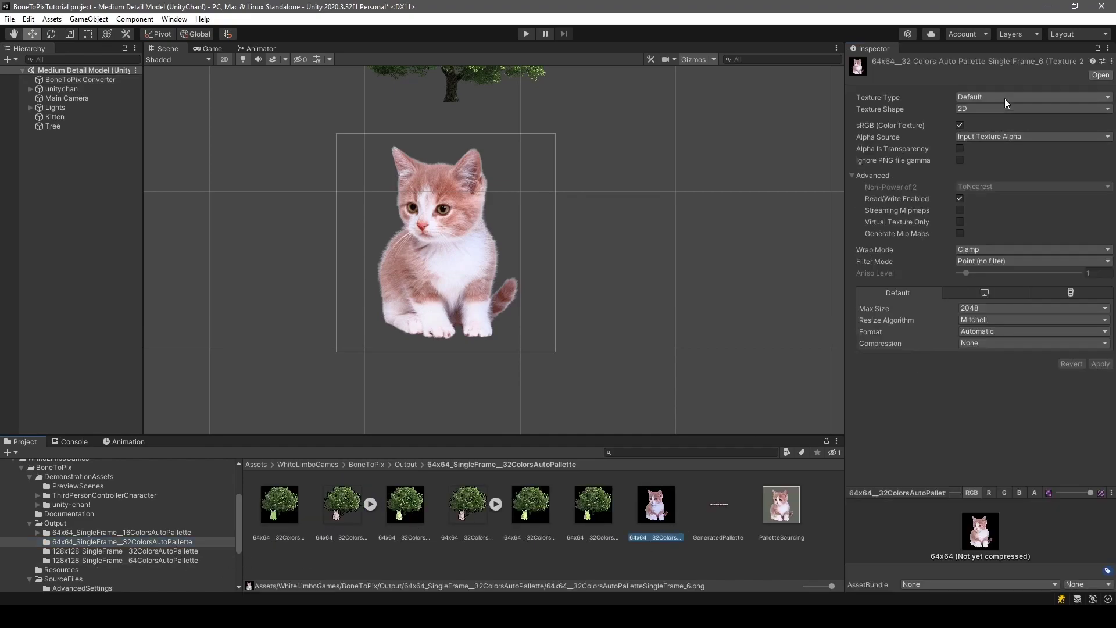
click(1008, 99)
click(1009, 149)
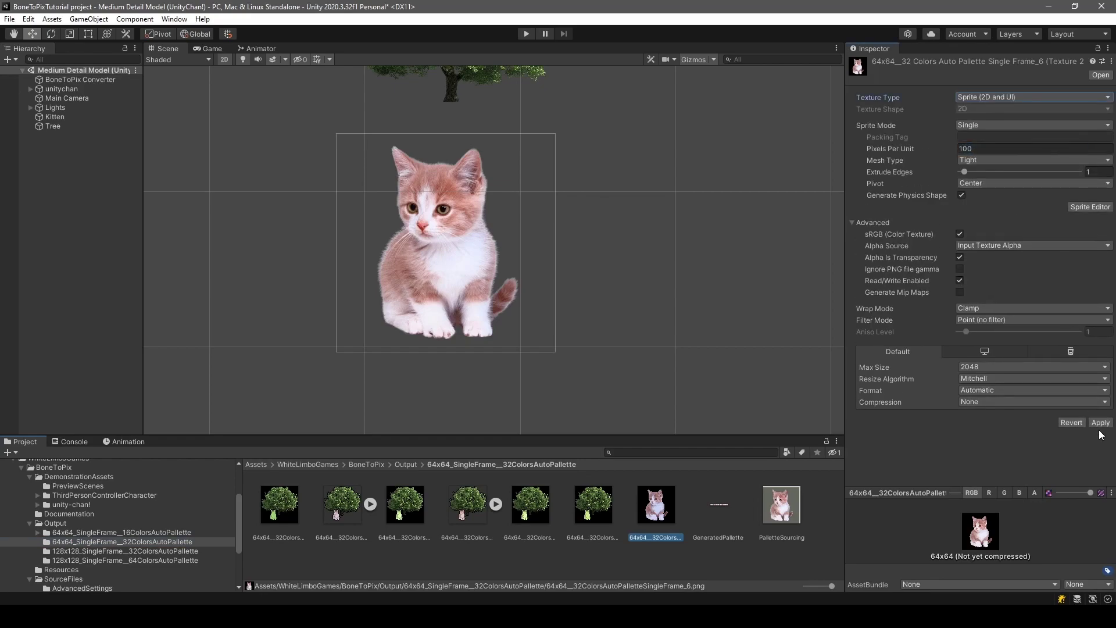
click(1100, 422)
drag(662, 498, 651, 256)
scroll(663, 249, up, 3)
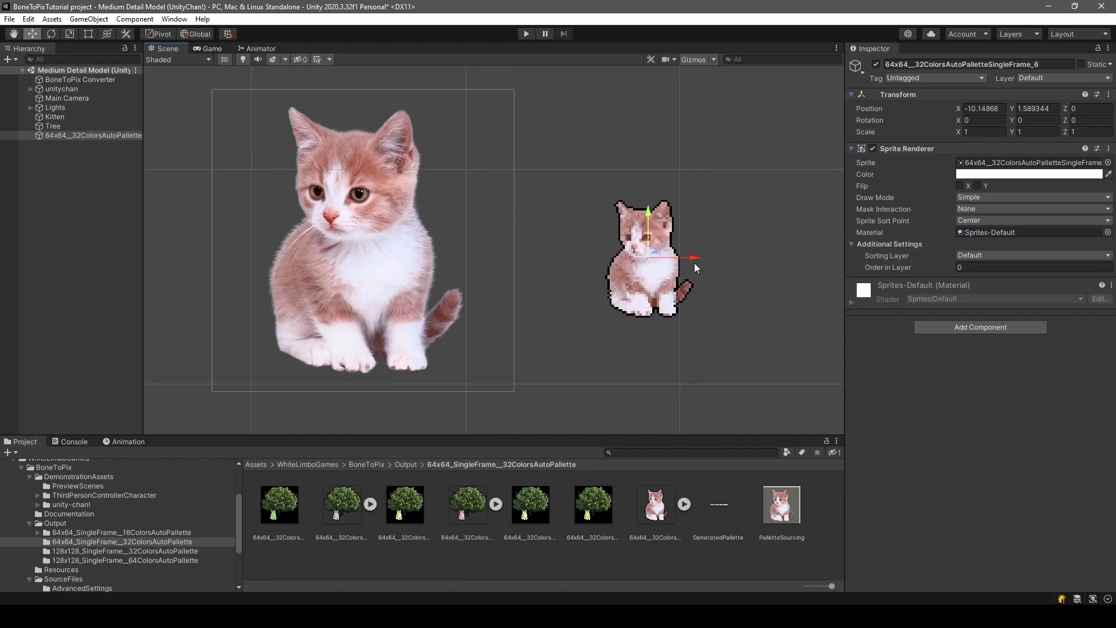
scroll(697, 264, up, 2)
drag(645, 256, 552, 236)
scroll(581, 262, down, 2)
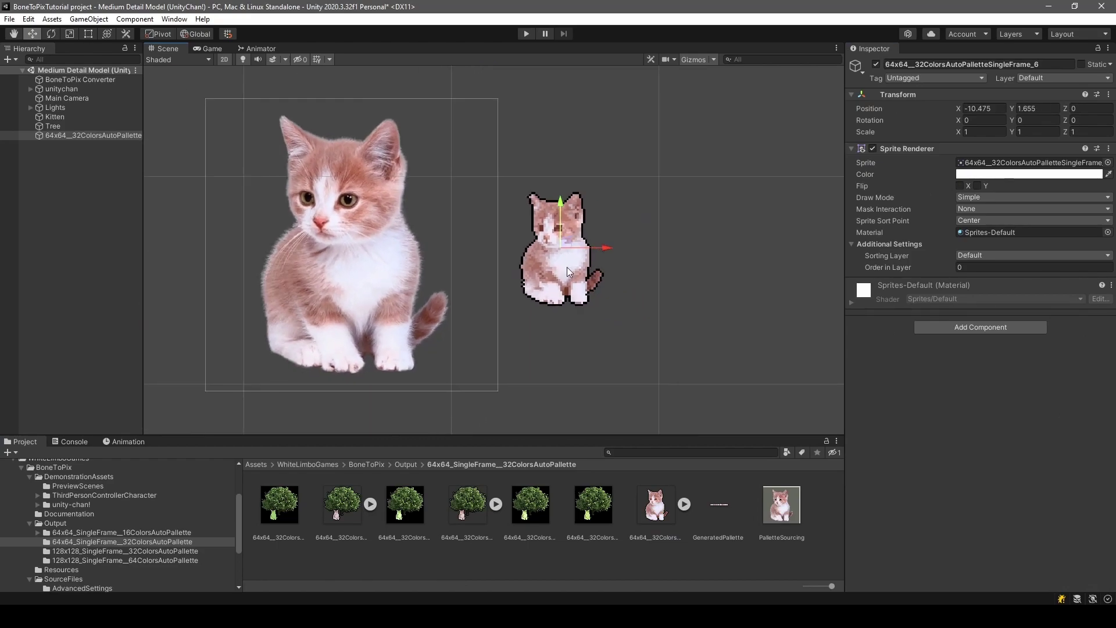
Step: Set the converter's auto palette color count to 16 and convert a single frame of the kitten
click(80, 79)
click(985, 308)
text(16)
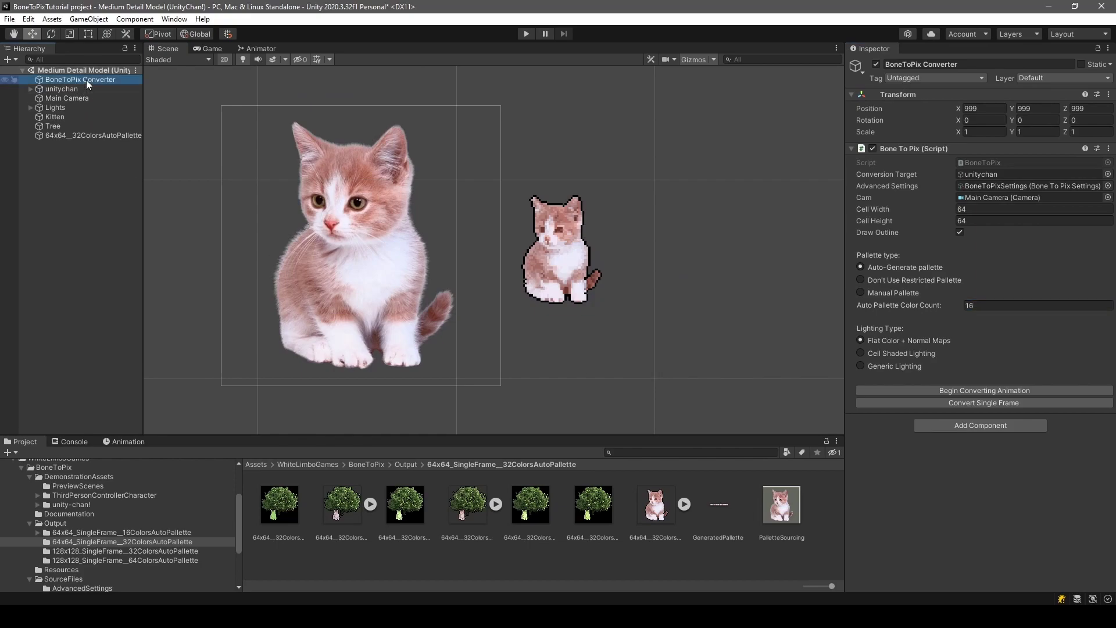
click(1005, 403)
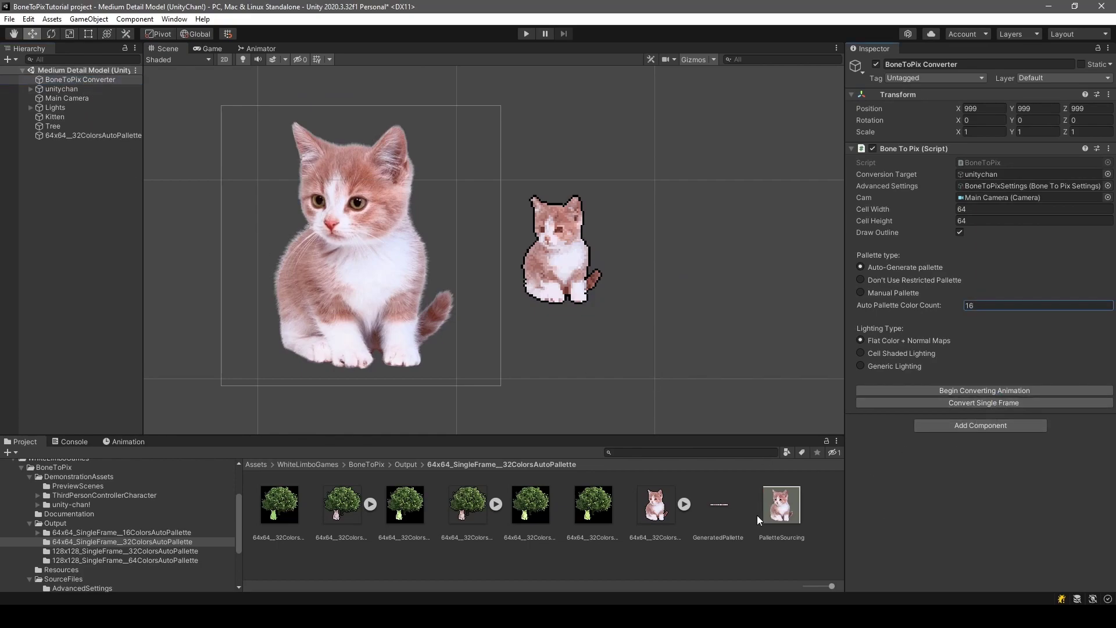
Step: Convert a single frame of the kitten and open the 64x64 16-color output folder
click(972, 403)
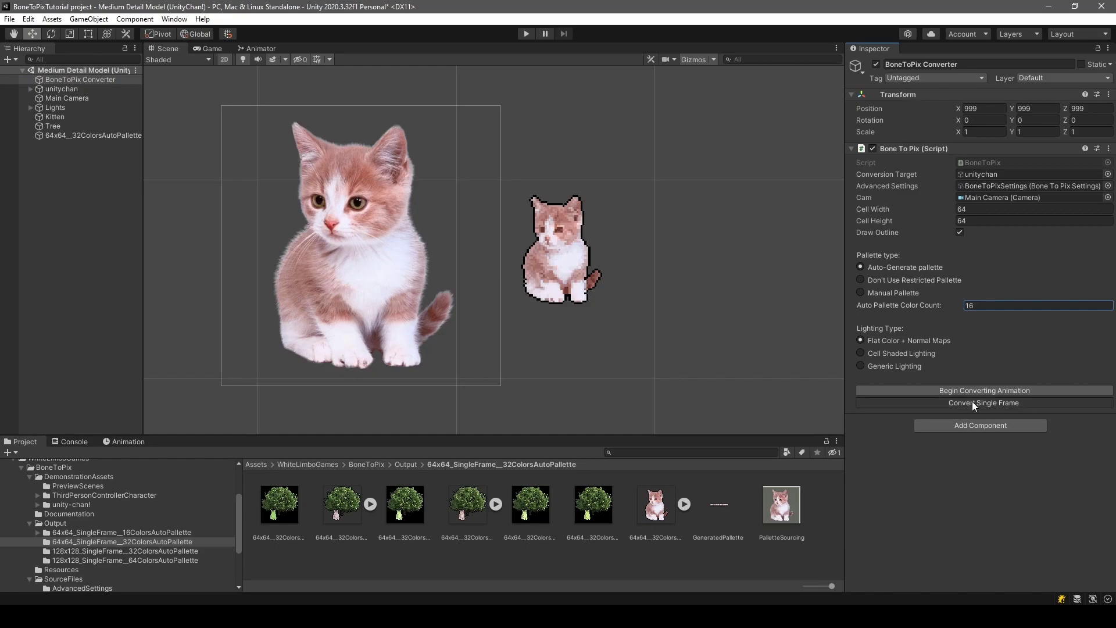
click(180, 532)
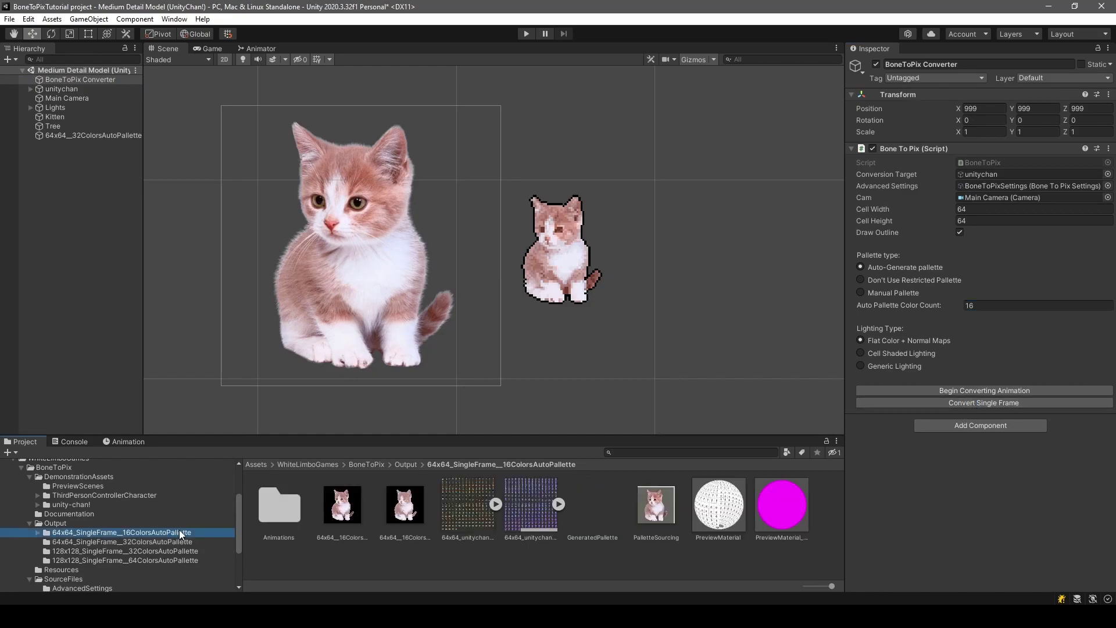
Step: Make the 16-color image SingleFrame_0 a Sprite (2D and UI), and place it beside the 32-color kitten at about X -9.85, Y 1.67
click(343, 510)
click(986, 96)
click(1000, 133)
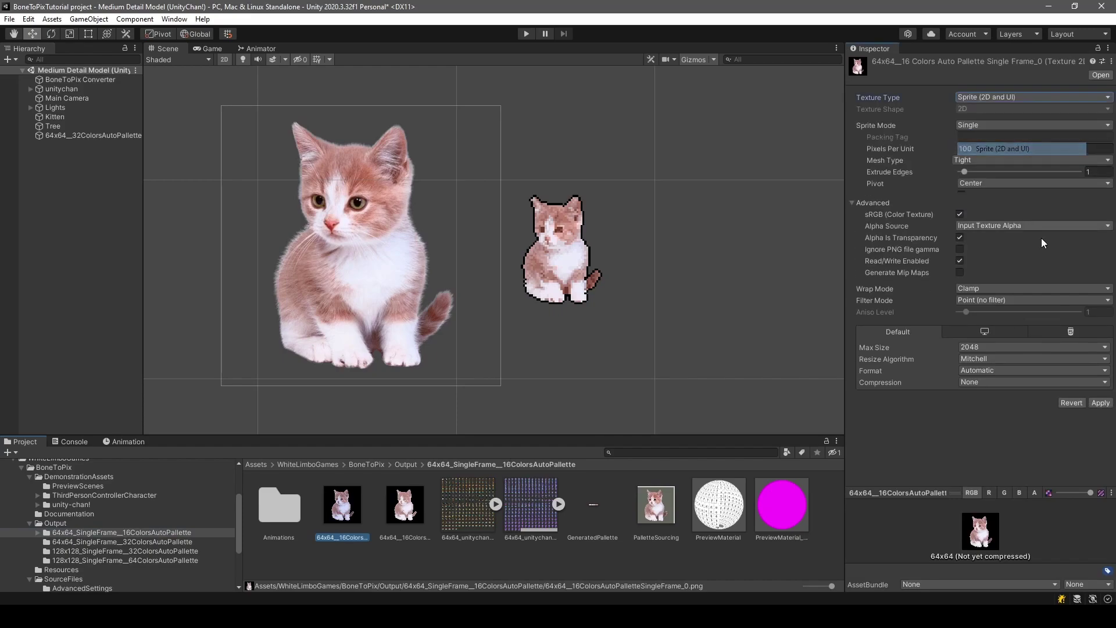
click(1099, 423)
drag(342, 505, 678, 256)
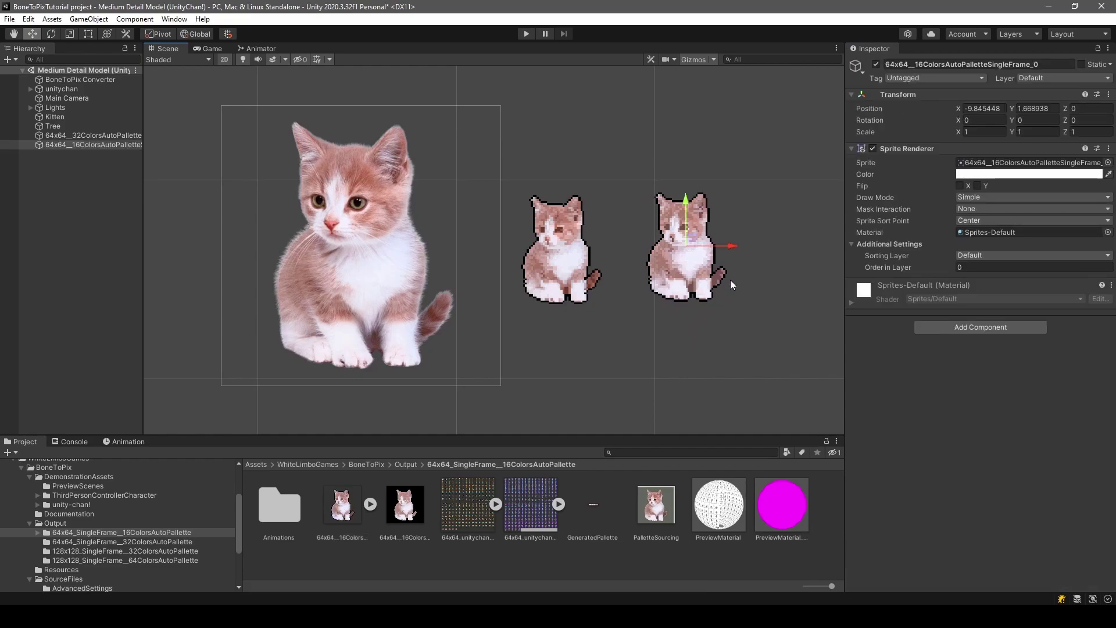
scroll(662, 264, up, 3)
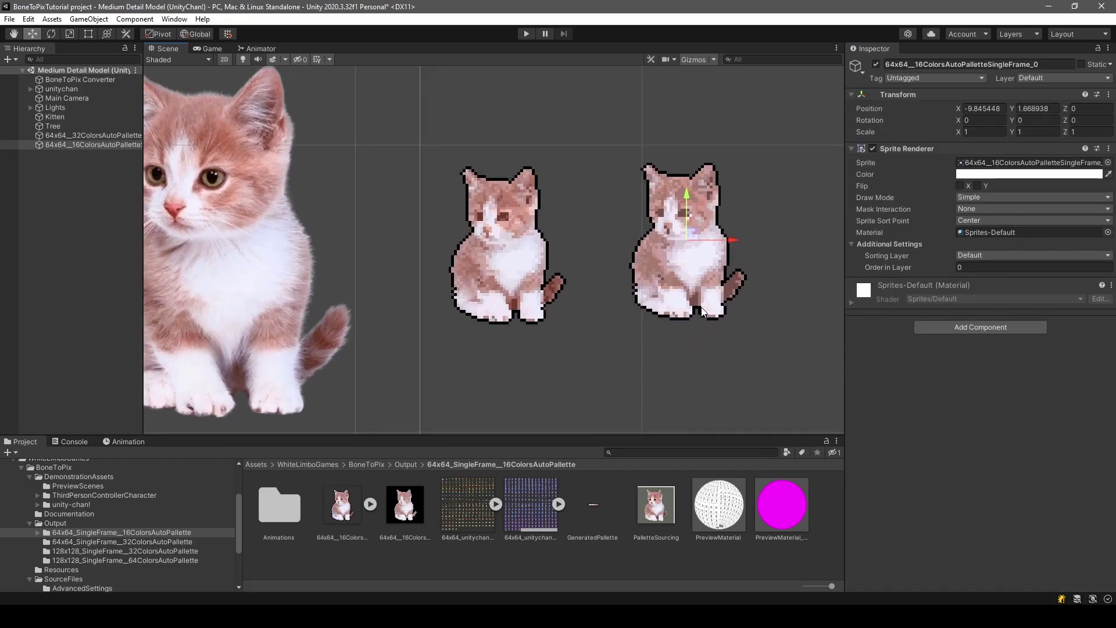
scroll(698, 284, down, 3)
middle_drag(571, 316, 587, 309)
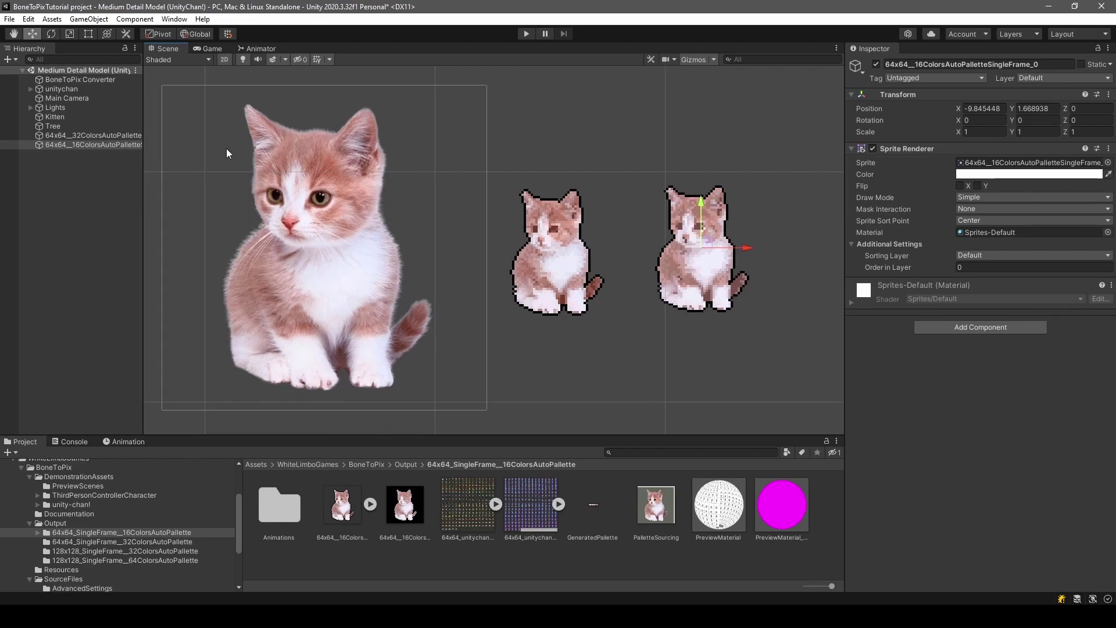
scroll(482, 406, down, 2)
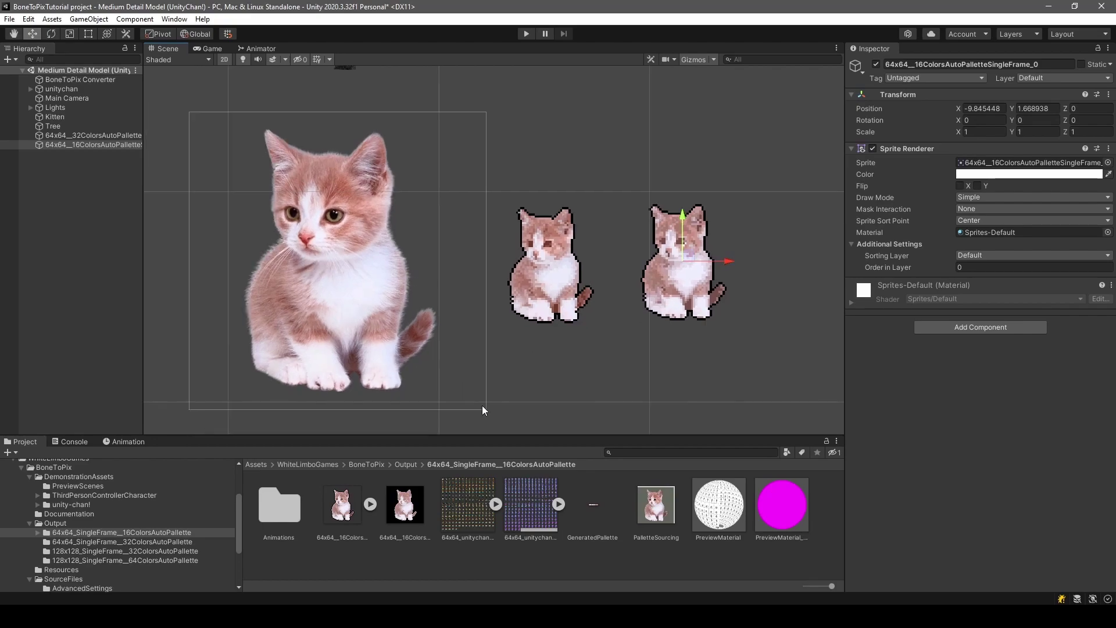
Step: Open the converter's advanced settings, BoneToPixSettings, and set the outline color to bright red
click(85, 82)
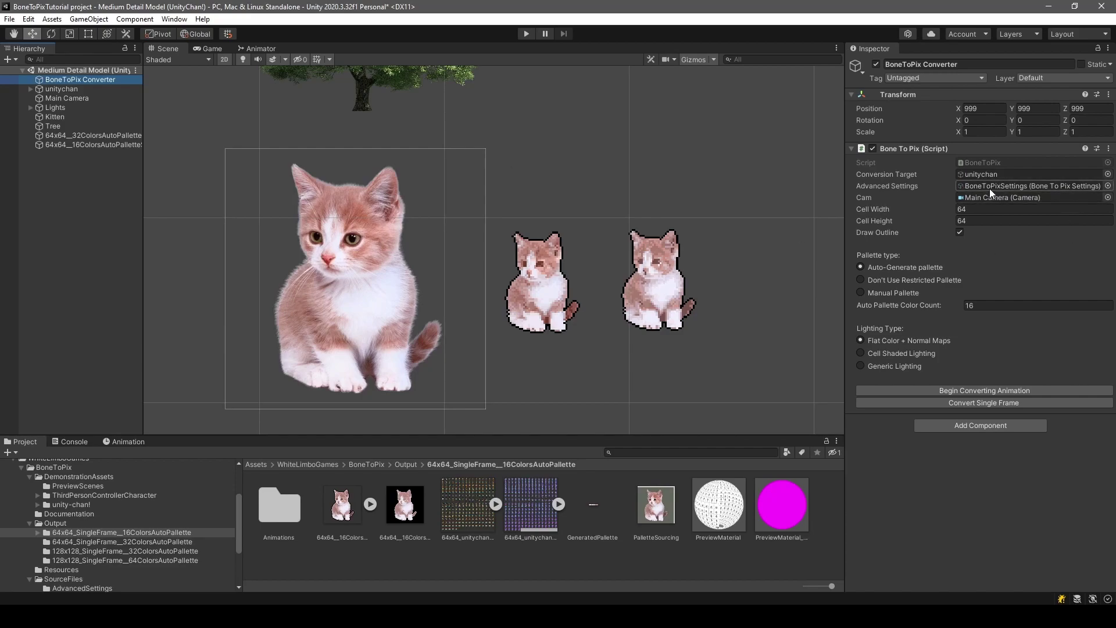
drag(846, 182, 832, 183)
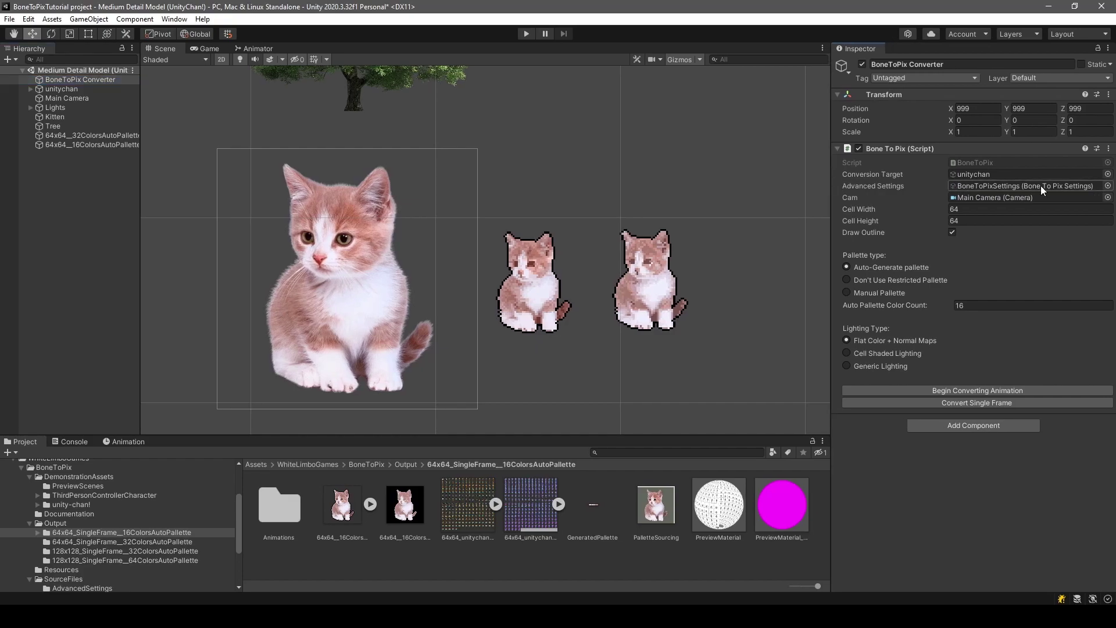
double_click(1040, 186)
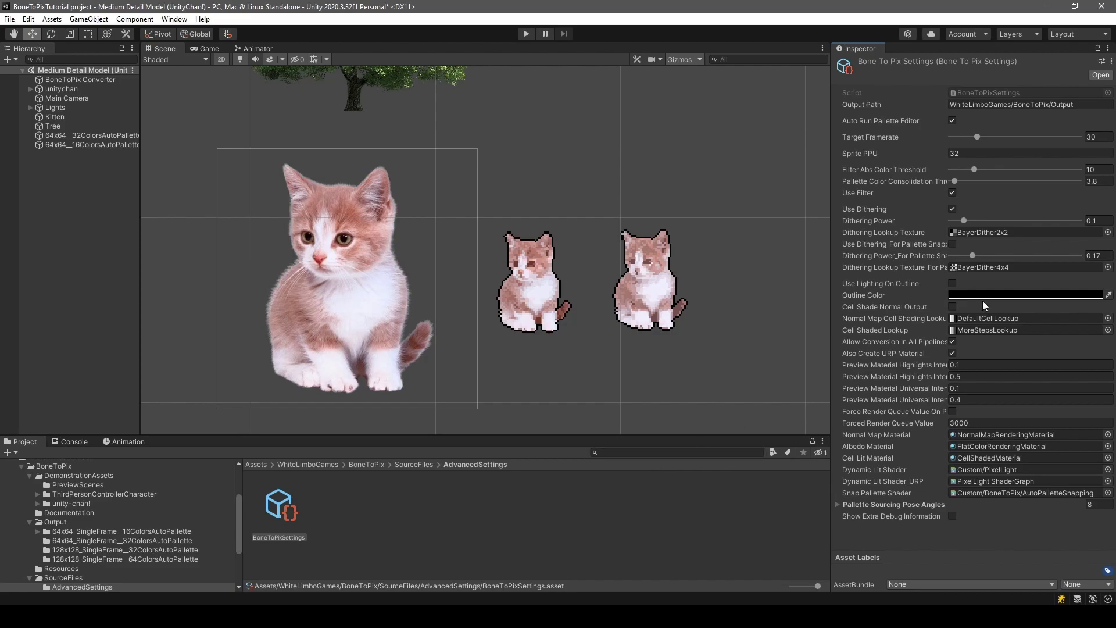
click(968, 296)
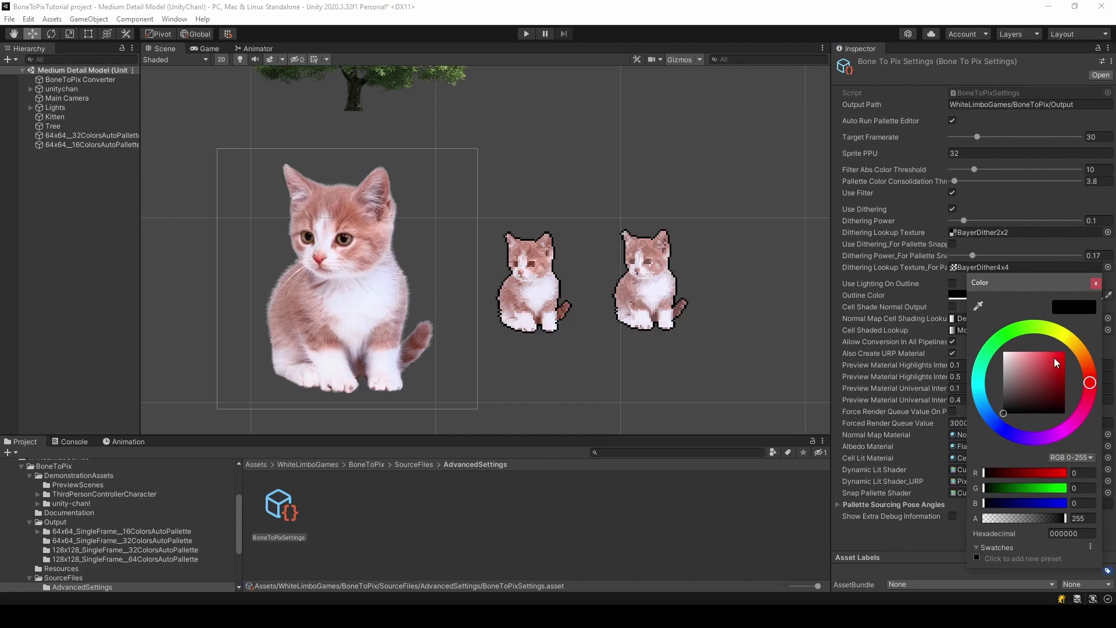
drag(1030, 390, 1073, 344)
click(1096, 284)
Step: Convert single frames of the kitten with the red outline and inspect the new images in the 64x64 16-color output folder
click(80, 79)
click(975, 402)
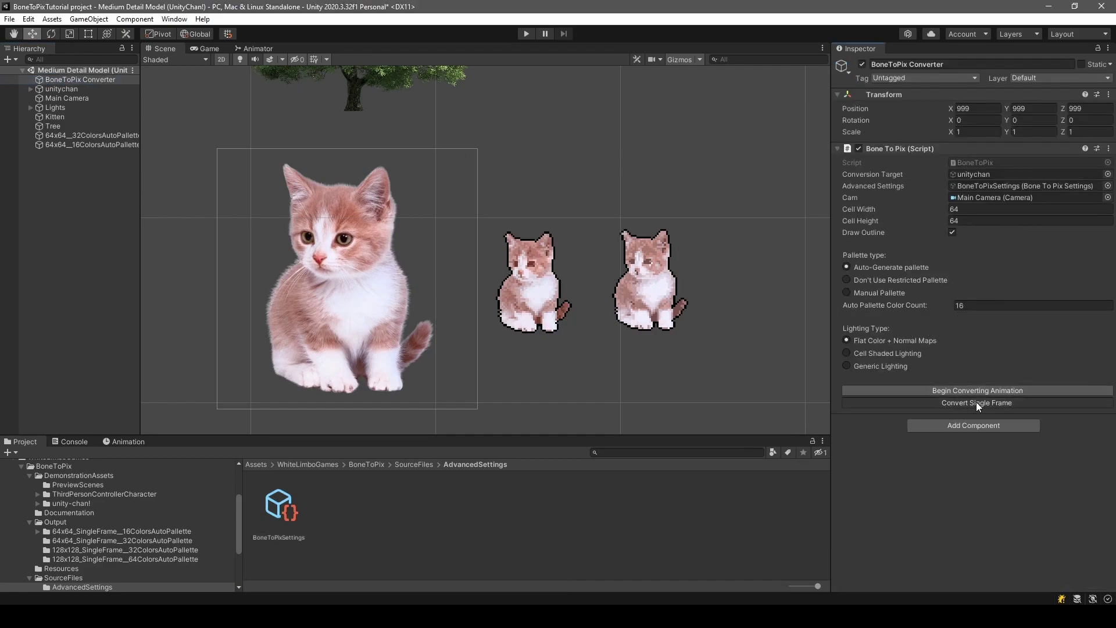
click(169, 541)
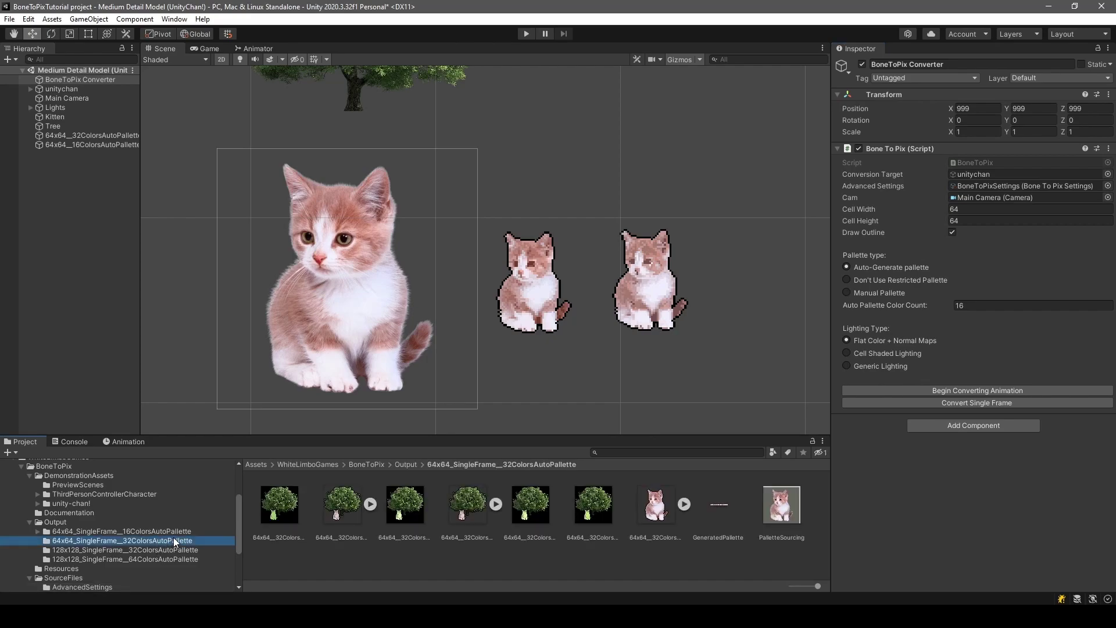
click(928, 402)
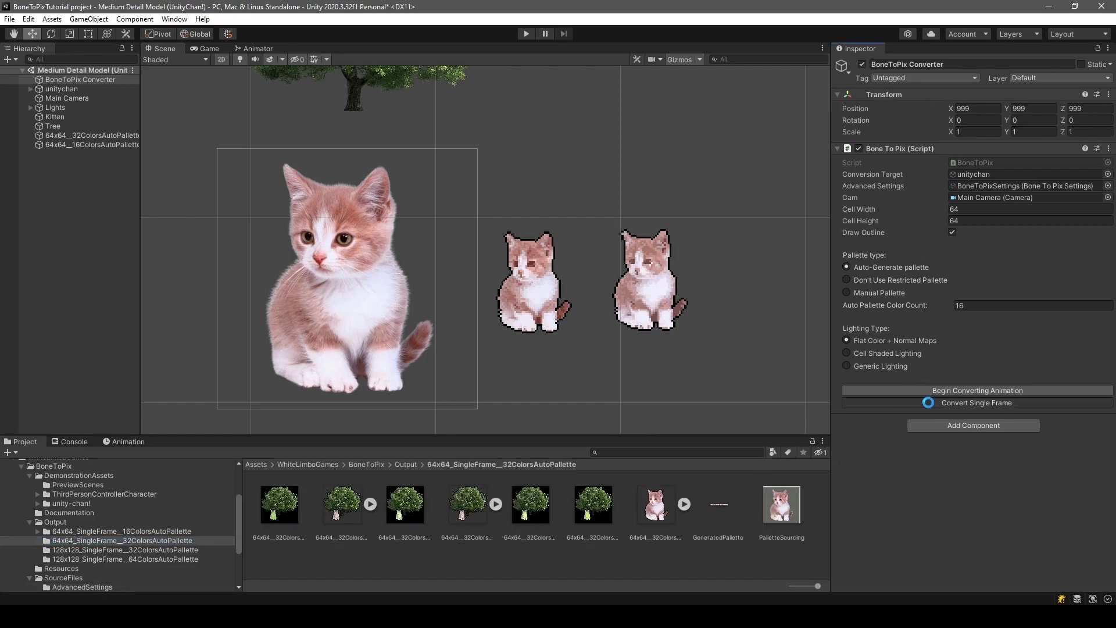
click(178, 533)
click(529, 503)
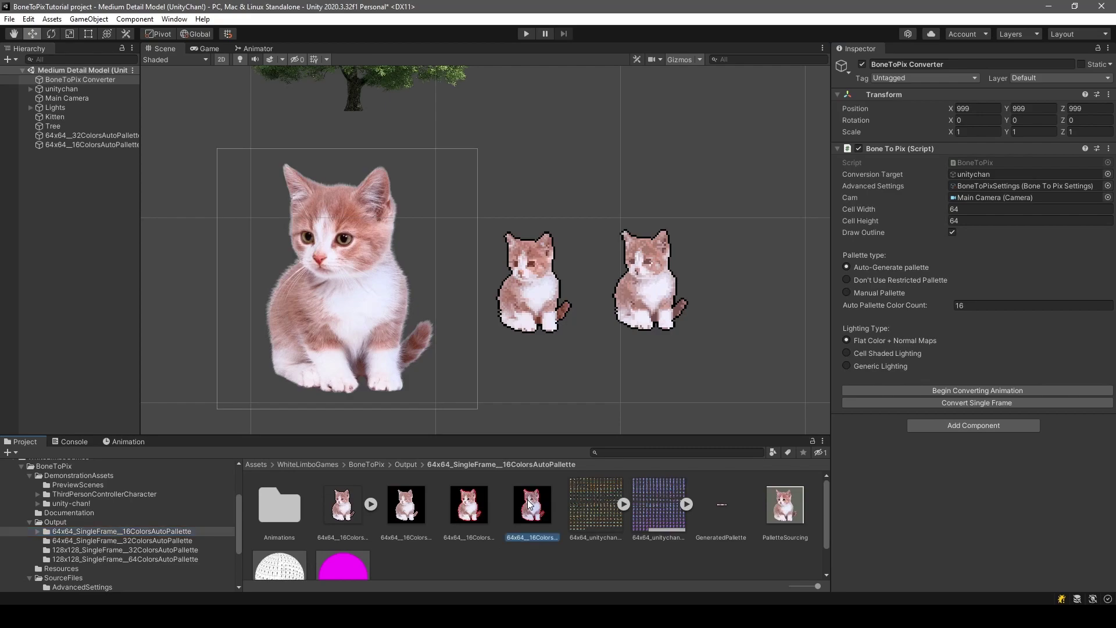
click(486, 520)
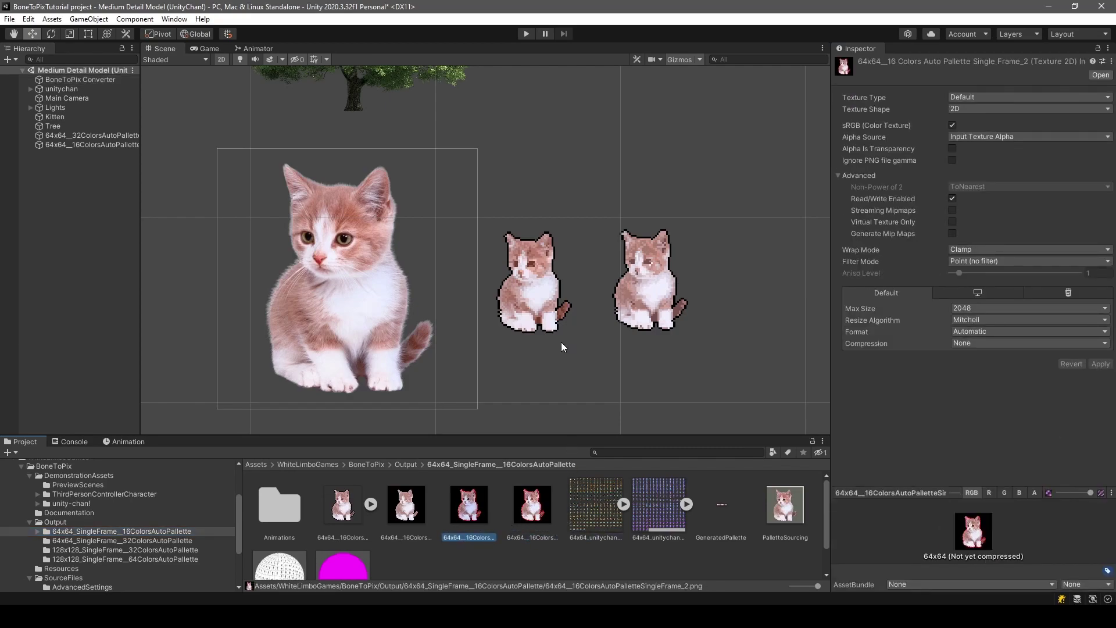
Step: Search the project for "documen" and open the Documentation folder
scroll(483, 320, down, 2)
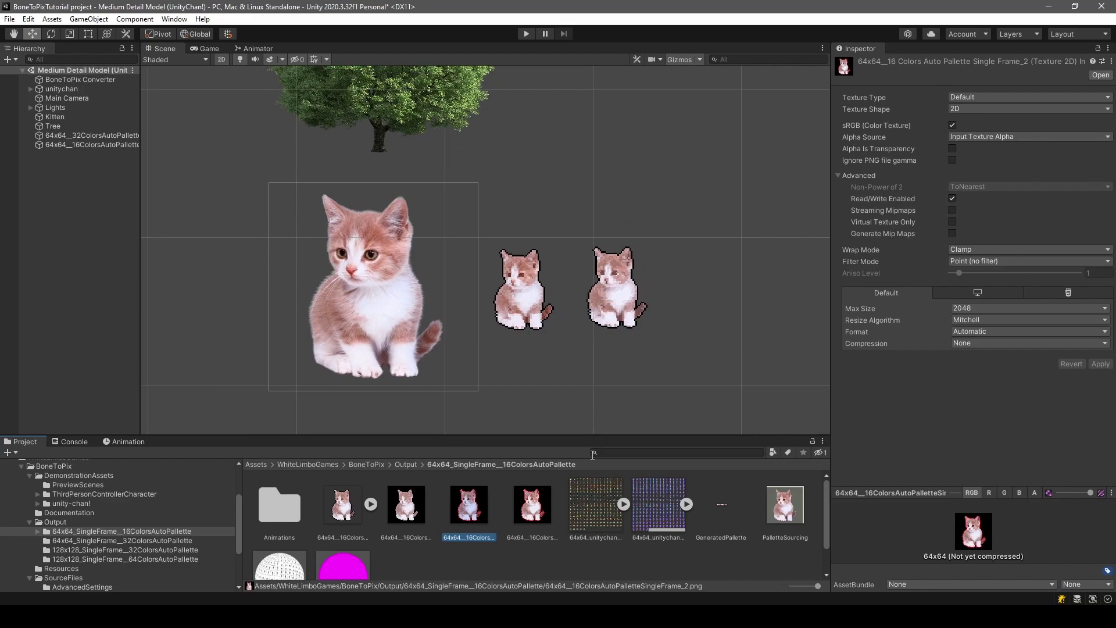
click(661, 452)
text(docum)
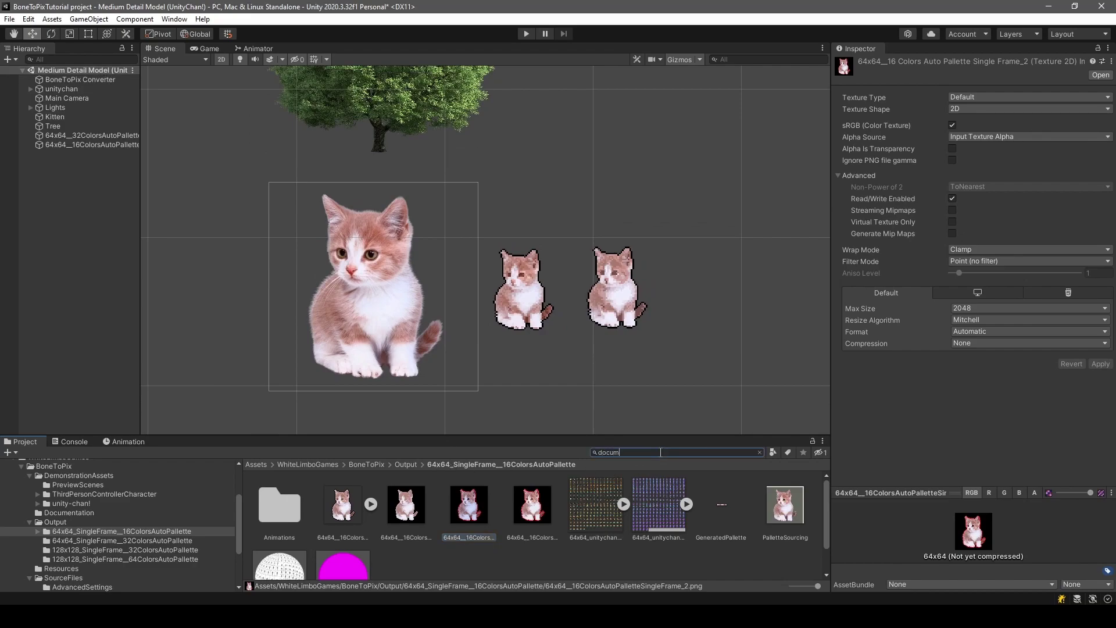
text(enttaio)
key(BackSpace)
key(BackSpace)
key(BackSpace)
key(BackSpace)
key(BackSpace)
key(BackSpace)
key(BackSpace)
key(BackSpace)
key(BackSpace)
key(BackSpace)
key(BackSpace)
key(BackSpace)
text(documen)
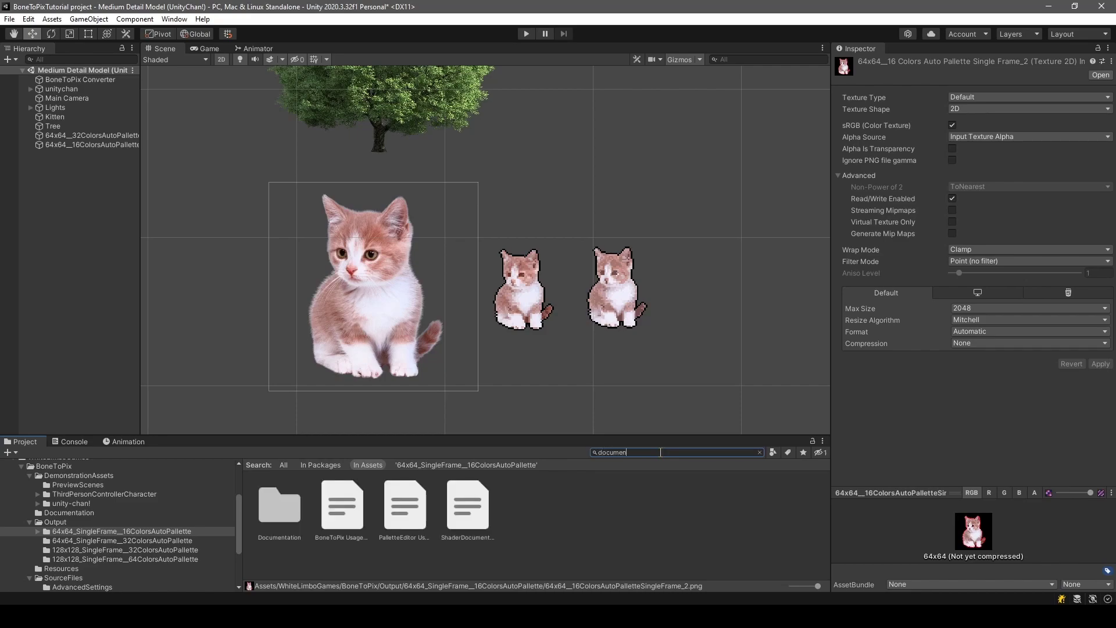
double_click(282, 518)
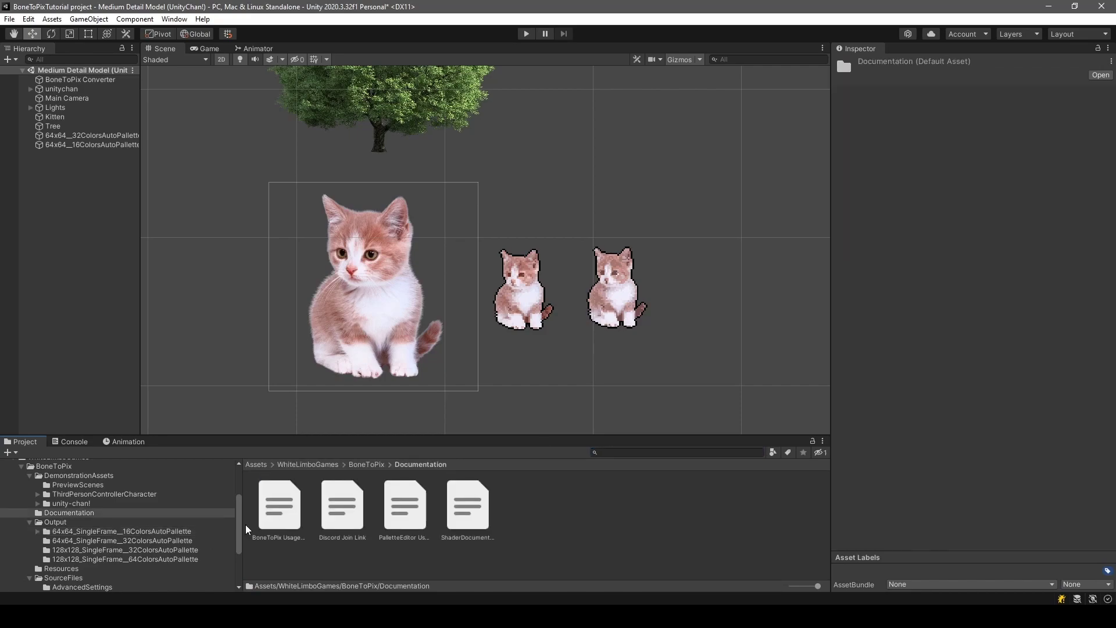
Step: Show the documentation files as a list and view the BoneToPix usage, Discord link, PalletteEditor usage, and shader documents in turn
scroll(179, 533, up, 3)
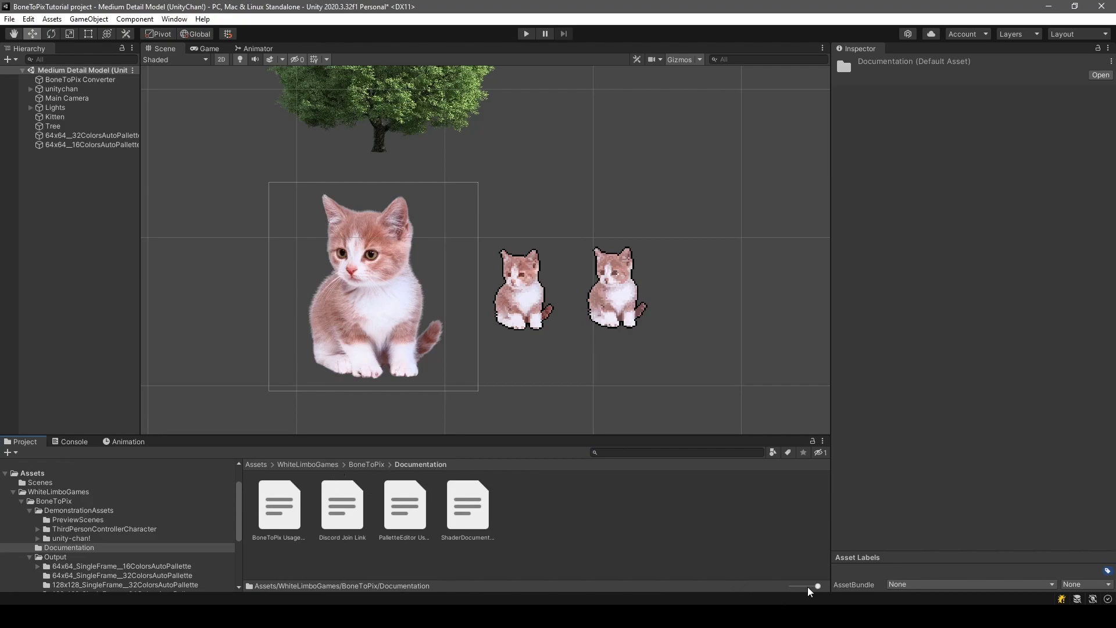
click(280, 515)
drag(818, 586, 774, 580)
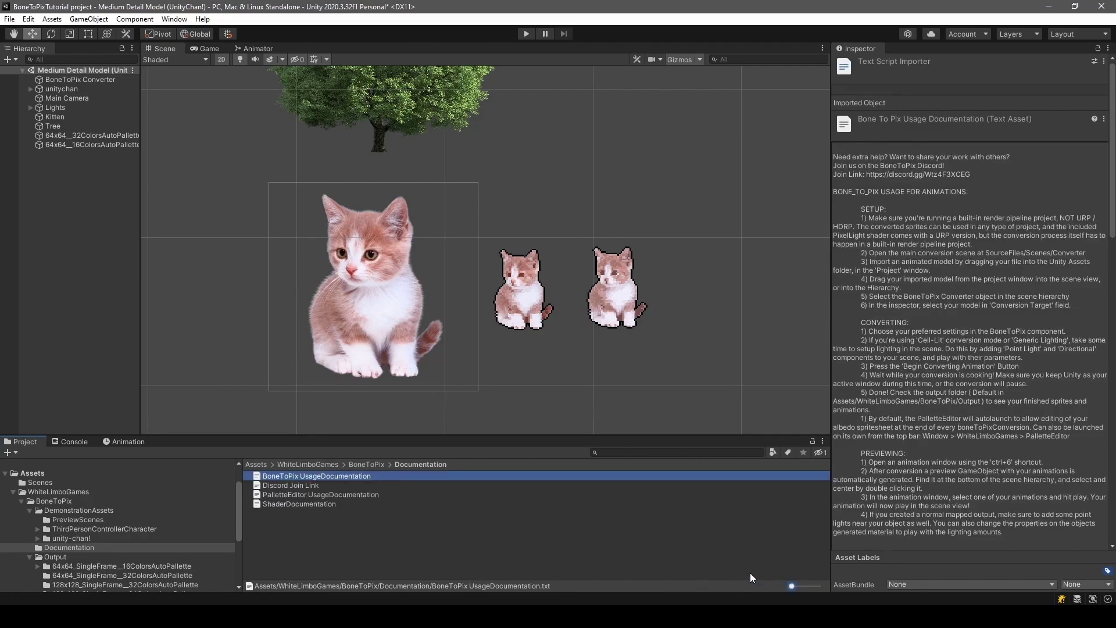
click(347, 485)
click(393, 494)
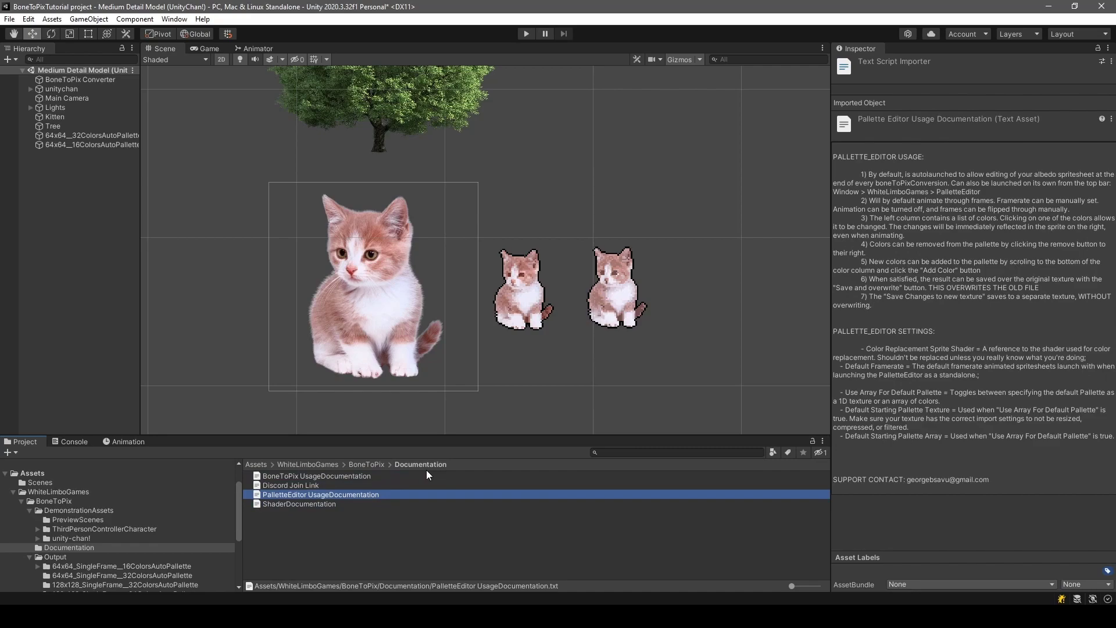
click(348, 504)
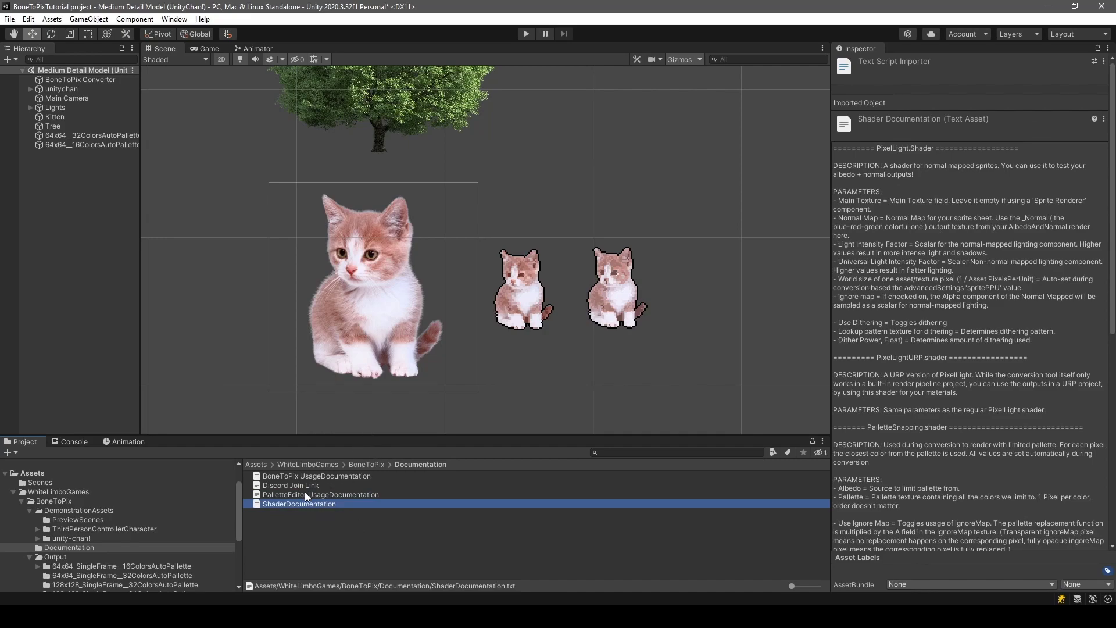
Step: Narrow the Inspector to enlarge the scene area, and view the Discord Join Link and BoneToPix UsageDocumentation files
click(568, 435)
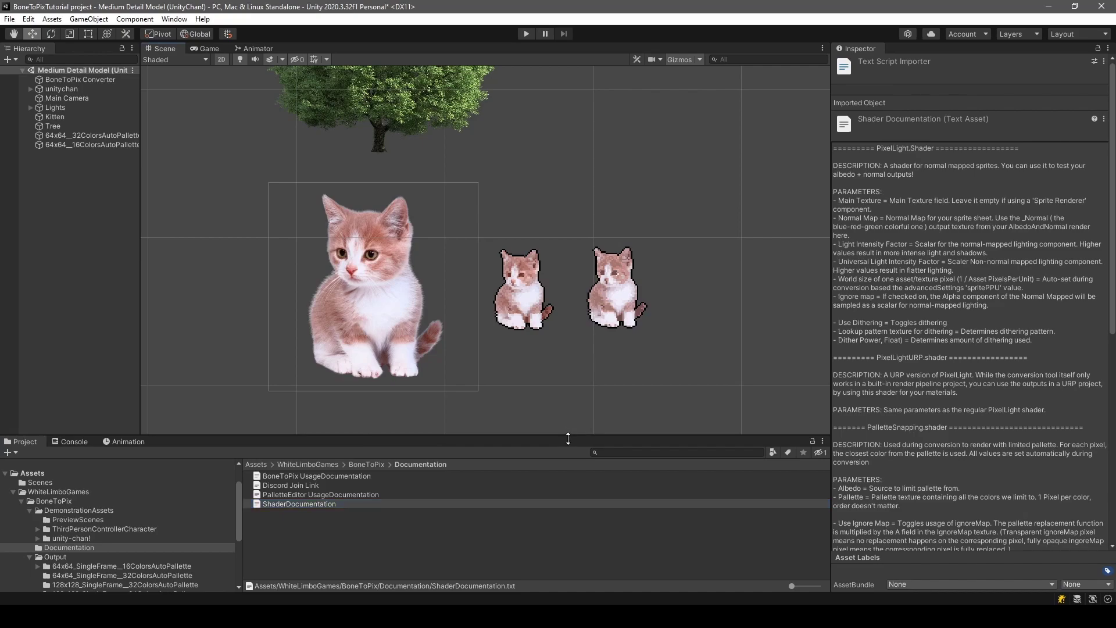
drag(830, 336, 873, 336)
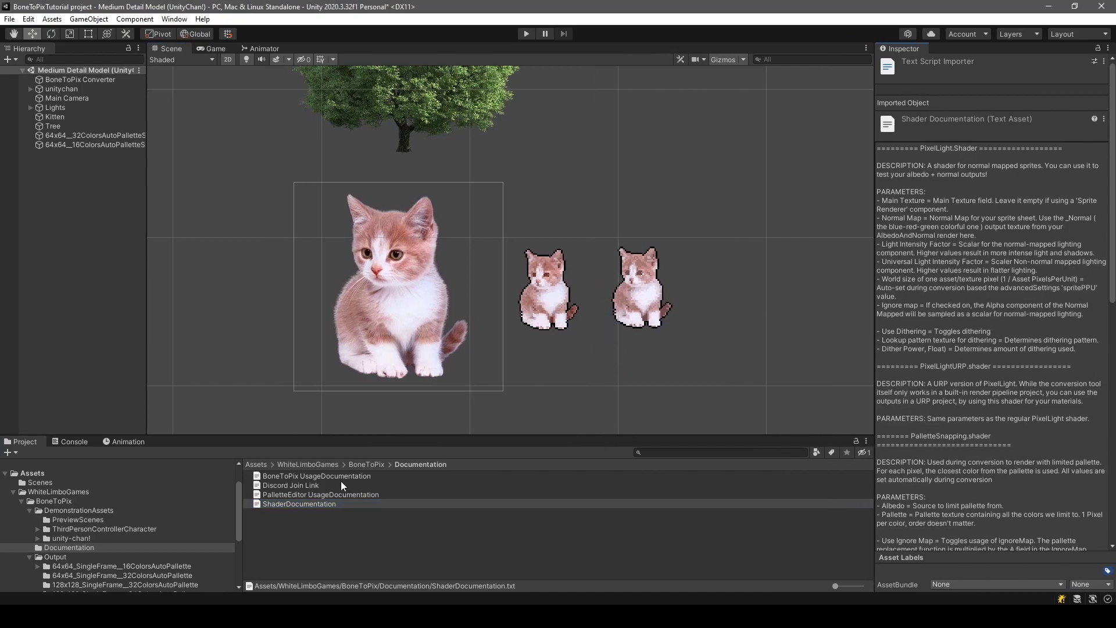
click(323, 486)
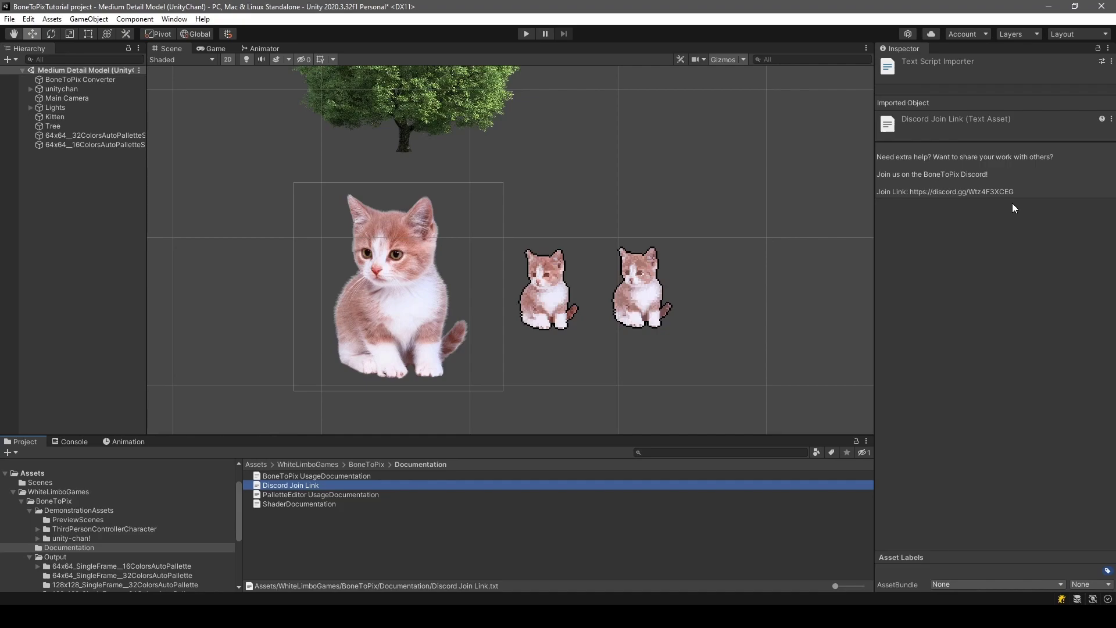
drag(874, 267, 909, 266)
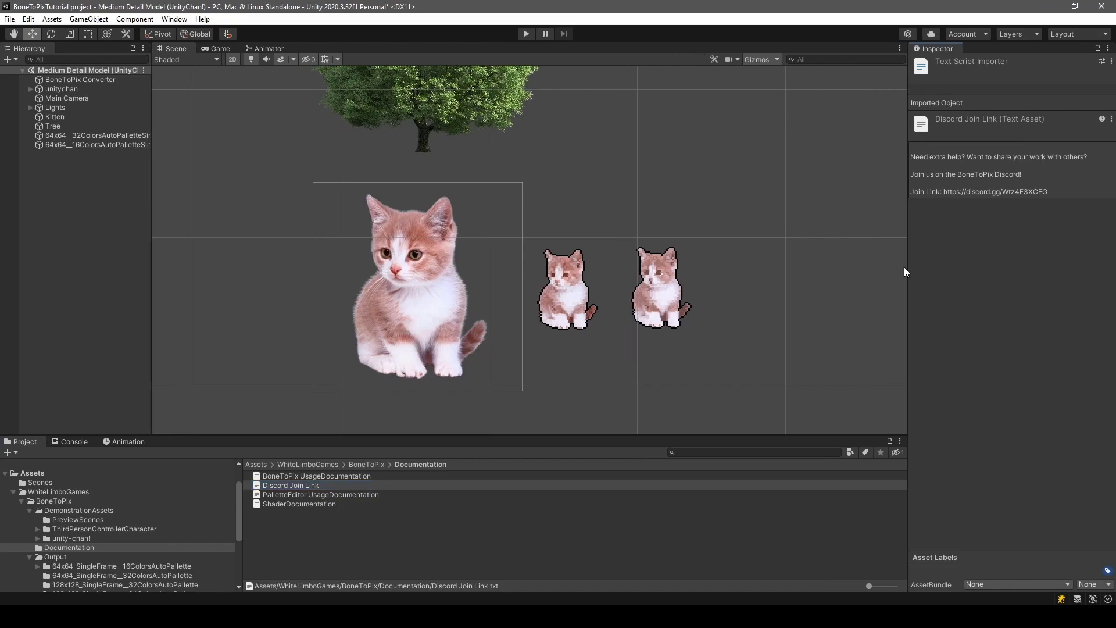
click(334, 477)
scroll(515, 379, down, 3)
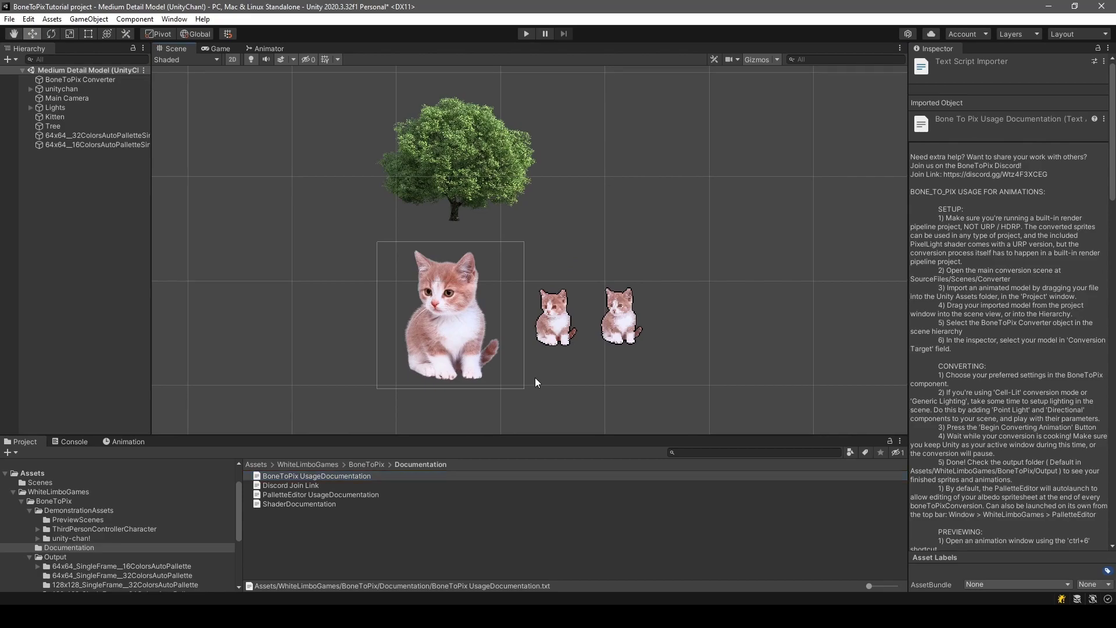
Step: Select the BoneToPix Converter object to show its conversion settings
click(61, 82)
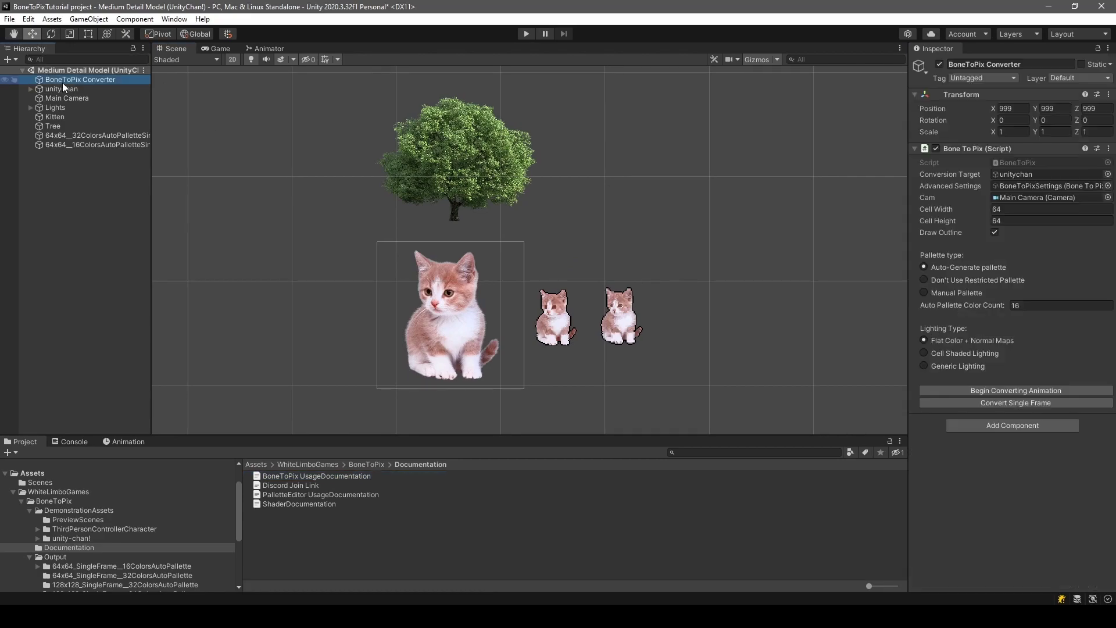
middle_drag(653, 256, 640, 262)
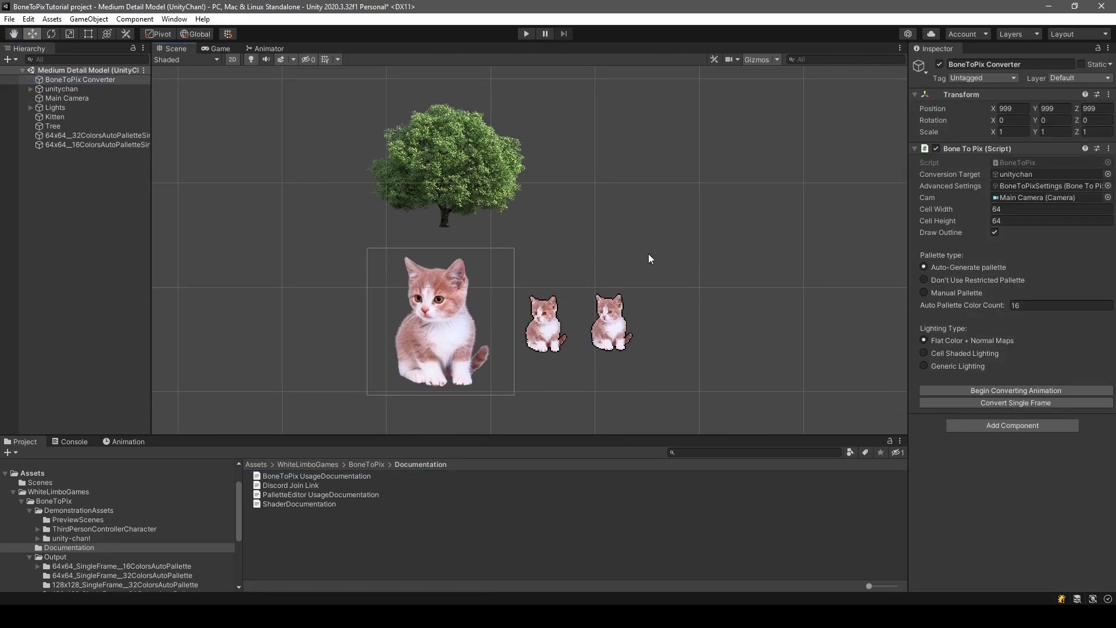